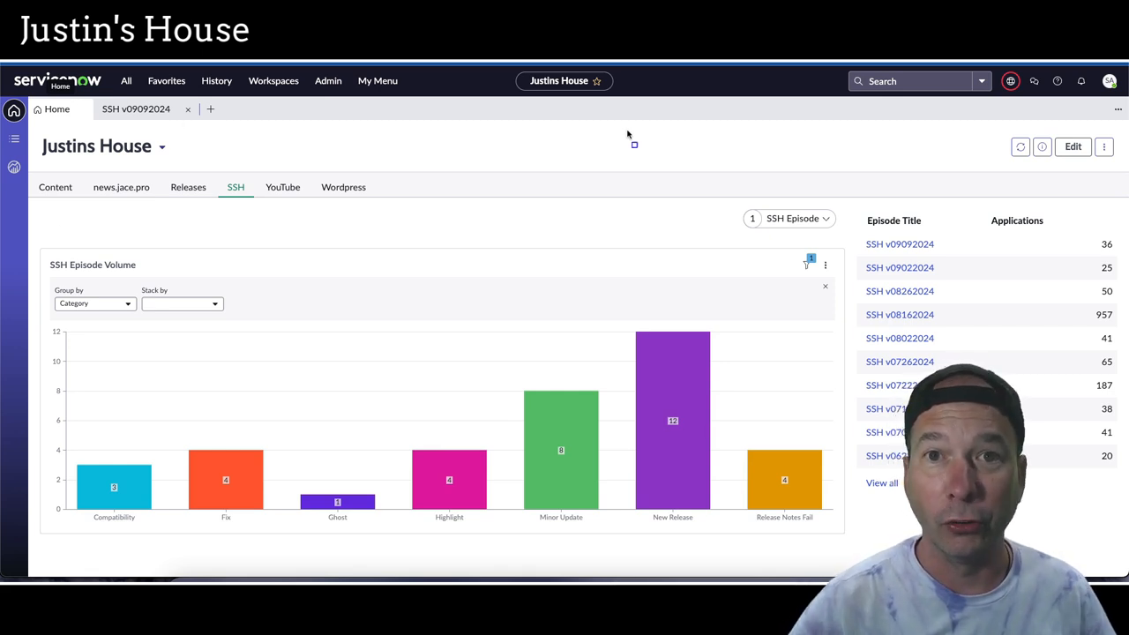
drag(853, 224, 1122, 267)
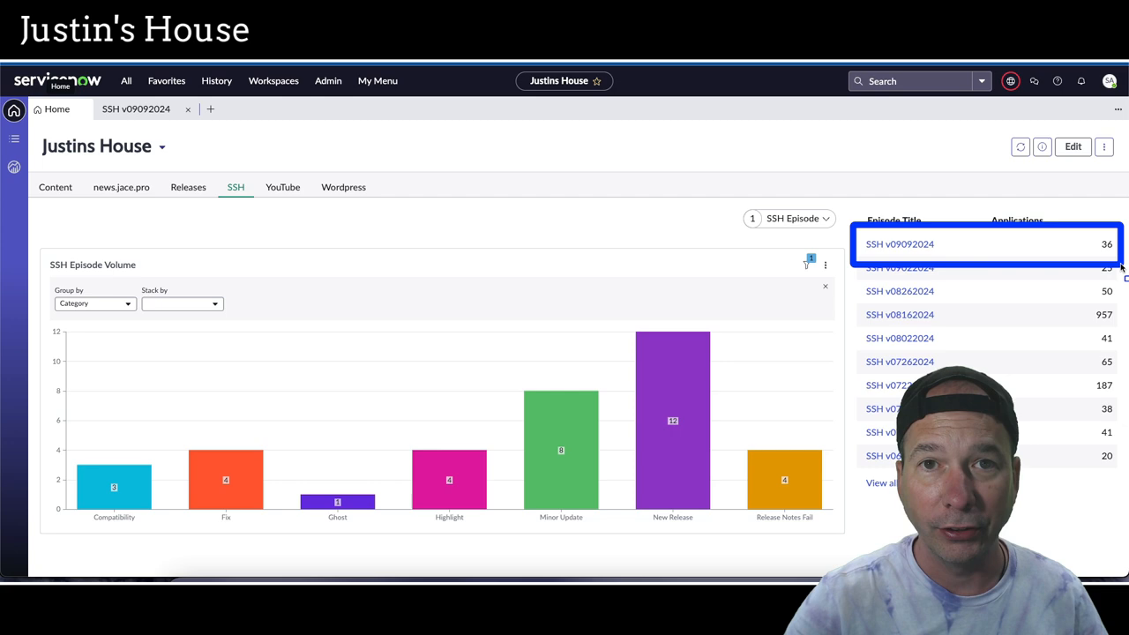
key(Escape)
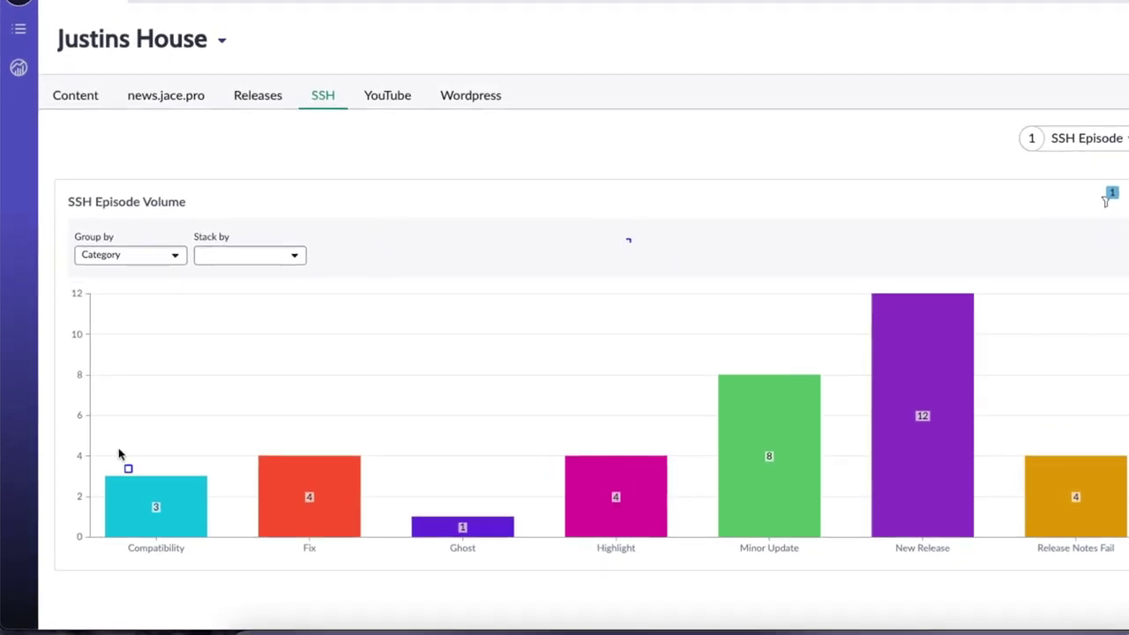
drag(115, 455, 201, 570)
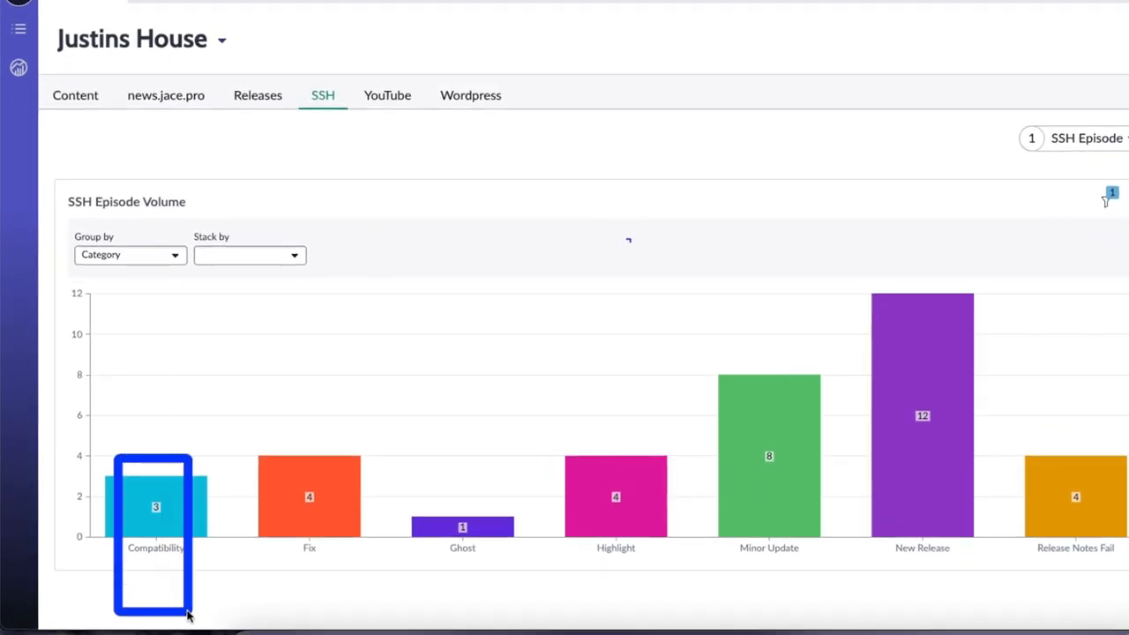
drag(269, 454, 329, 582)
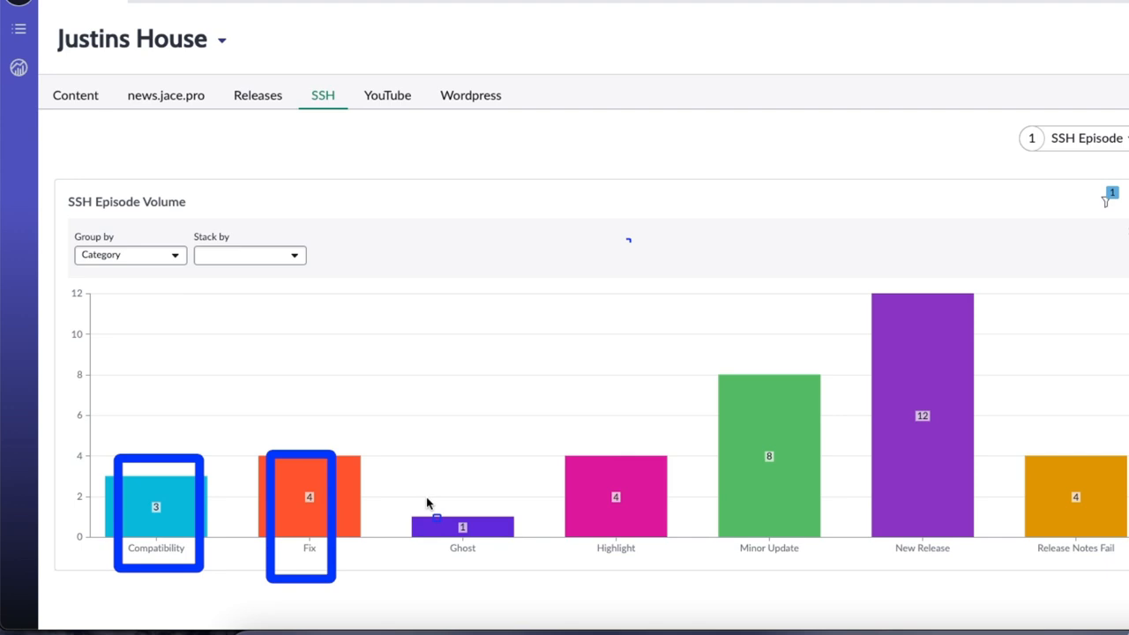
drag(432, 484, 484, 569)
drag(597, 477, 651, 571)
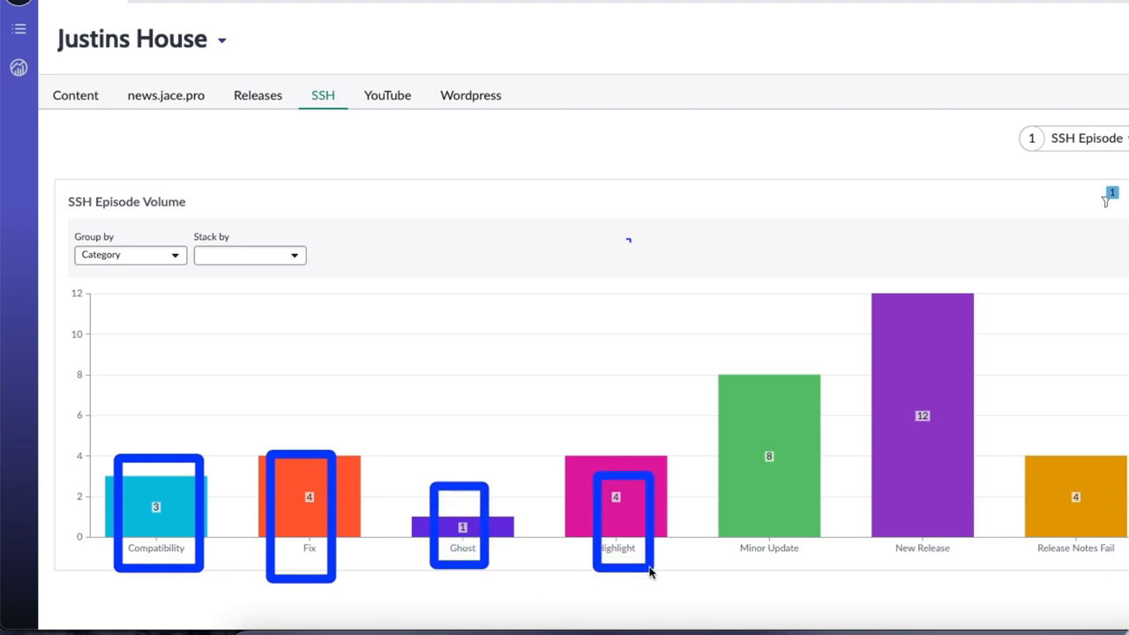
drag(741, 426, 806, 573)
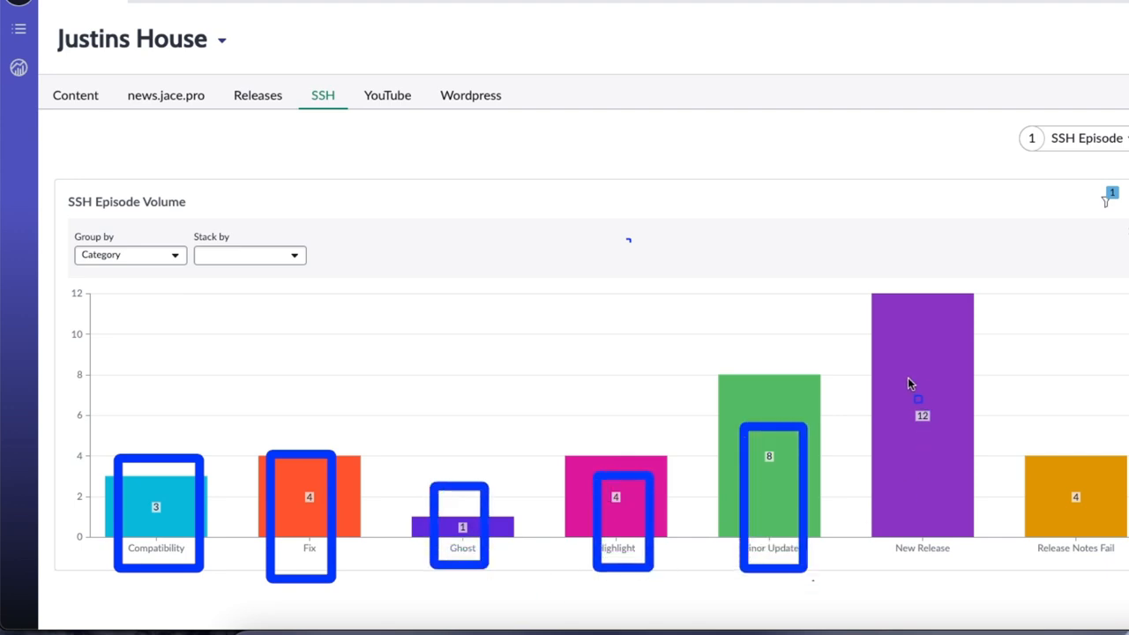
drag(903, 381, 950, 573)
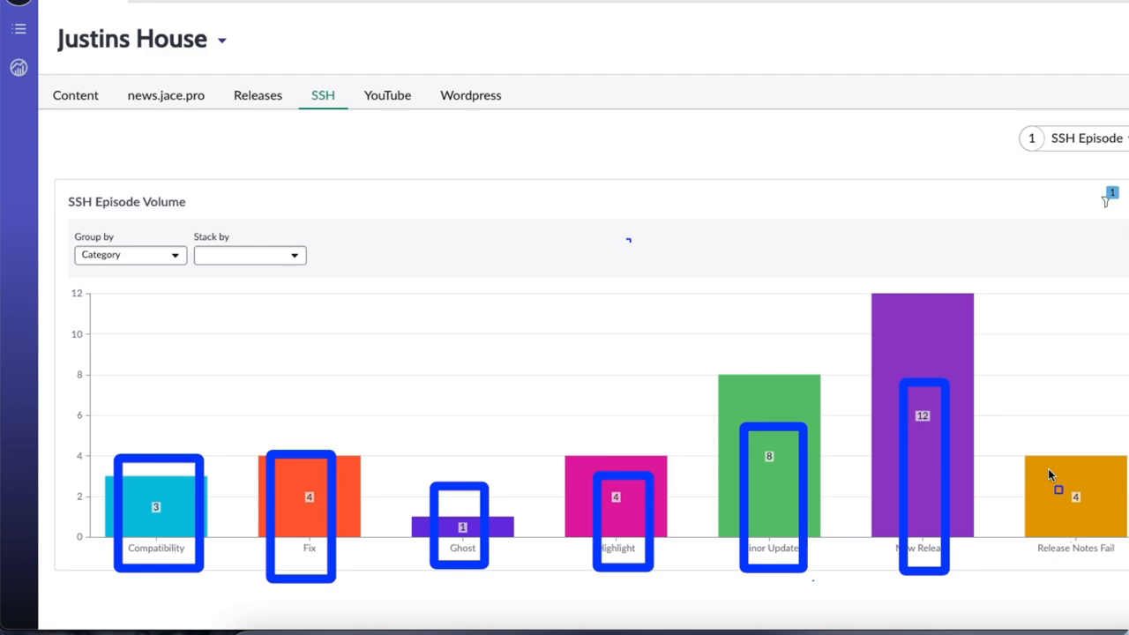
drag(1027, 461, 1127, 572)
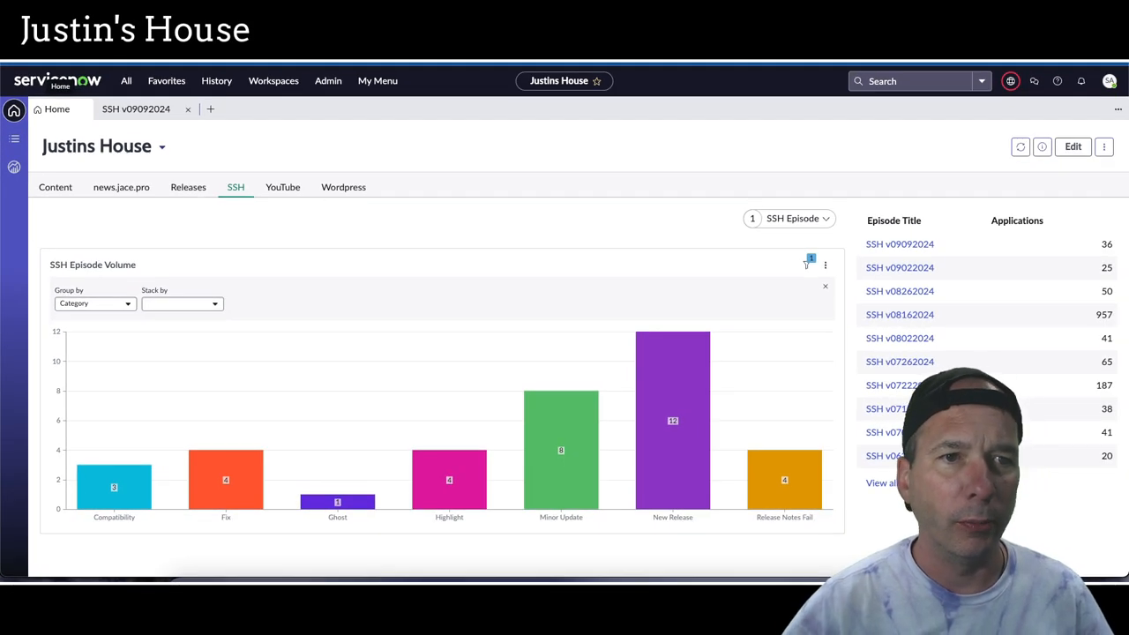
Review the SSH v09092024 record's Compatibility group, outlining its three application names.
click(134, 108)
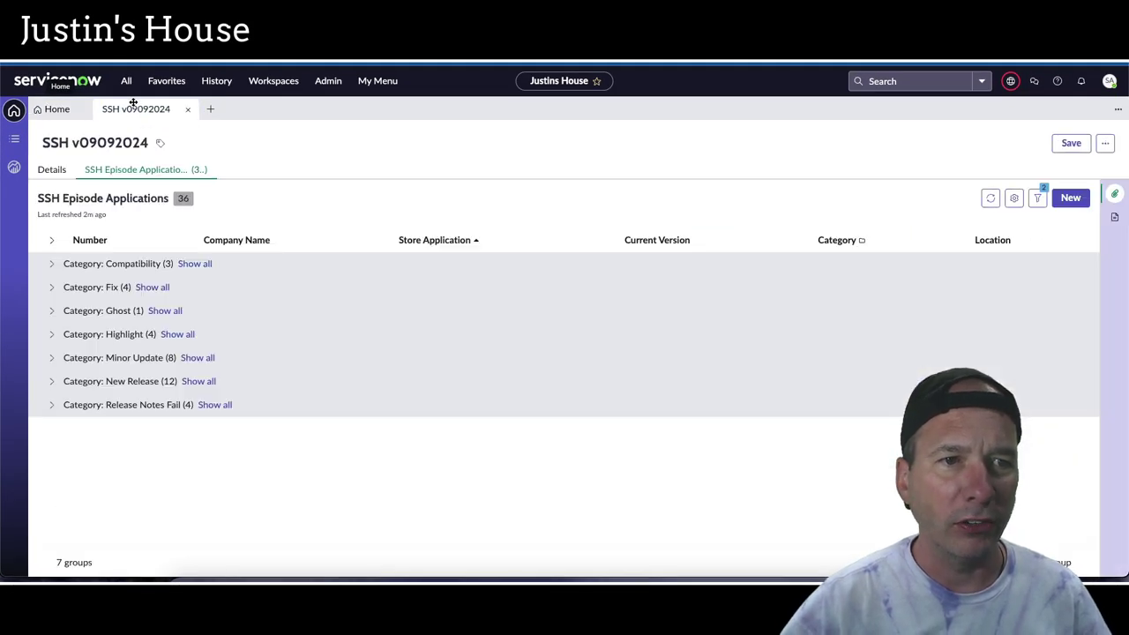
click(51, 263)
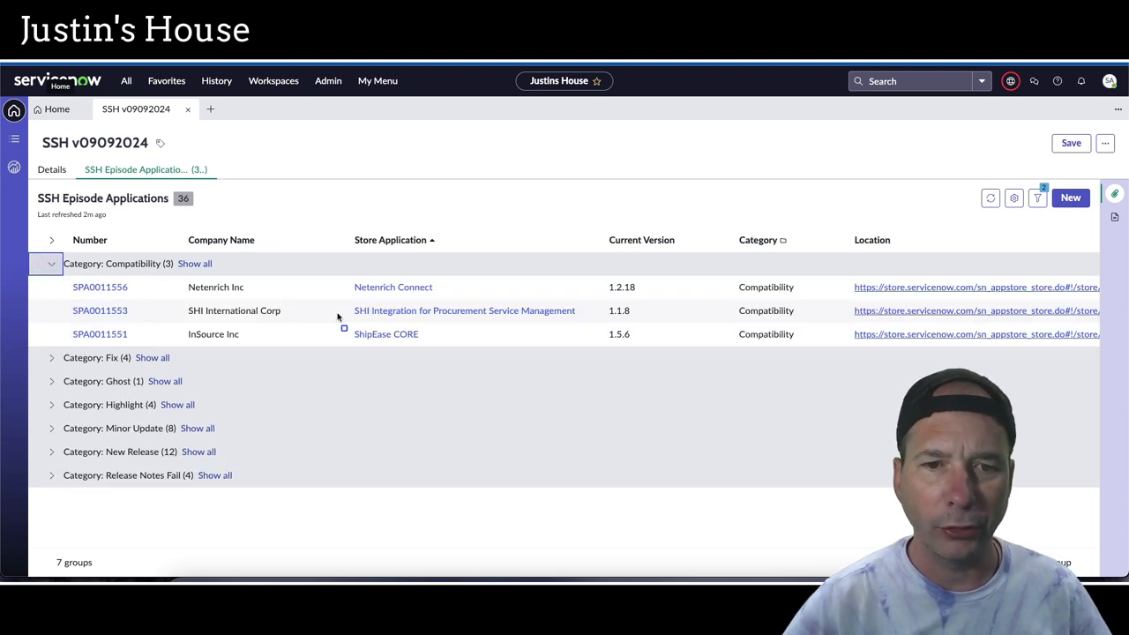
drag(331, 267, 594, 359)
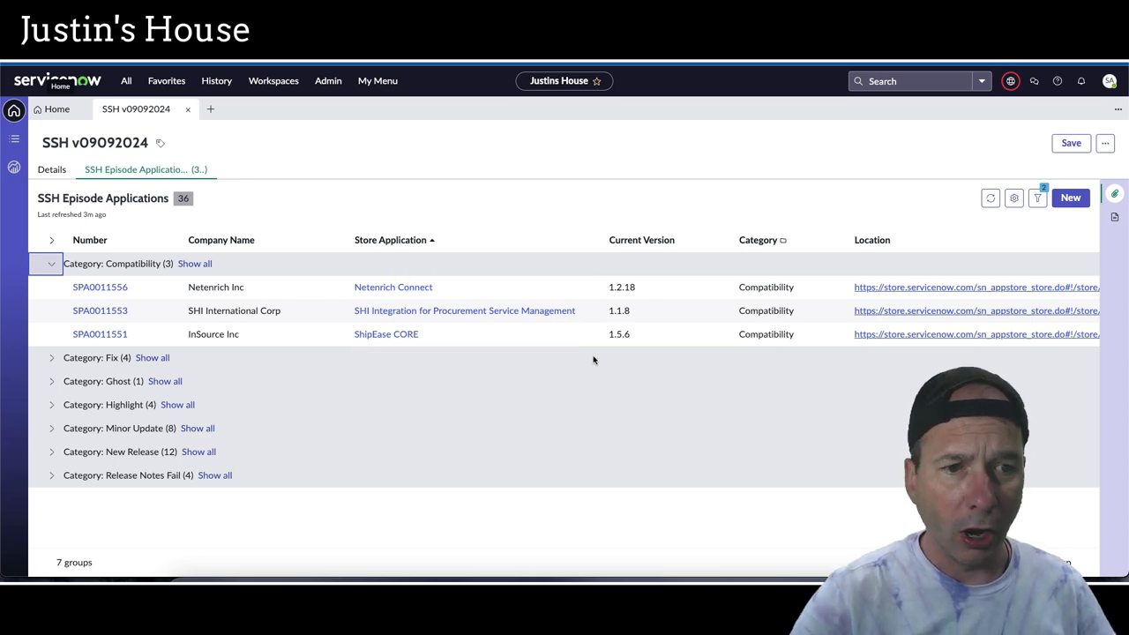
click(52, 264)
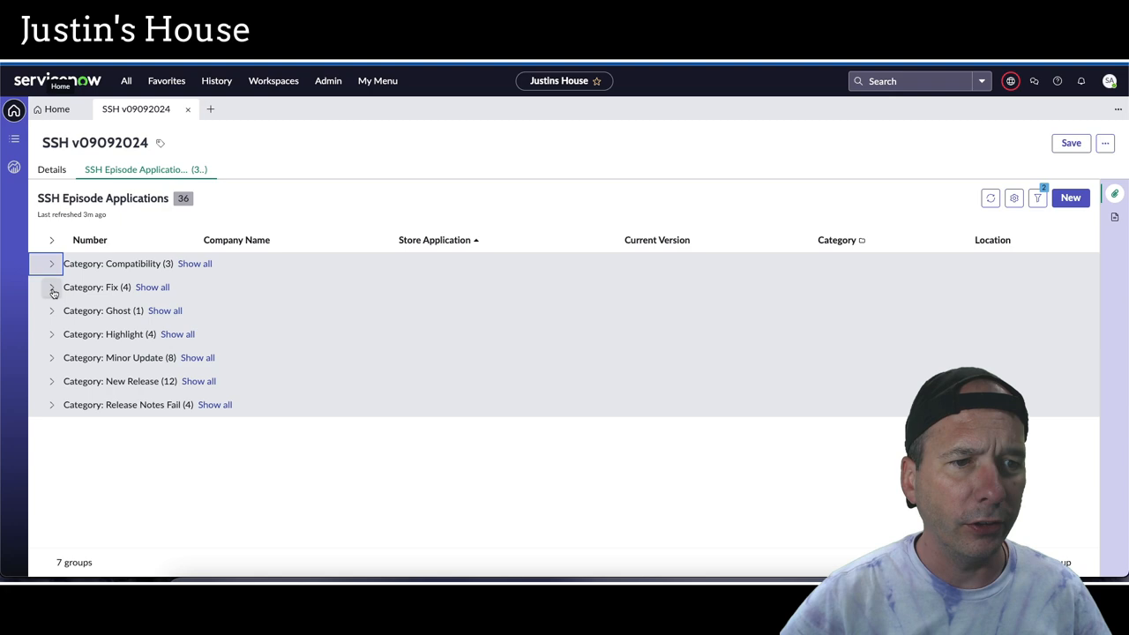
Review the Fix group's application names with outlines, then collapse it.
click(52, 287)
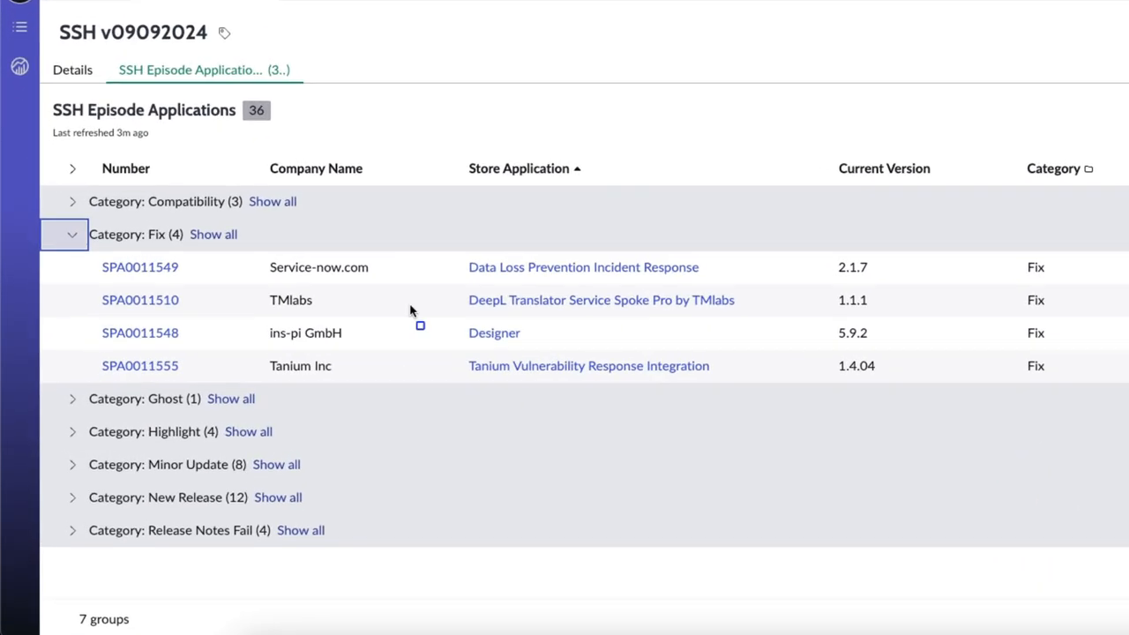
drag(315, 296, 542, 411)
drag(760, 408, 785, 395)
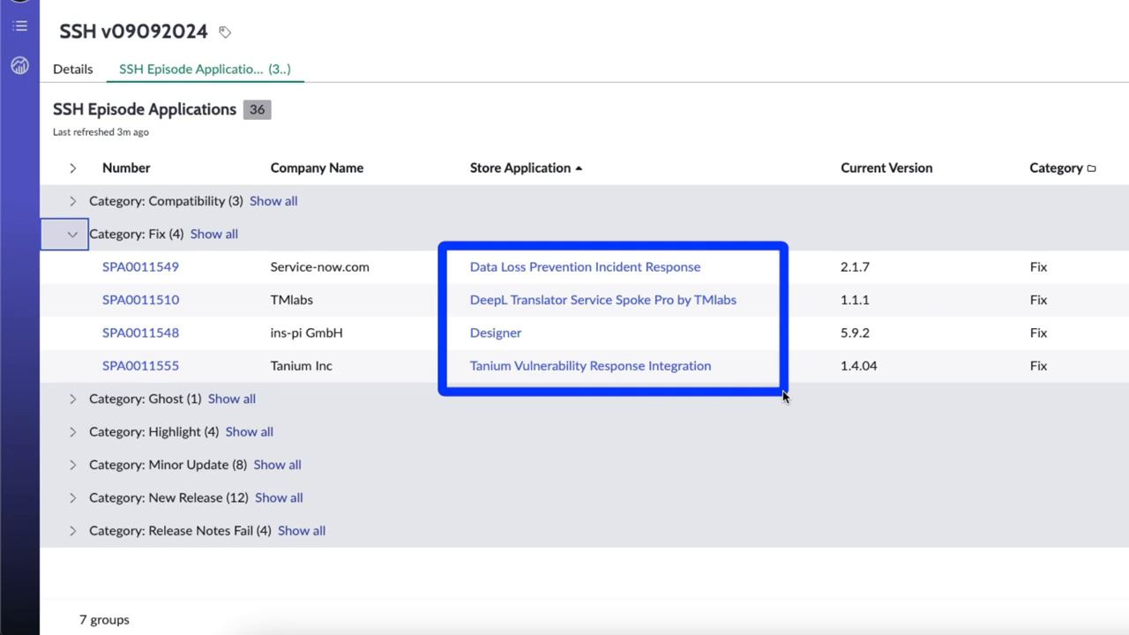
click(70, 238)
Outline Dell NativeEdge in the Ghost group, review New Release's rows, and collapse both groups.
click(72, 267)
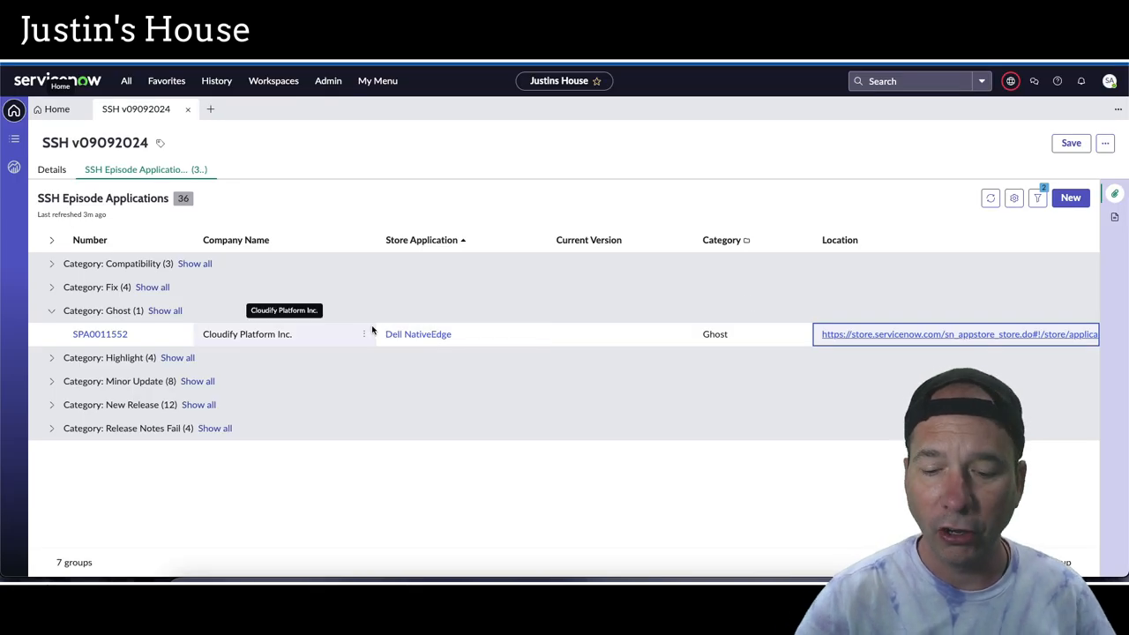
drag(373, 329, 482, 377)
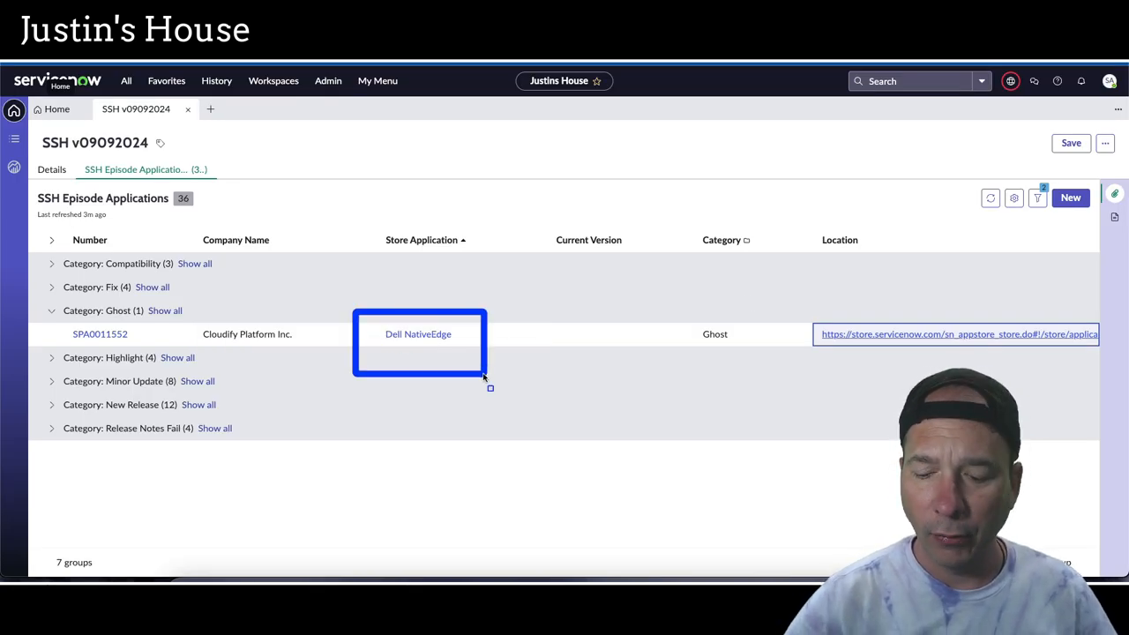
click(51, 404)
scroll(221, 403, down, 5)
scroll(220, 404, down, 5)
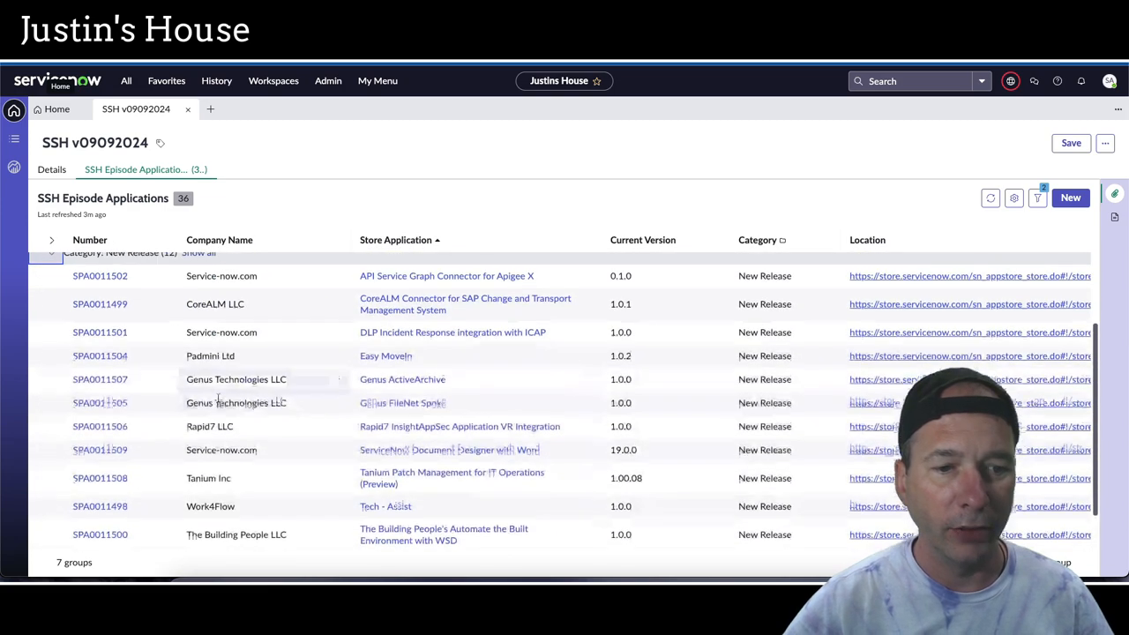
scroll(220, 401, down, 1)
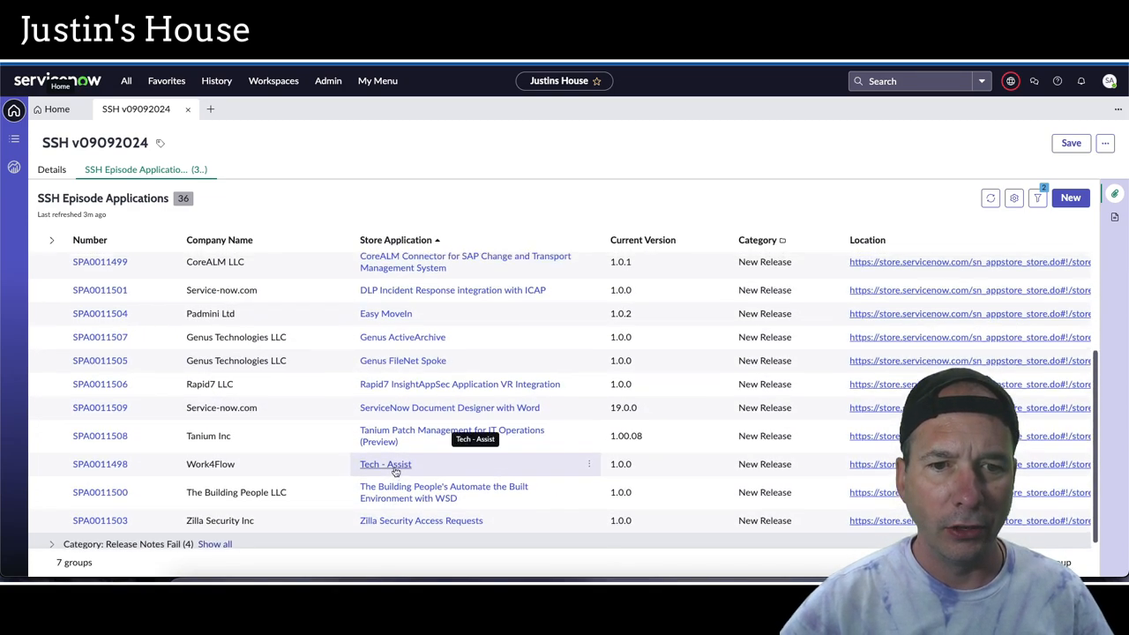
scroll(388, 468, up, 1)
scroll(394, 467, up, 5)
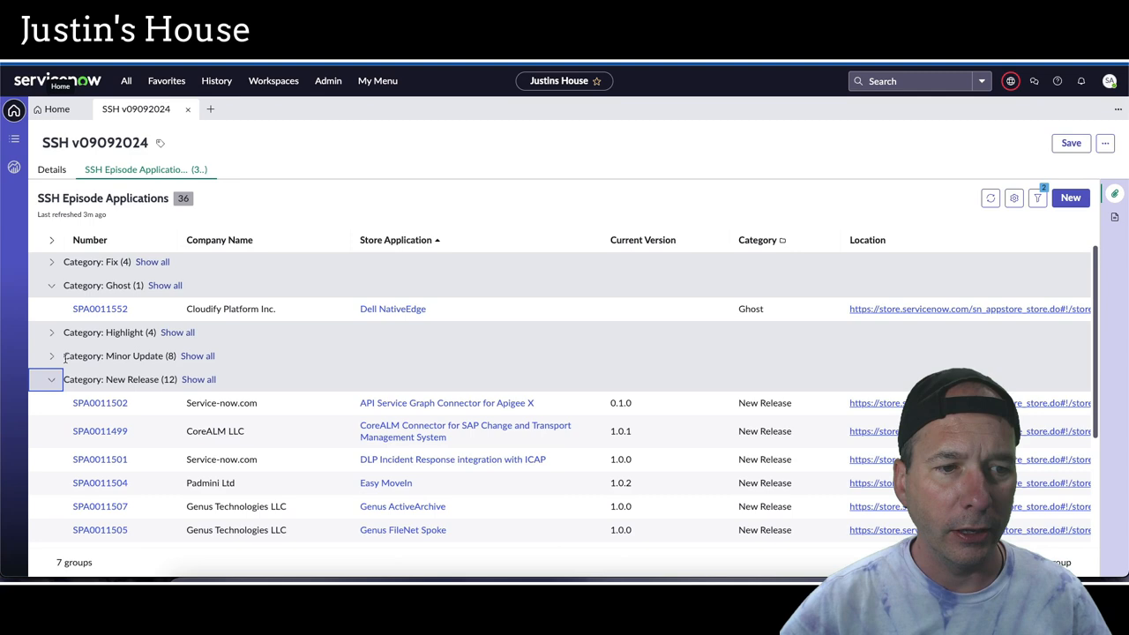
click(51, 404)
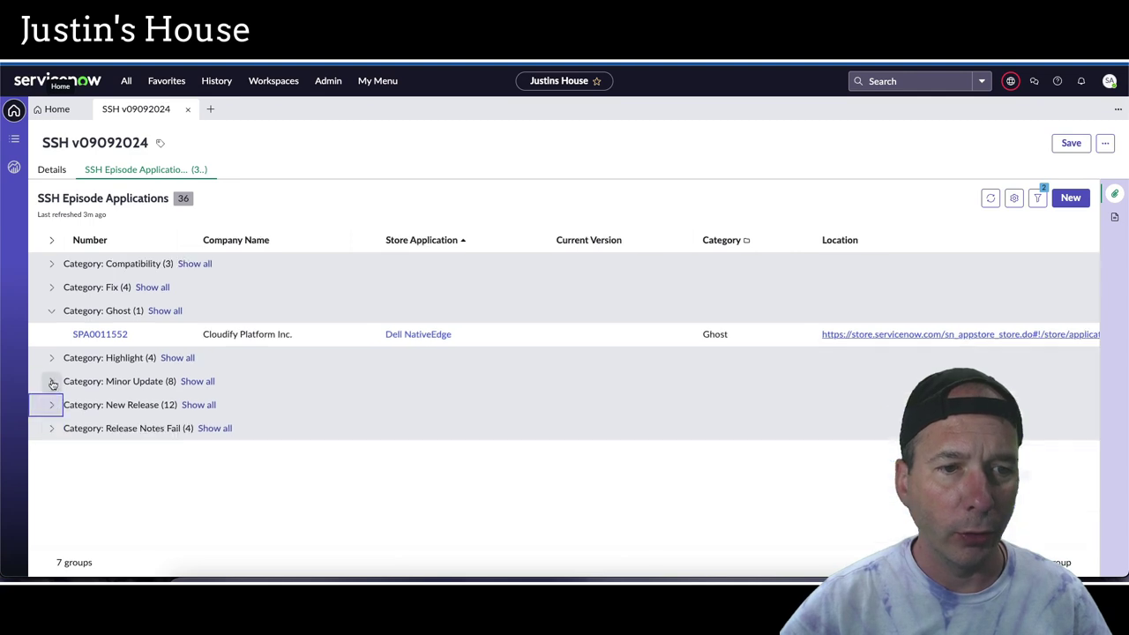
click(51, 310)
Check the Highlight group, then outline the Minor Update application names and collapse it.
click(51, 334)
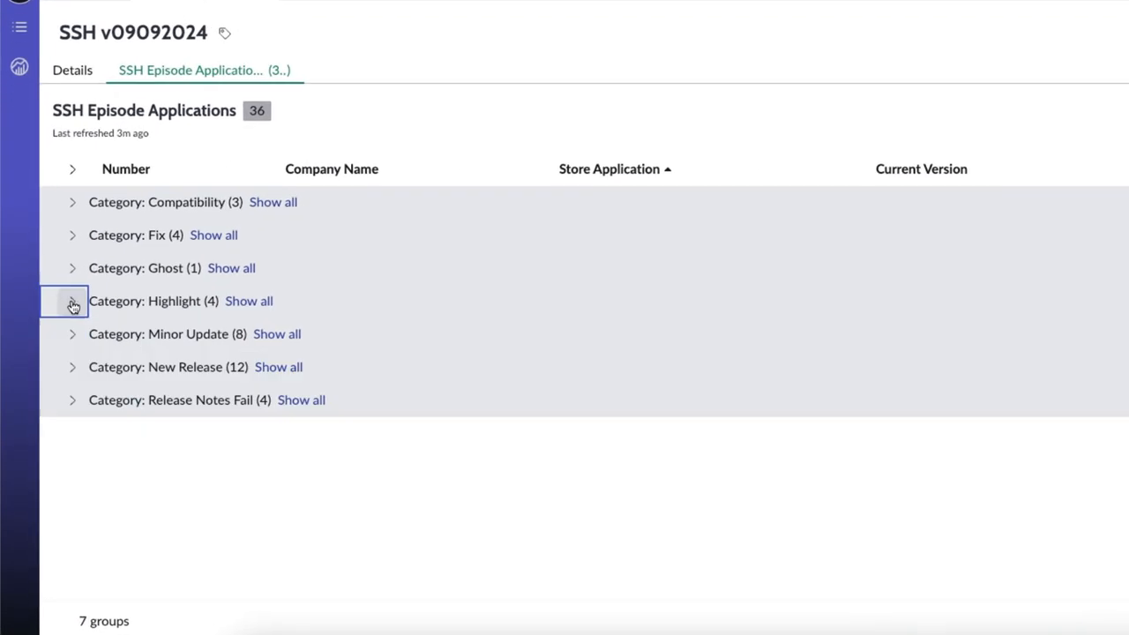
click(51, 357)
click(69, 339)
scroll(269, 363, down, 2)
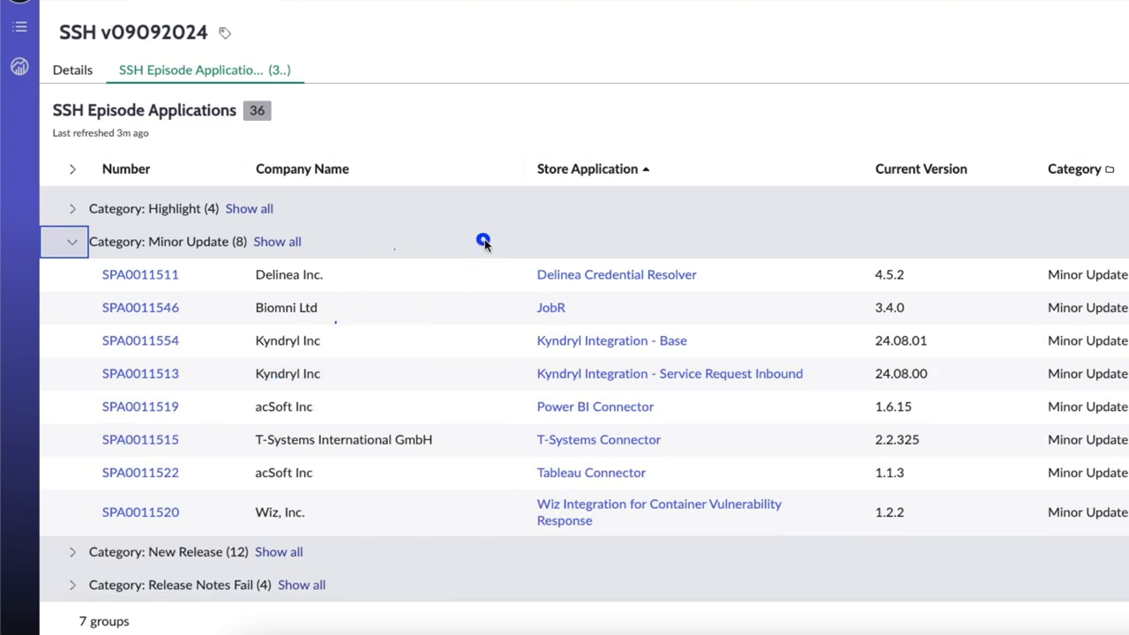
drag(483, 239, 834, 554)
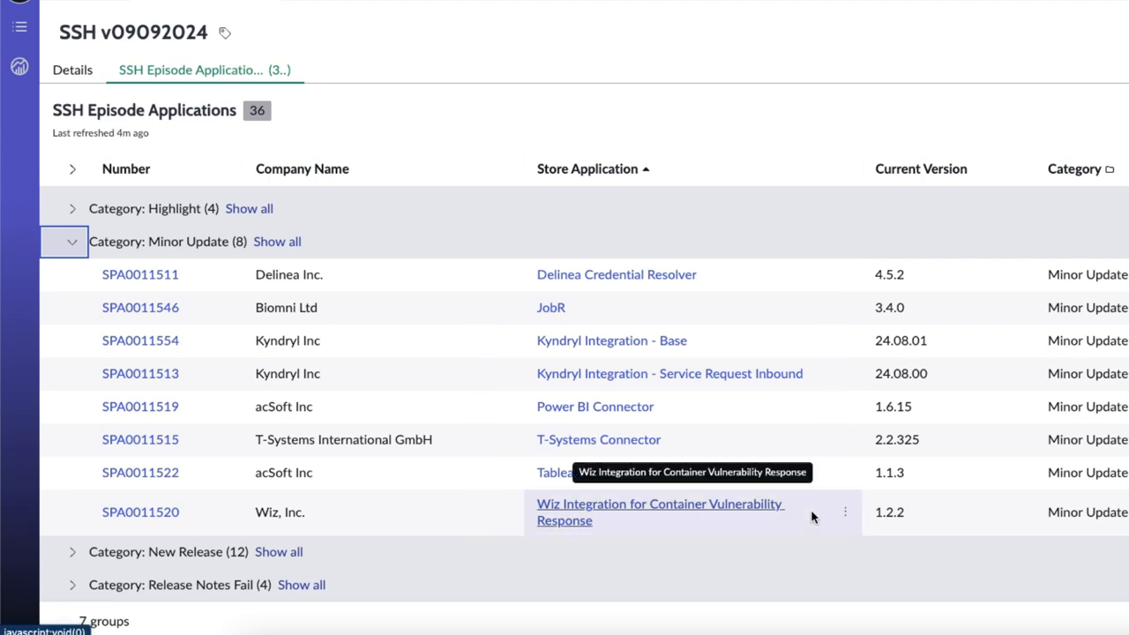
click(70, 248)
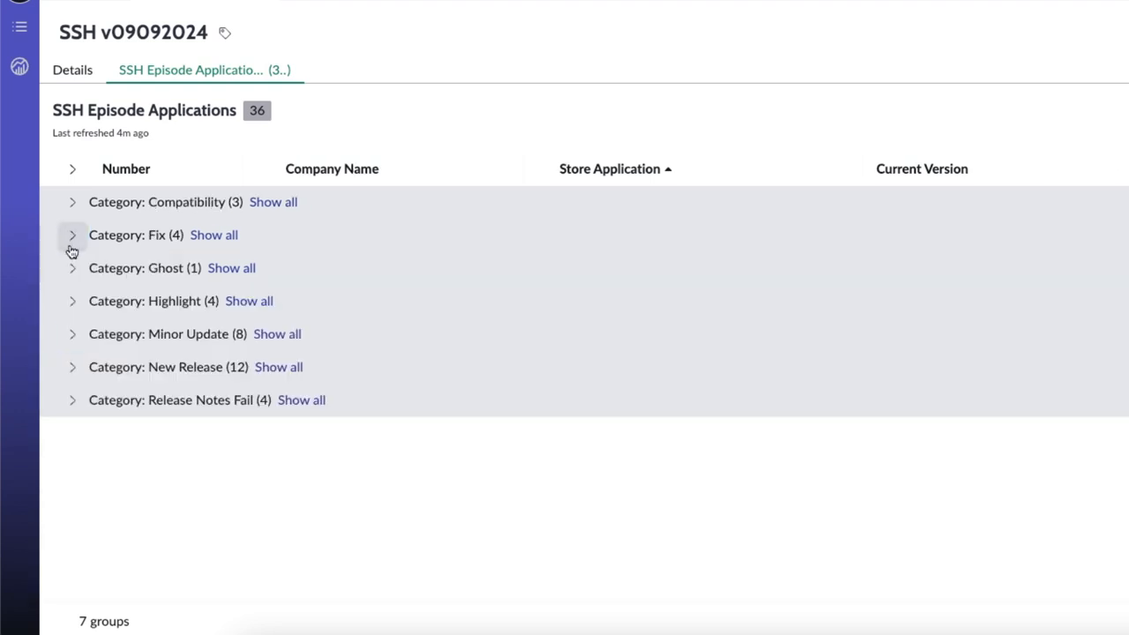
click(76, 401)
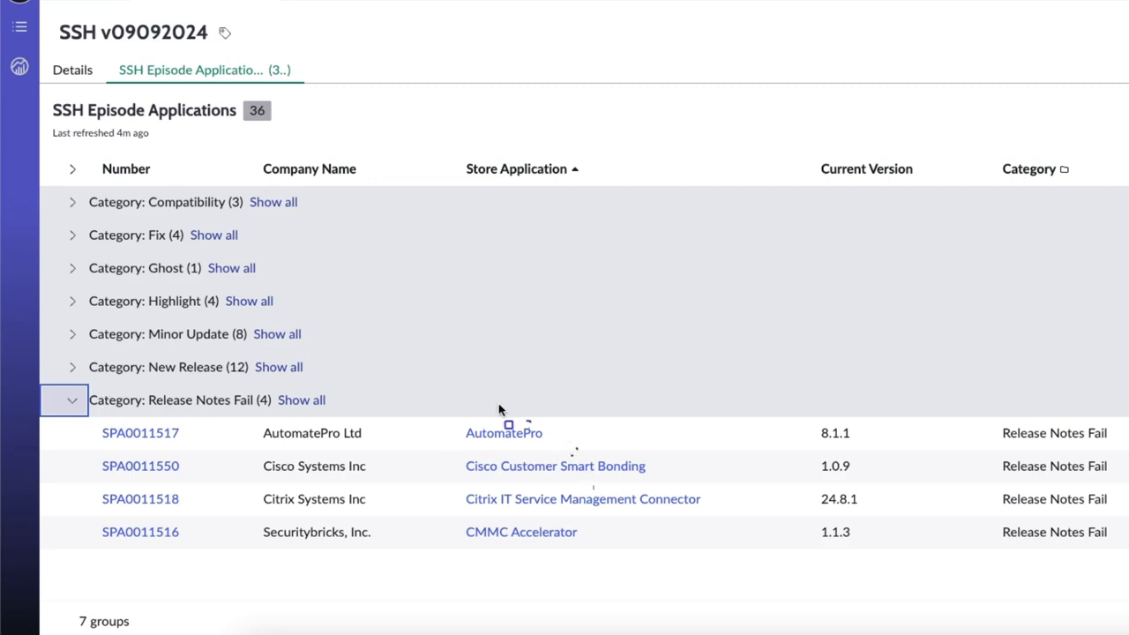
drag(430, 402, 730, 575)
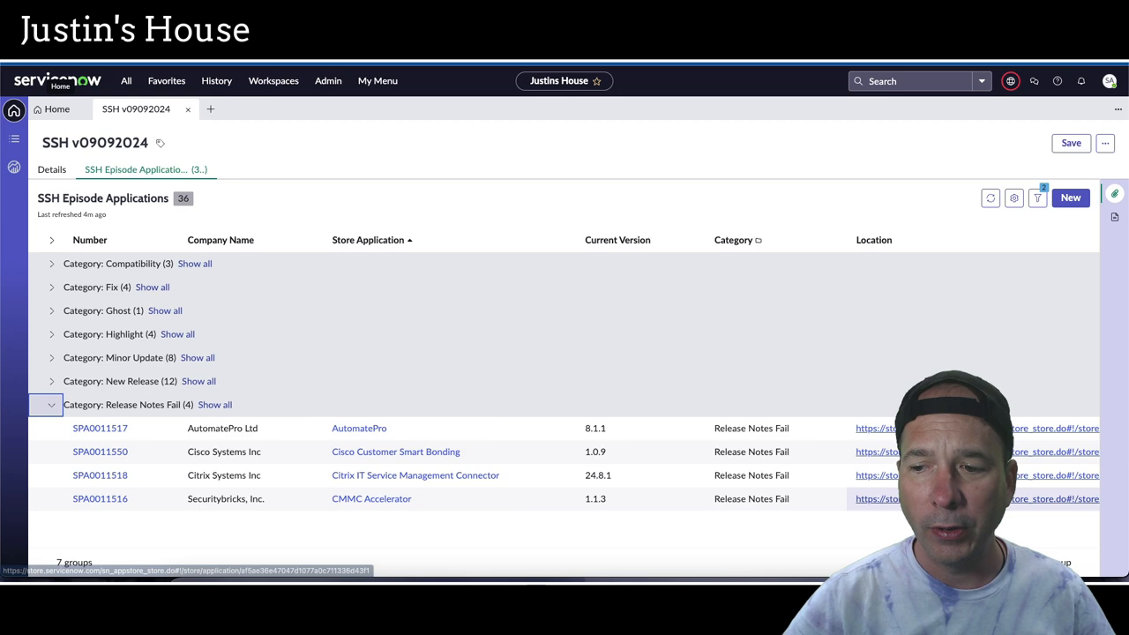
Review CMMC Accelerator's Store version history, outlining the 1.0.1 and 1.1.3 entries.
click(872, 427)
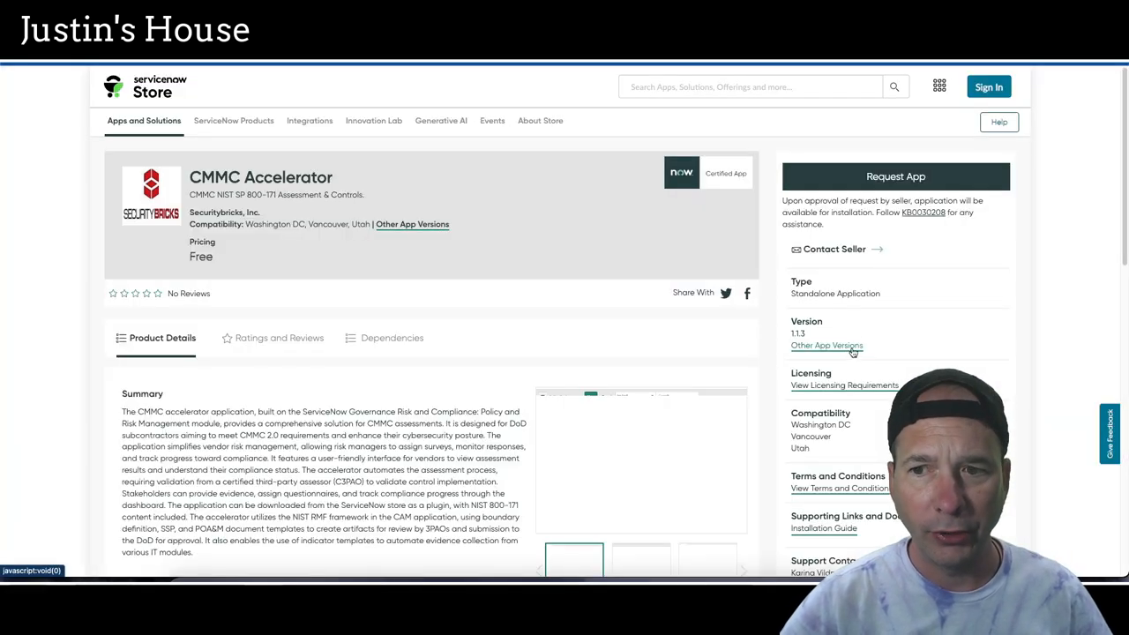
click(829, 347)
click(521, 243)
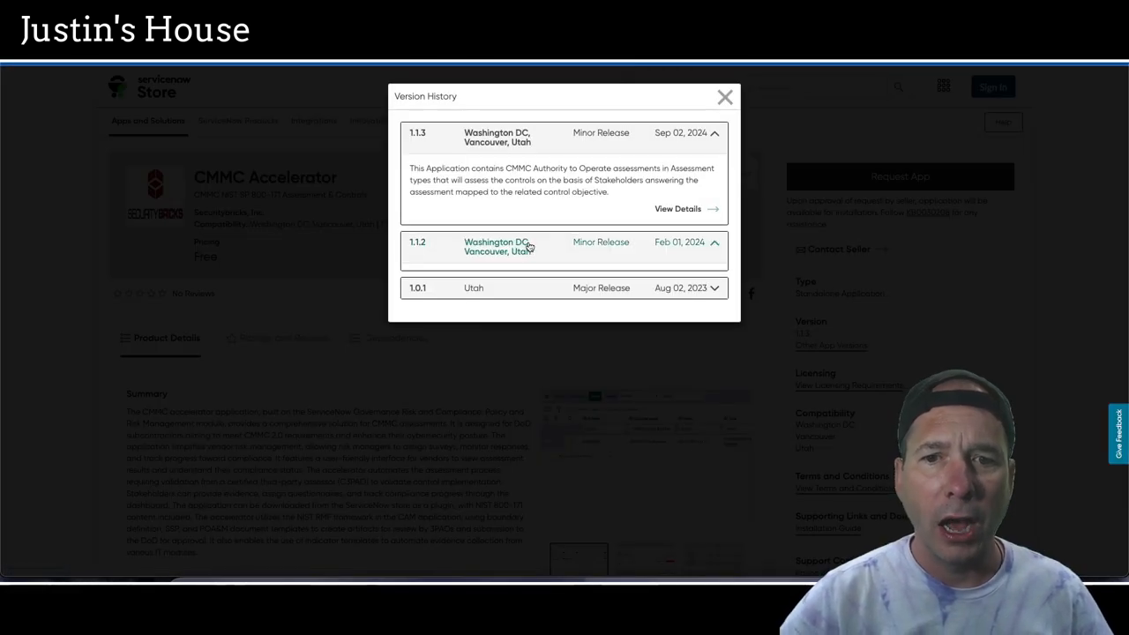
click(518, 344)
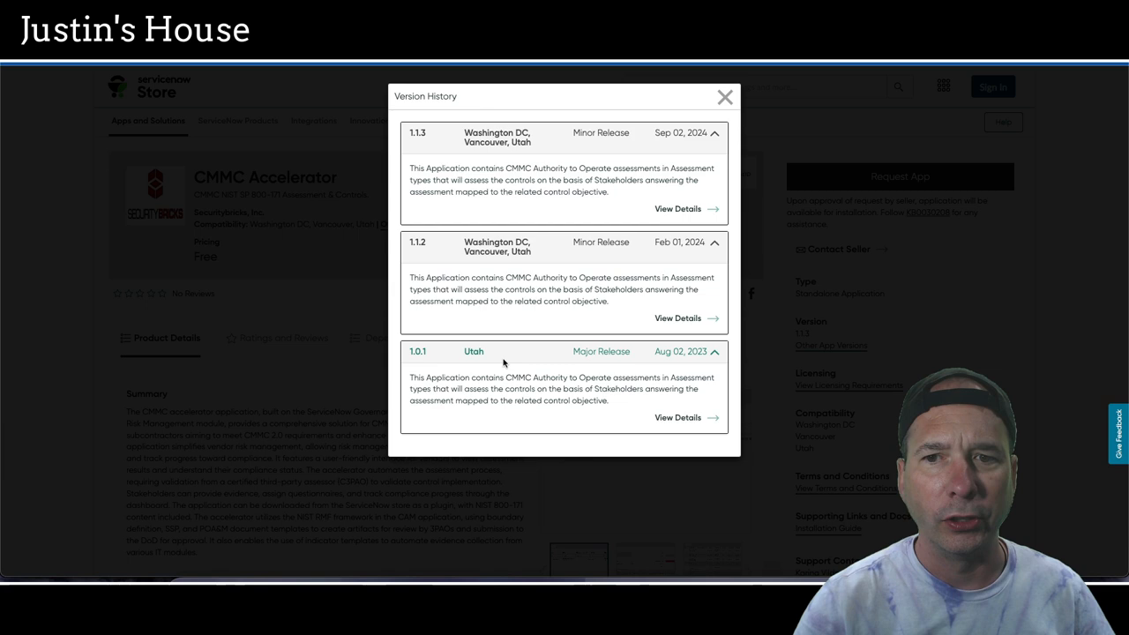
drag(386, 337, 739, 443)
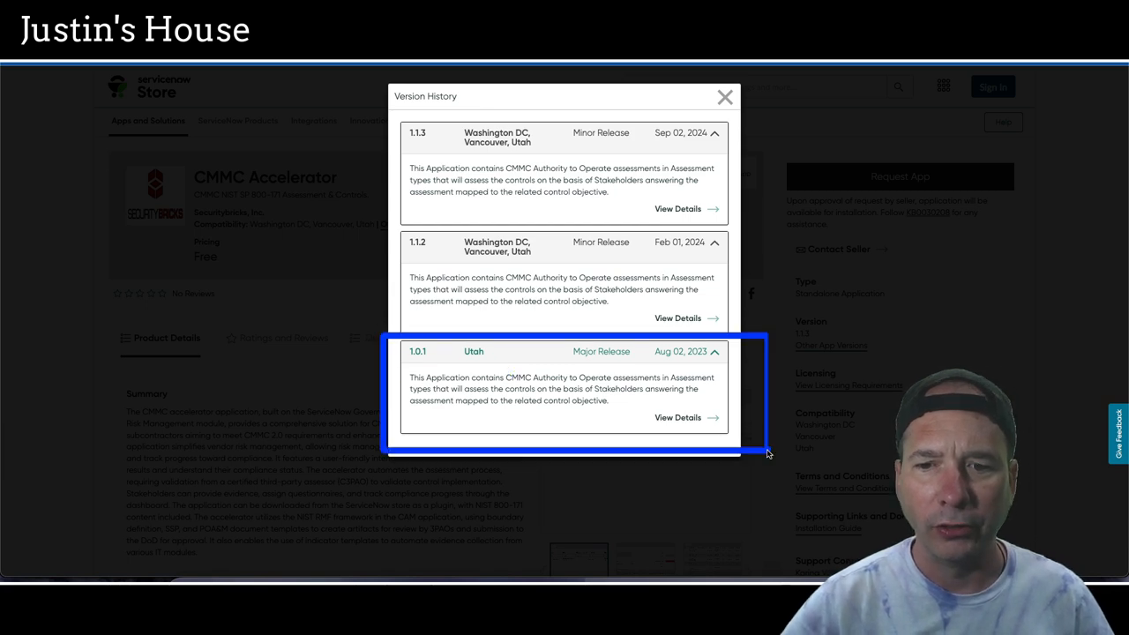
drag(400, 121, 735, 231)
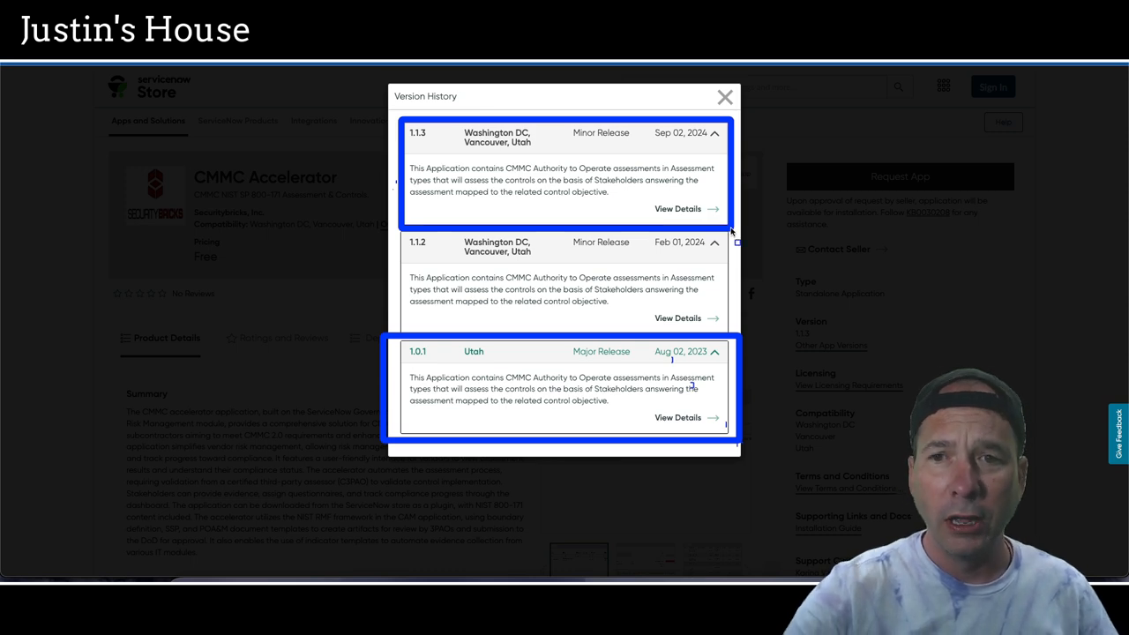
key(Escape)
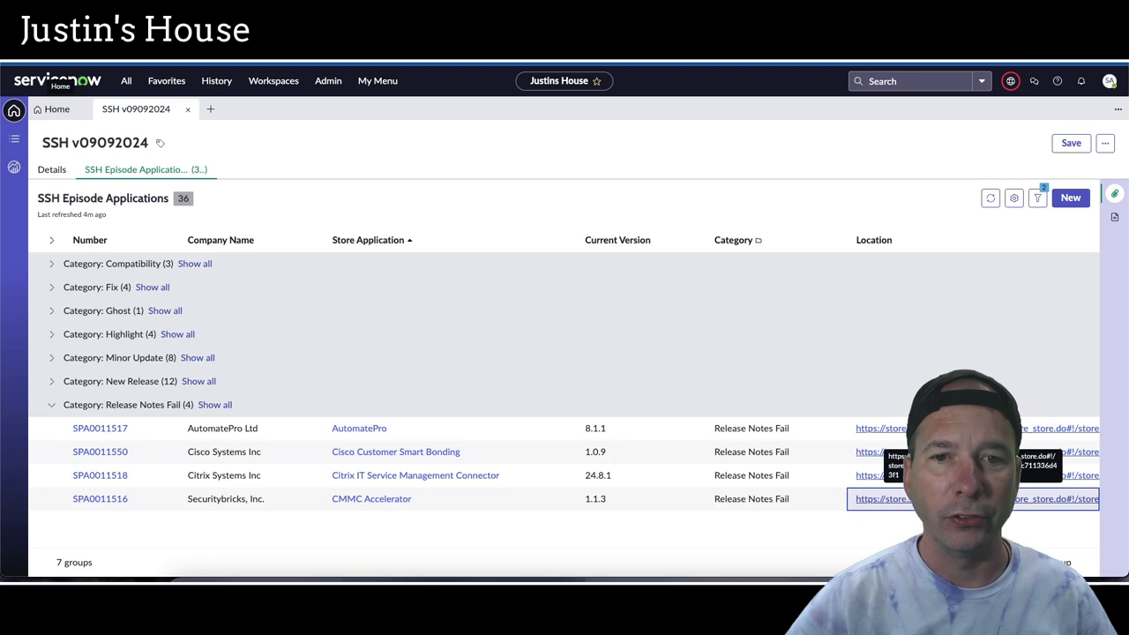
Collapse Release Notes Fail and show the New Release group's applications in the list.
click(50, 403)
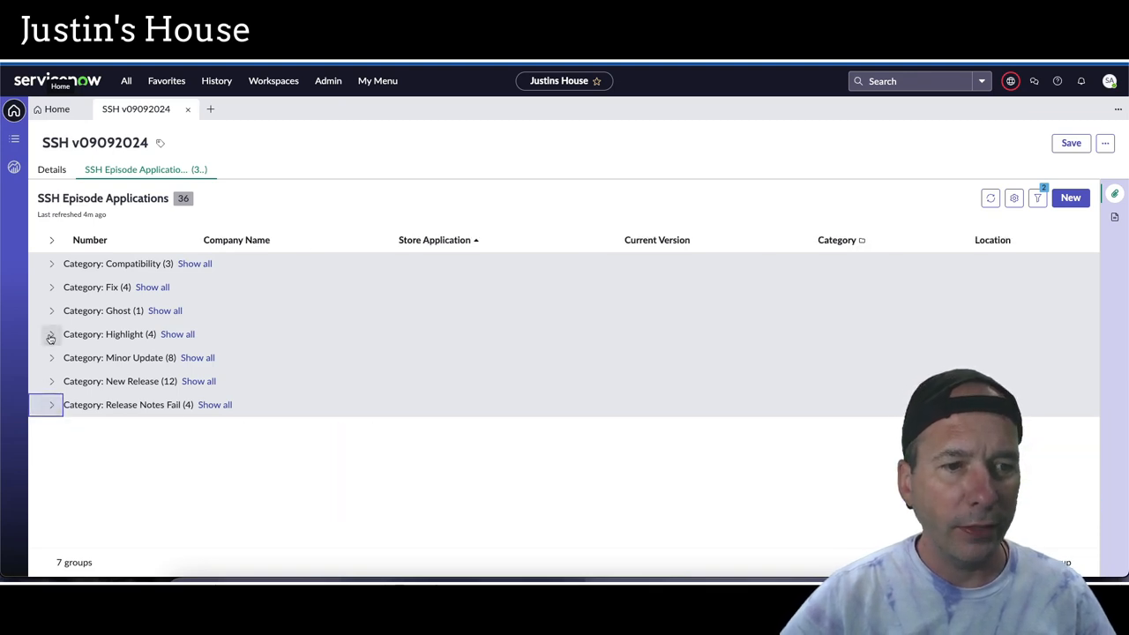
click(51, 381)
scroll(265, 379, down, 3)
scroll(265, 379, down, 3)
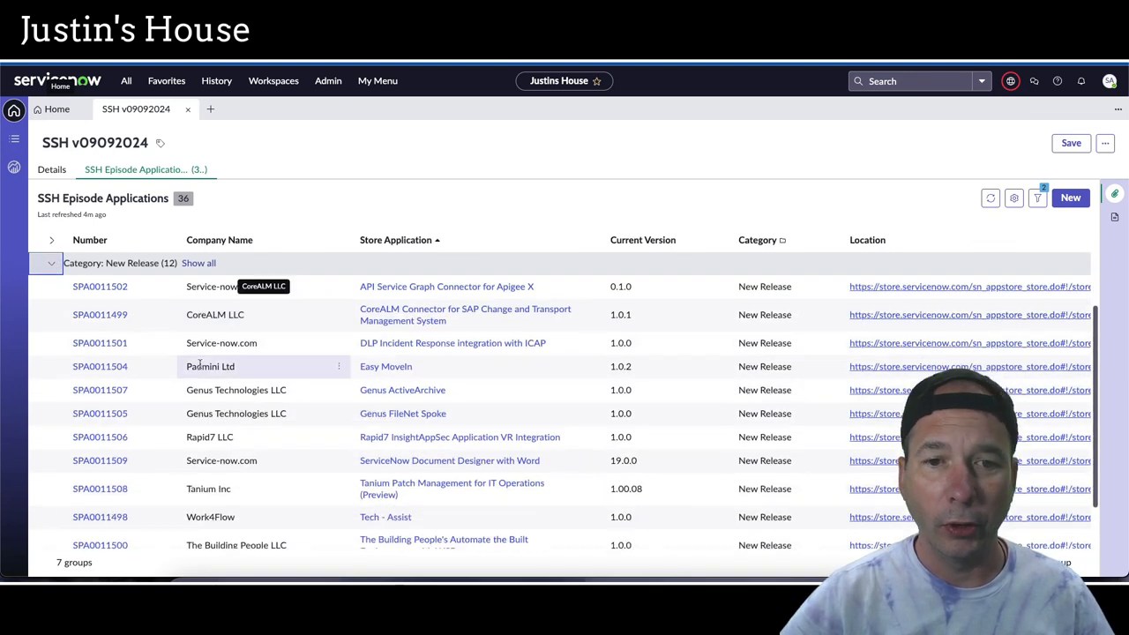
Review the API Service Graph Connector for Apigee X page, outlining its Innovation Lab warning.
click(895, 287)
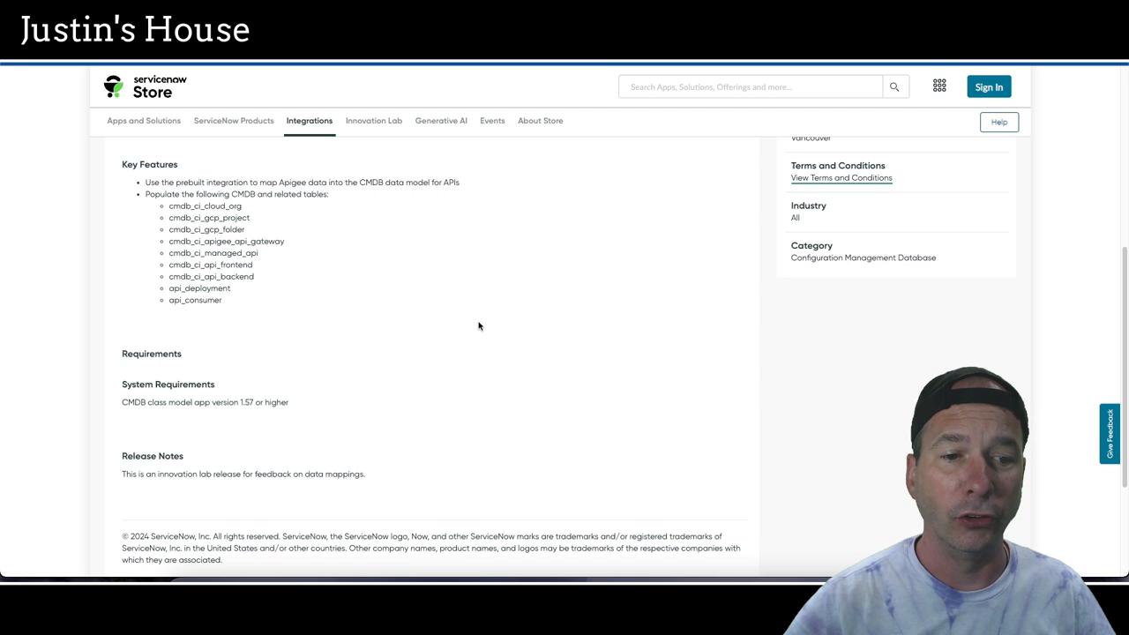
scroll(463, 352, up, 8)
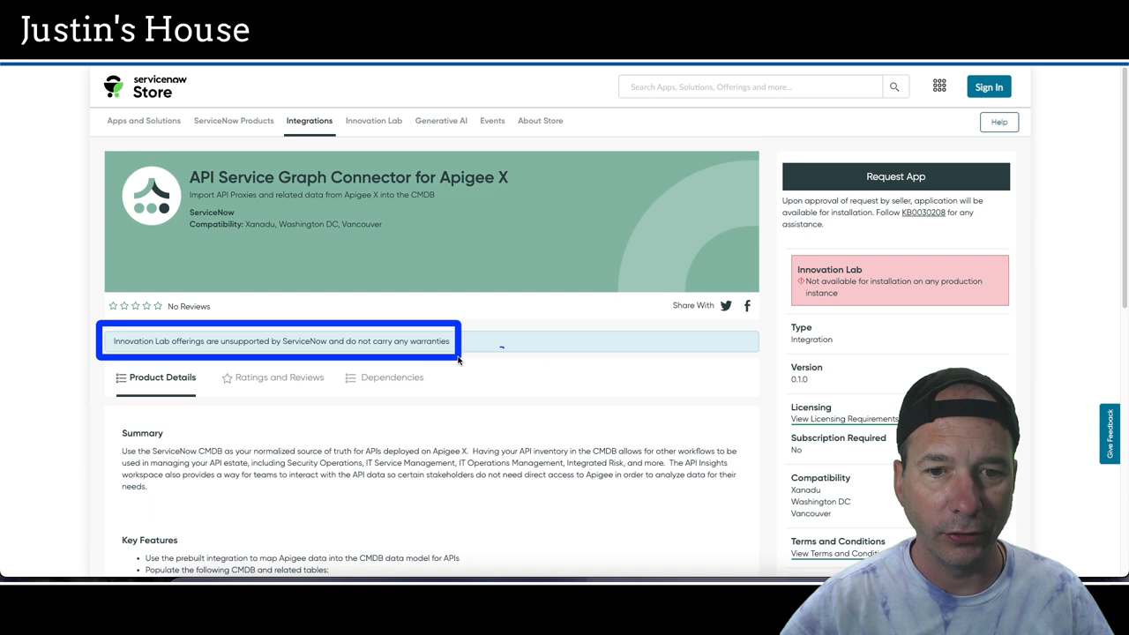
drag(782, 254, 1011, 313)
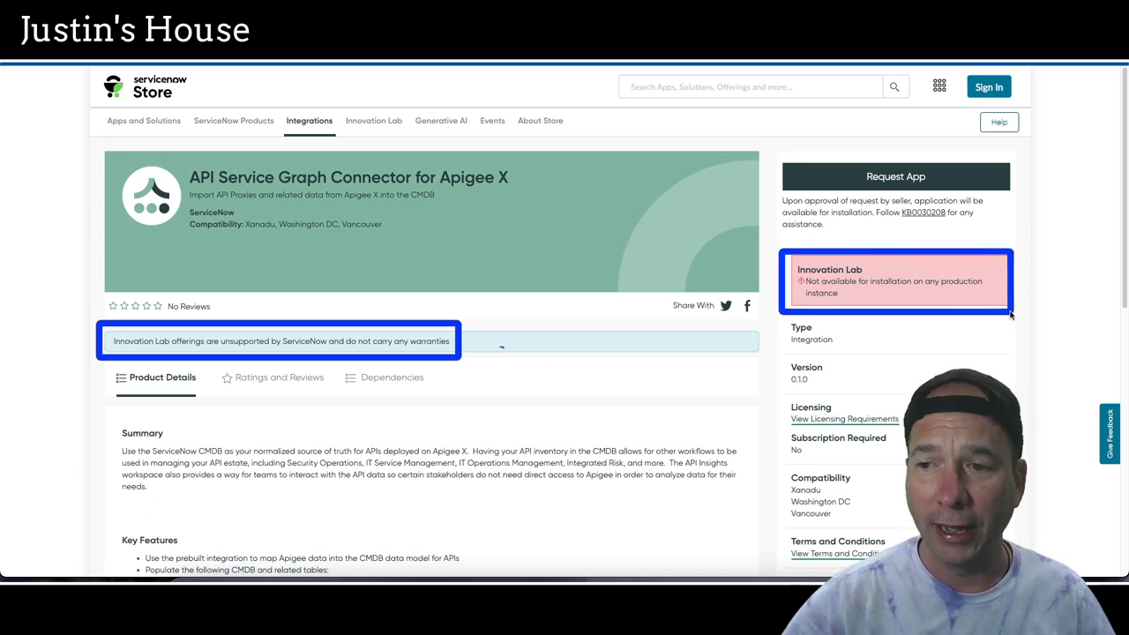
key(Escape)
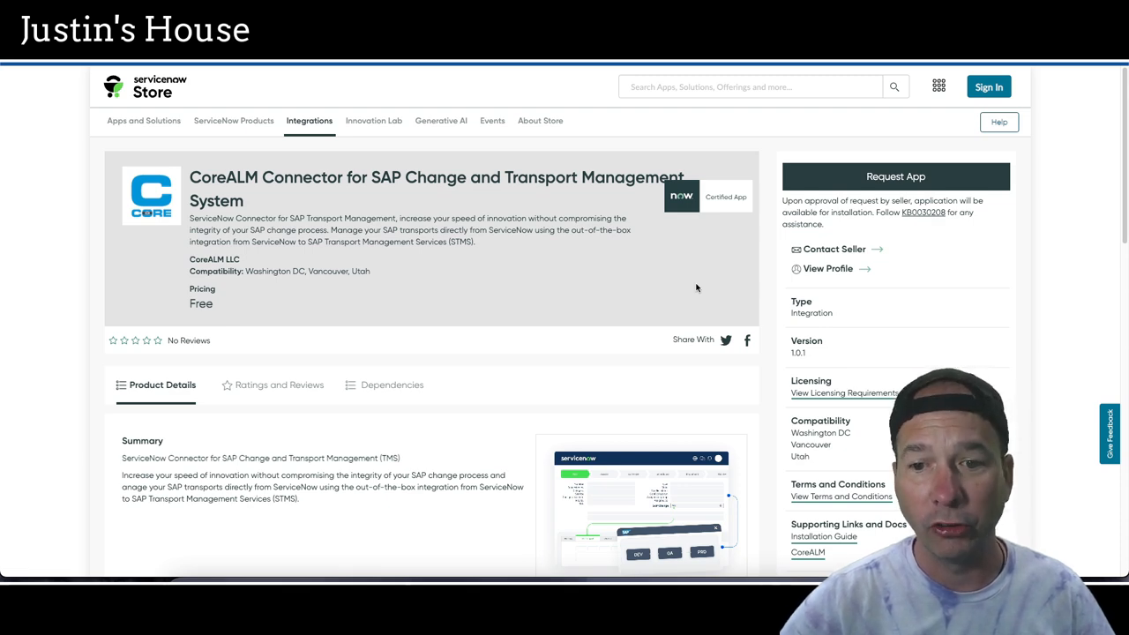
scroll(341, 343, down, 1)
scroll(342, 343, down, 5)
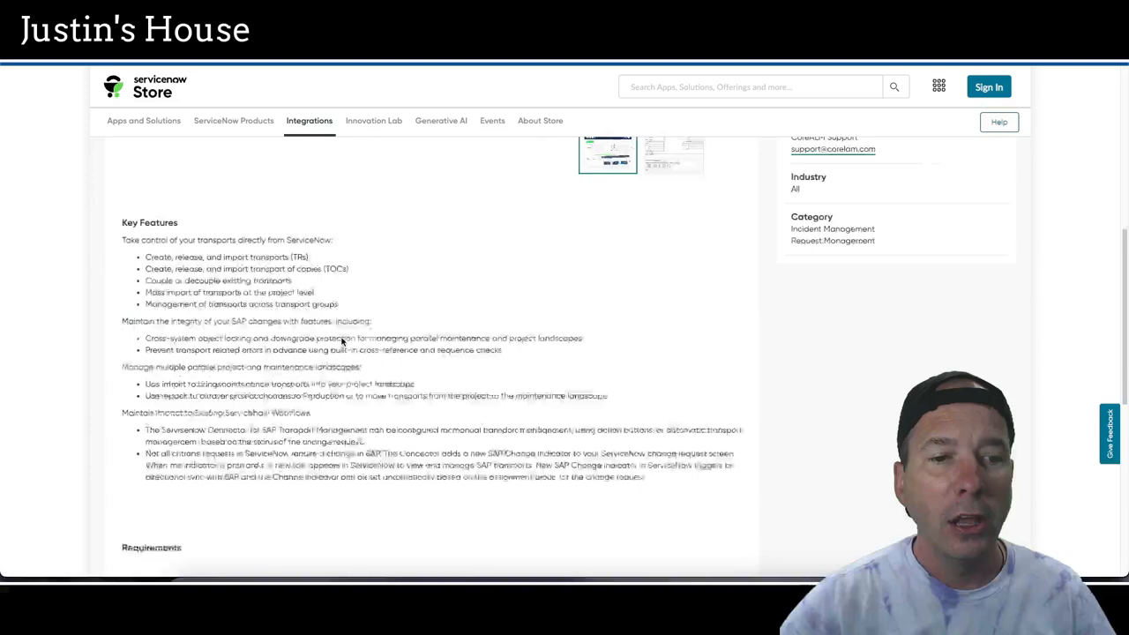
scroll(341, 343, down, 2)
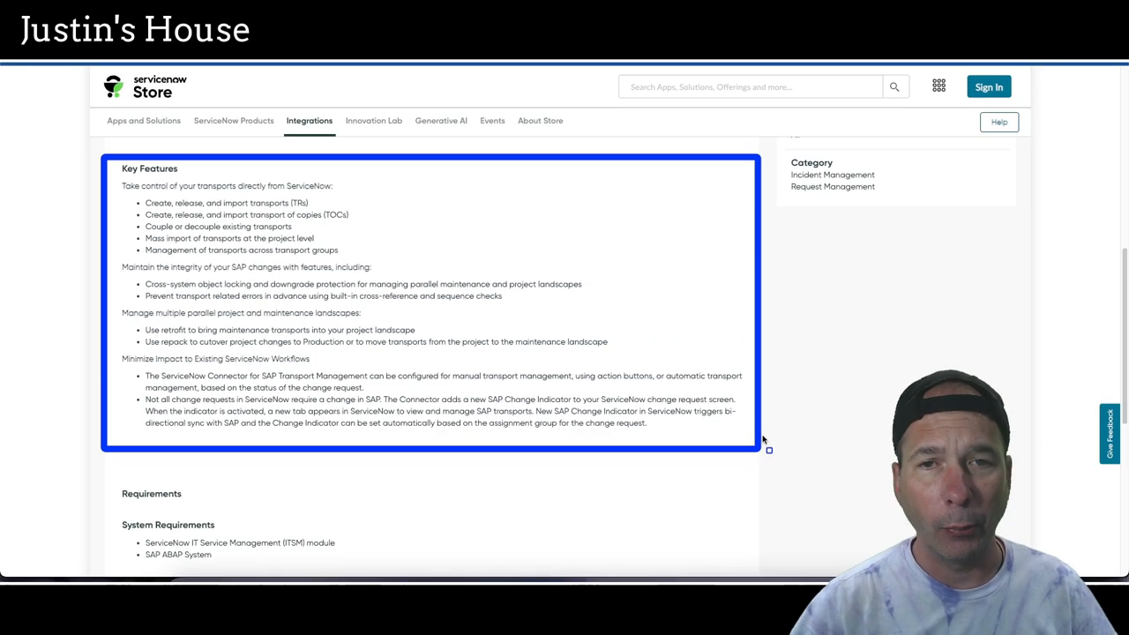
Clear the outline around the CoreALM Connector's Key Features section.
key(Escape)
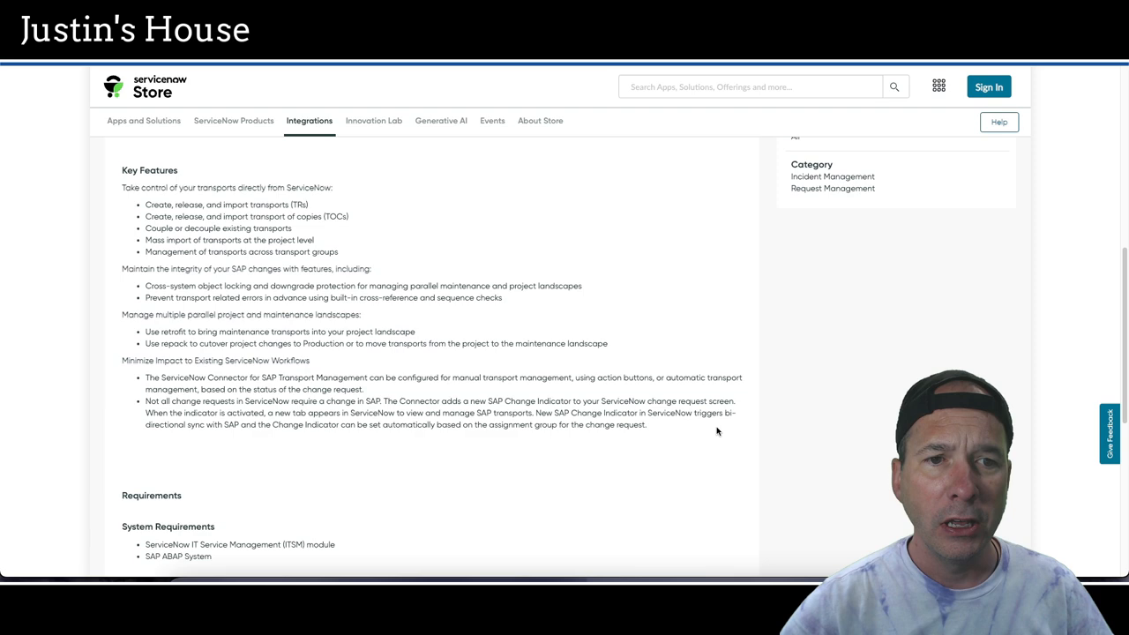
scroll(717, 430, up, 3)
scroll(717, 431, up, 3)
scroll(717, 430, up, 3)
scroll(714, 423, up, 3)
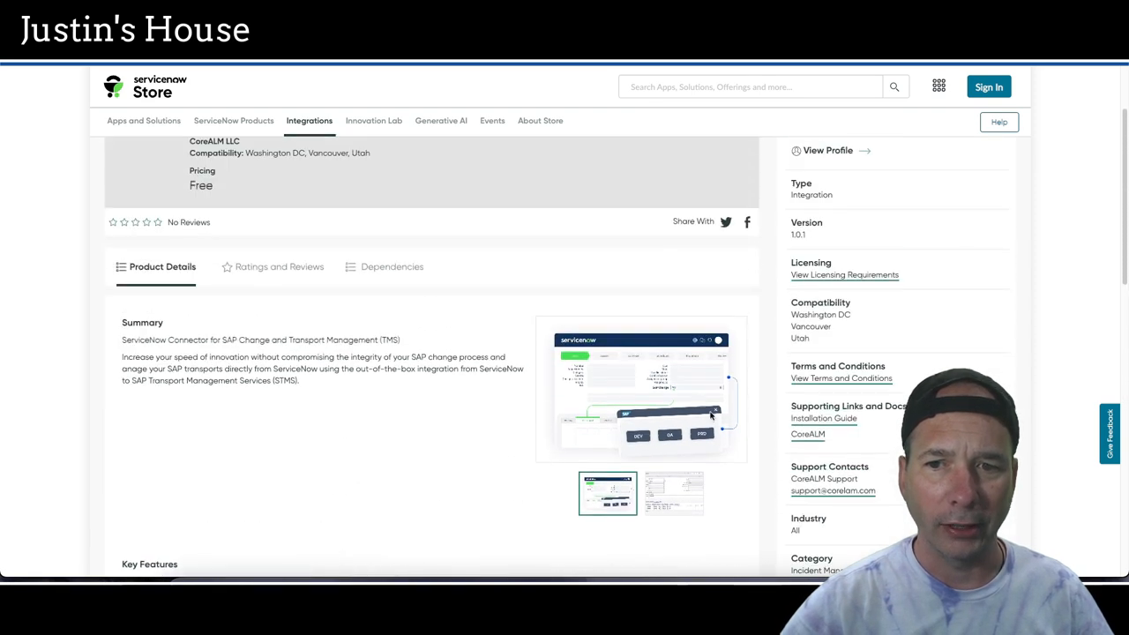
Browse the CoreALM app's enlarged screenshots, including the Integration of Transport Management image.
click(641, 368)
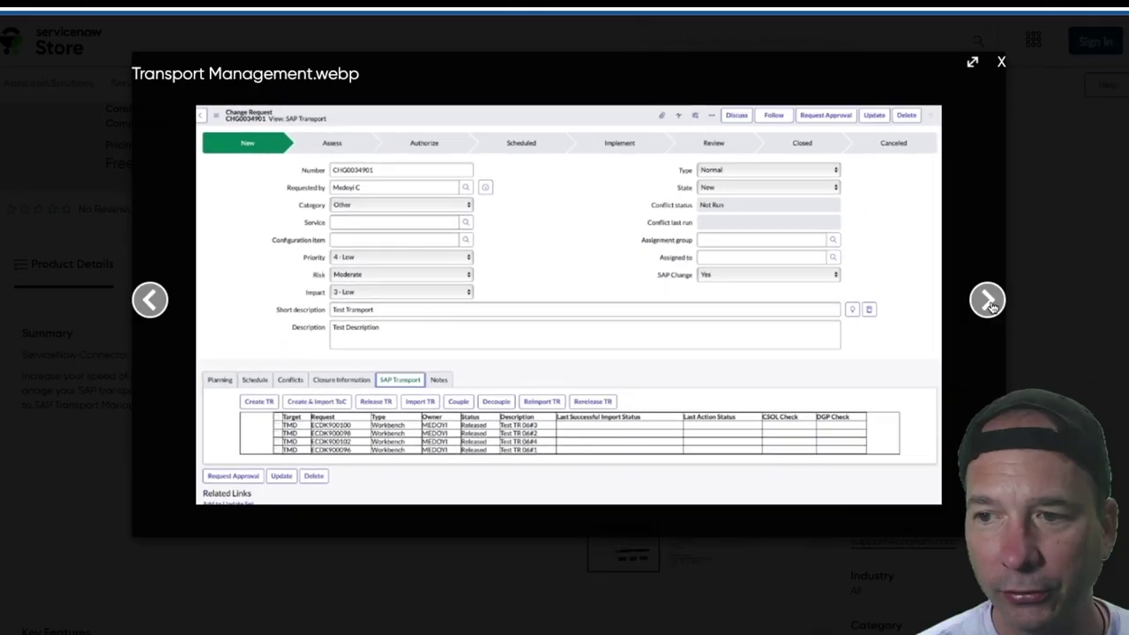
click(906, 296)
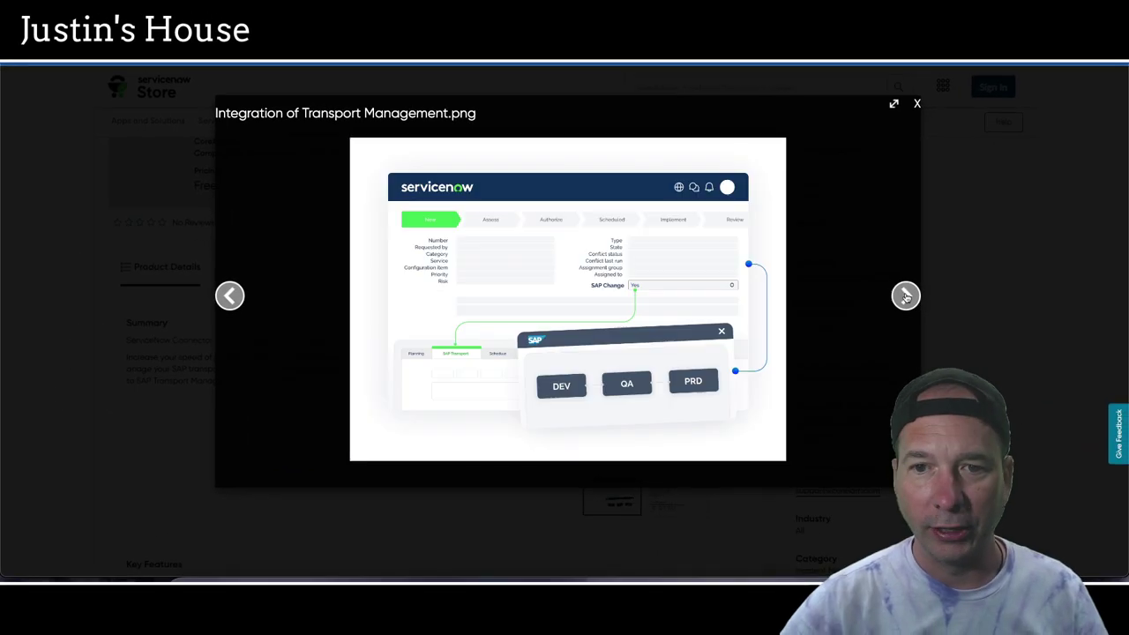
click(916, 104)
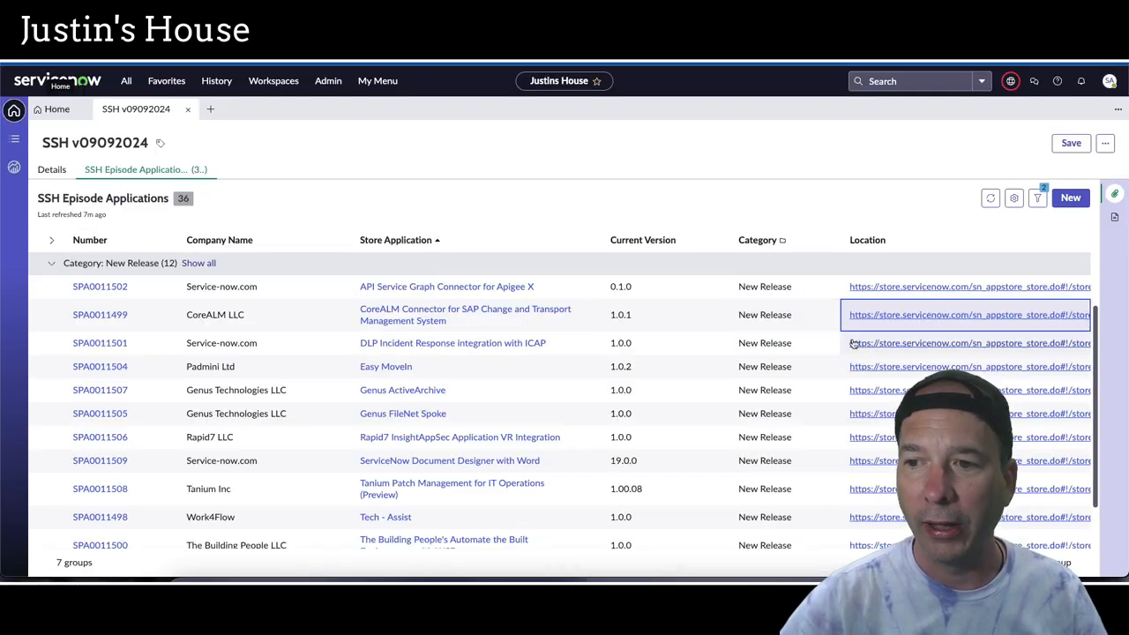
Review the DLP Incident Response with ICAP page, outlining Key Features and the Innovation Lab notes.
click(908, 343)
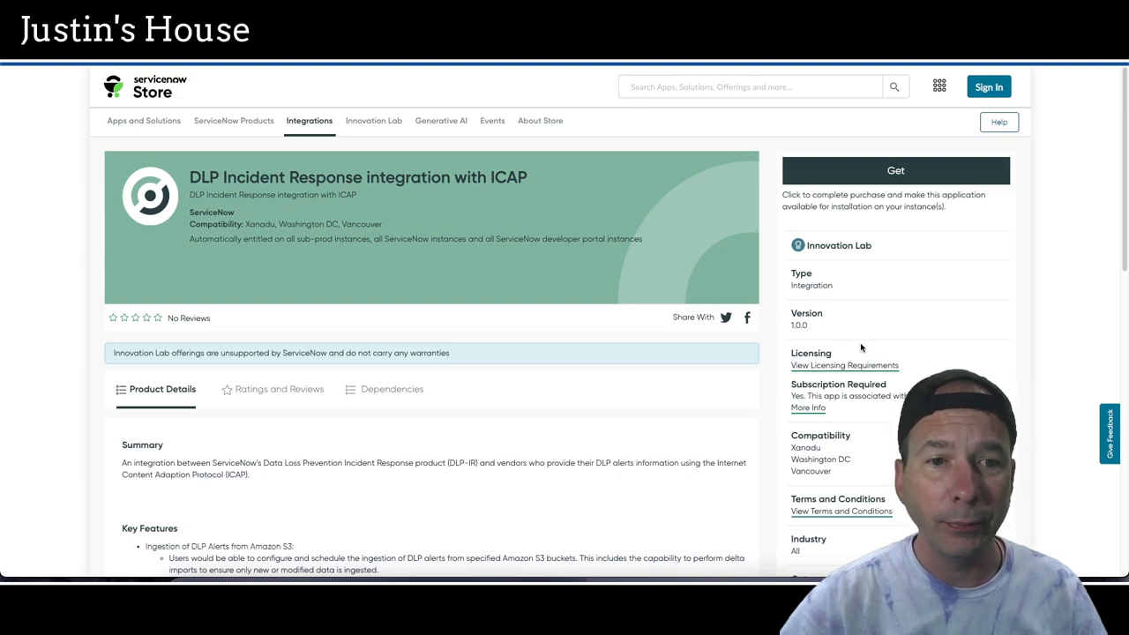
scroll(508, 353, down, 5)
scroll(508, 353, down, 5)
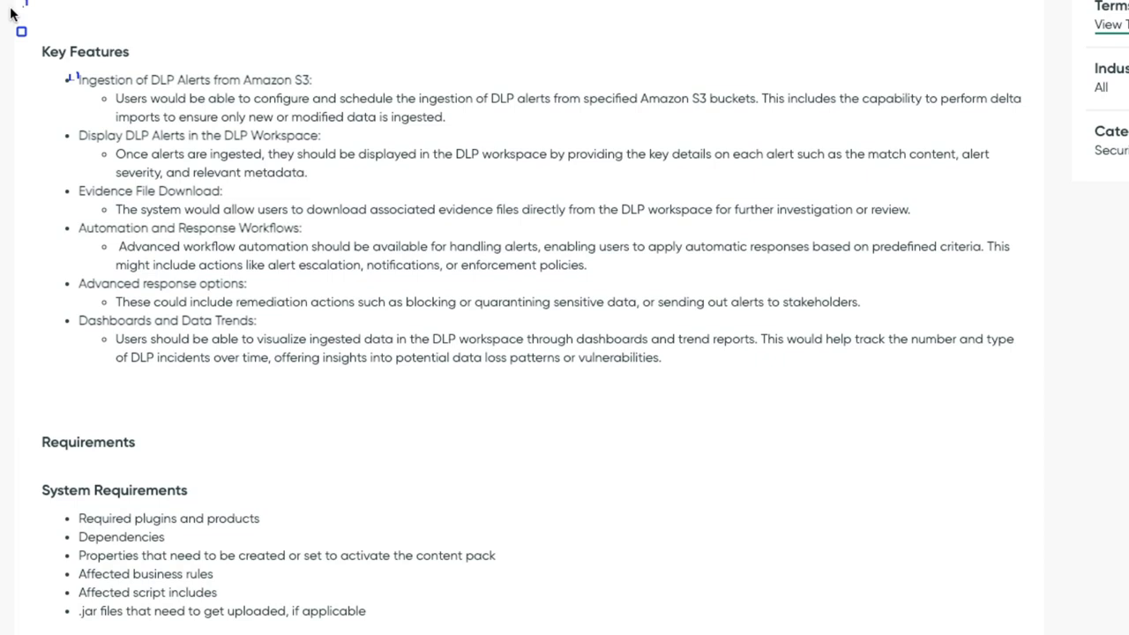
mouse_move(19, 24)
mouse_down()
mouse_move(1048, 413)
mouse_move(1046, 402)
mouse_up()
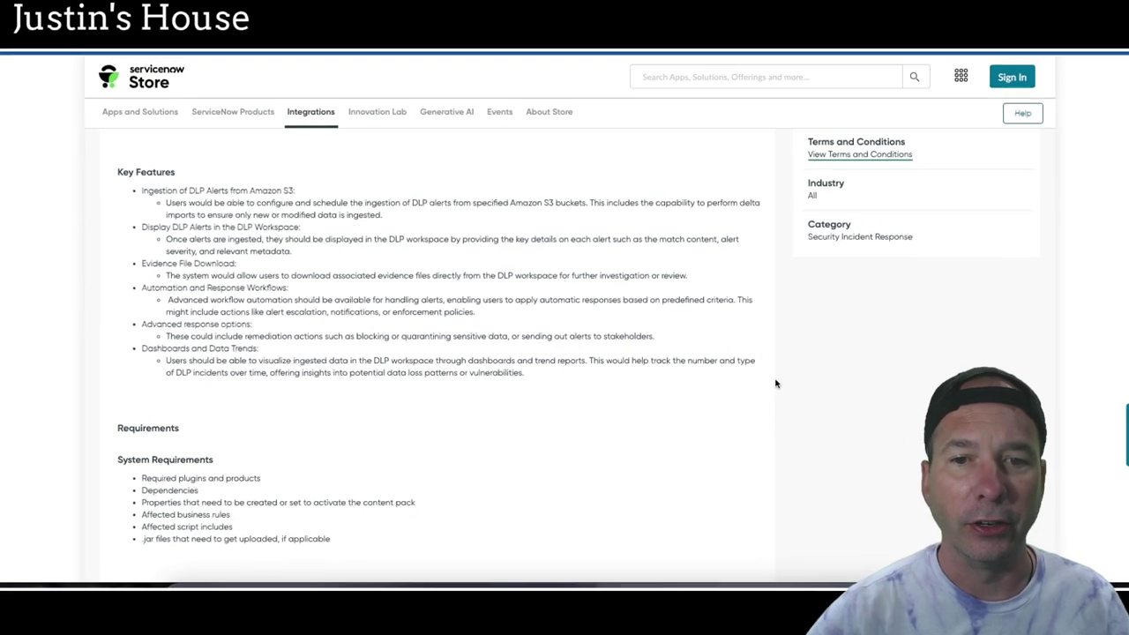
scroll(731, 400, up, 5)
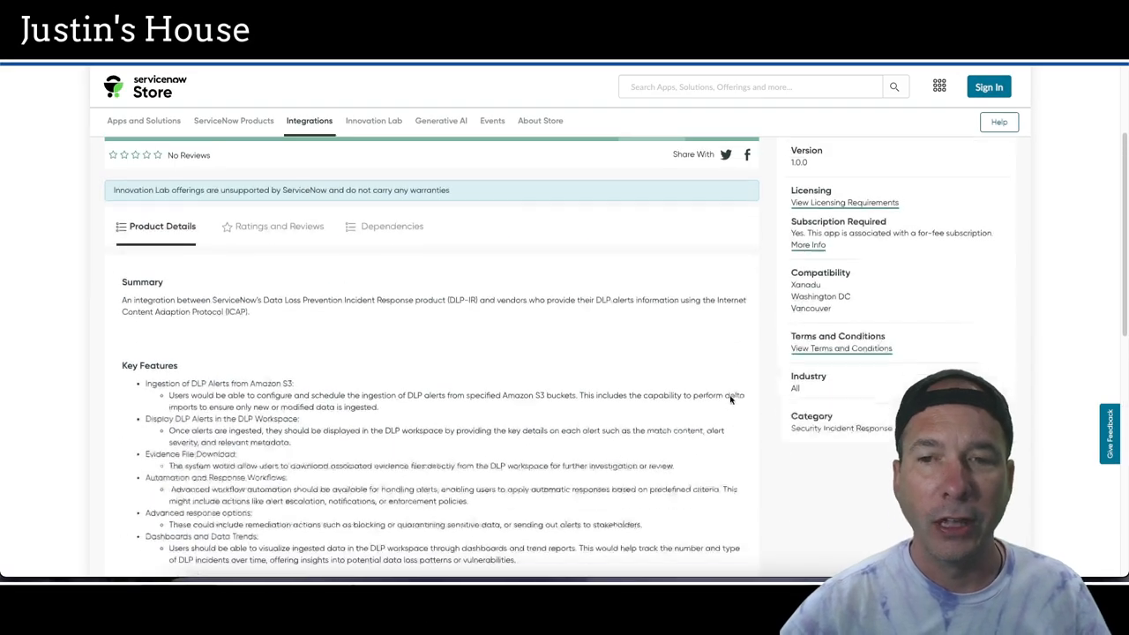
scroll(730, 400, up, 2)
scroll(731, 400, up, 3)
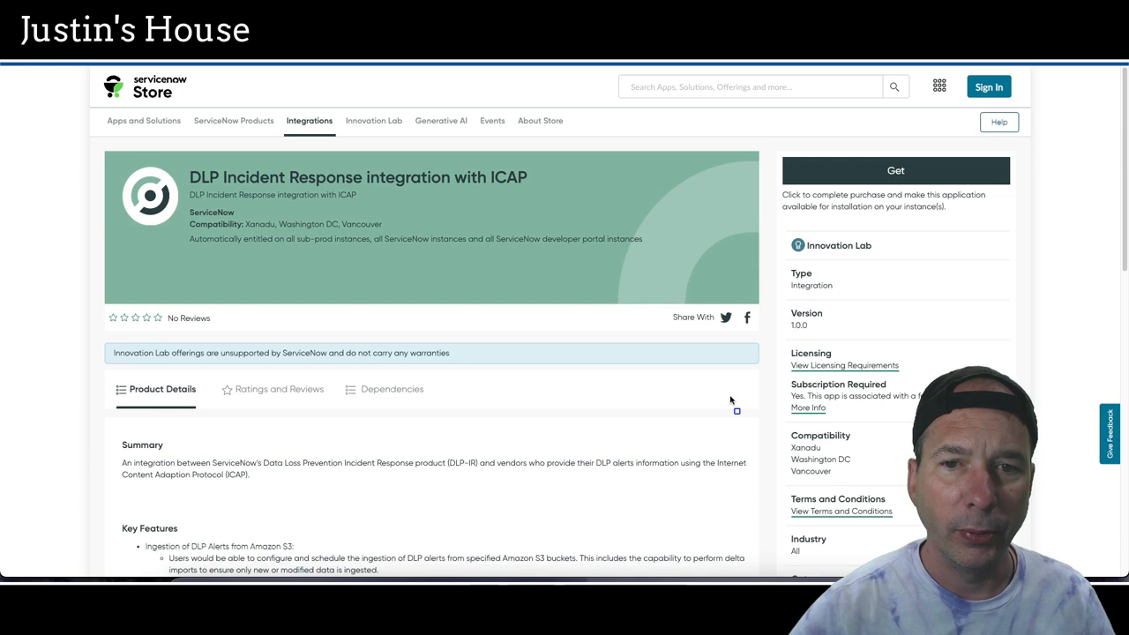
drag(98, 338, 472, 366)
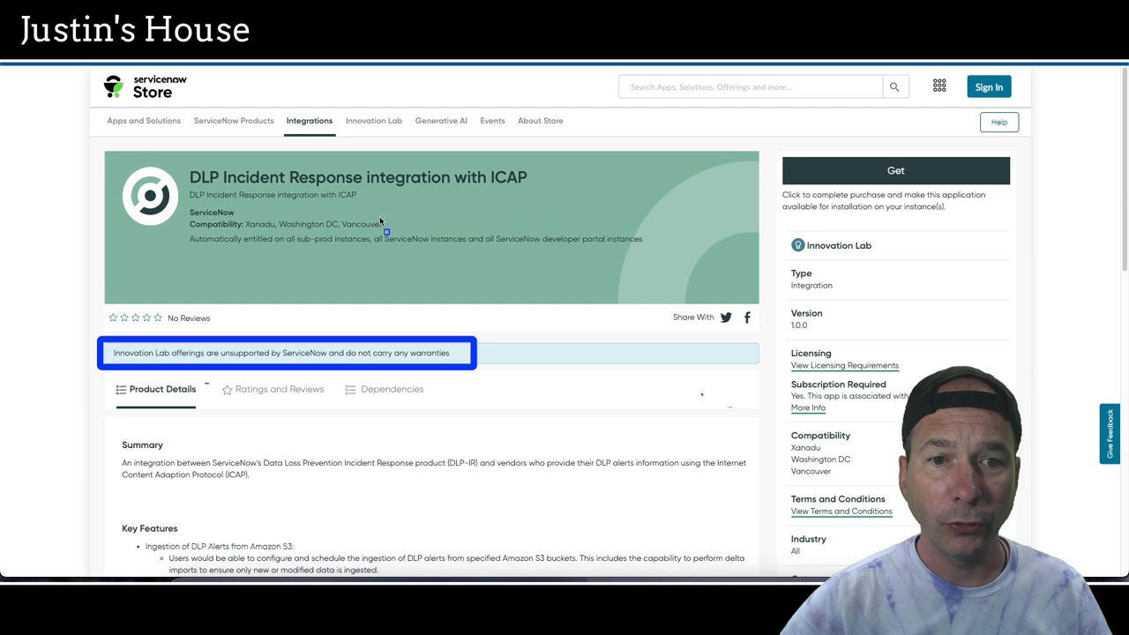
drag(490, 228, 660, 256)
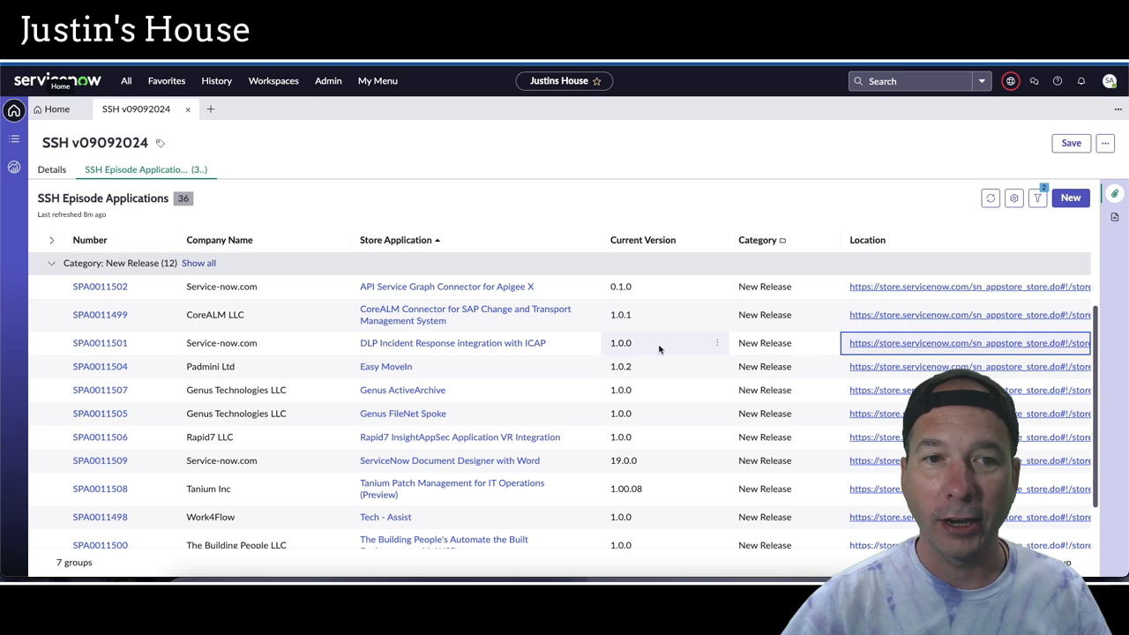
Outline the Key Features section on the Easy MoveIn Store page.
click(882, 366)
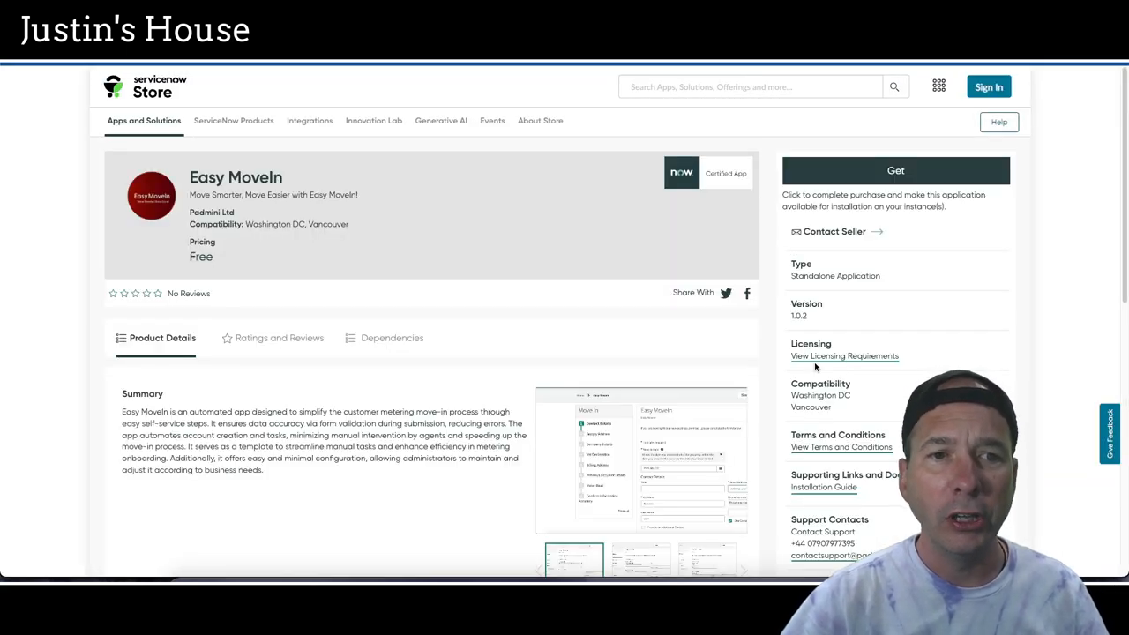
scroll(480, 352, down, 3)
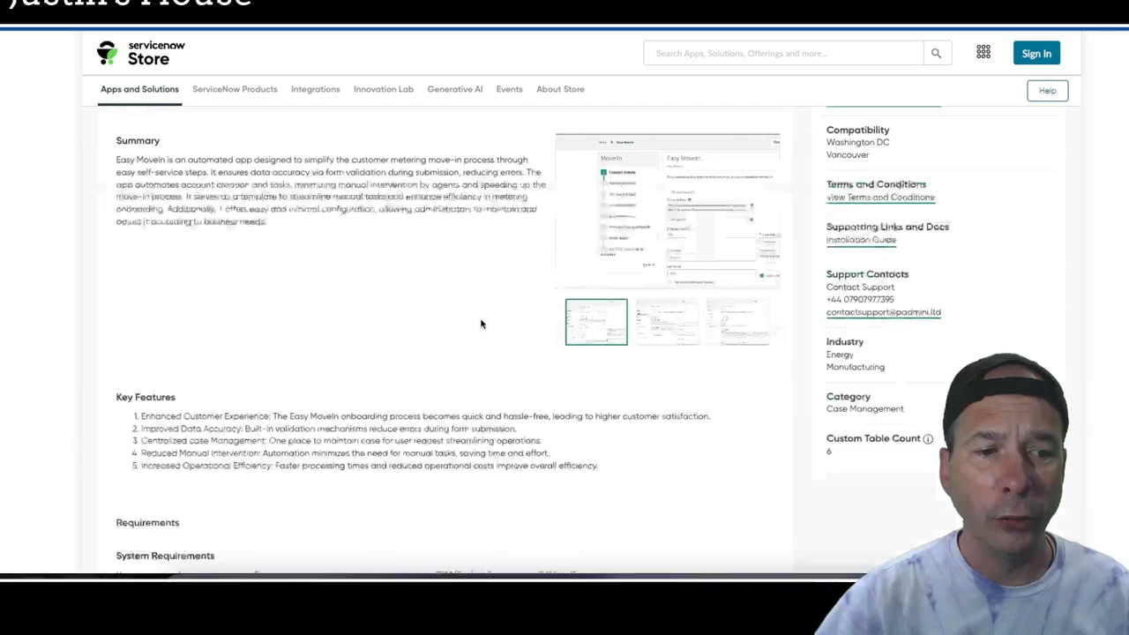
scroll(481, 323, down, 2)
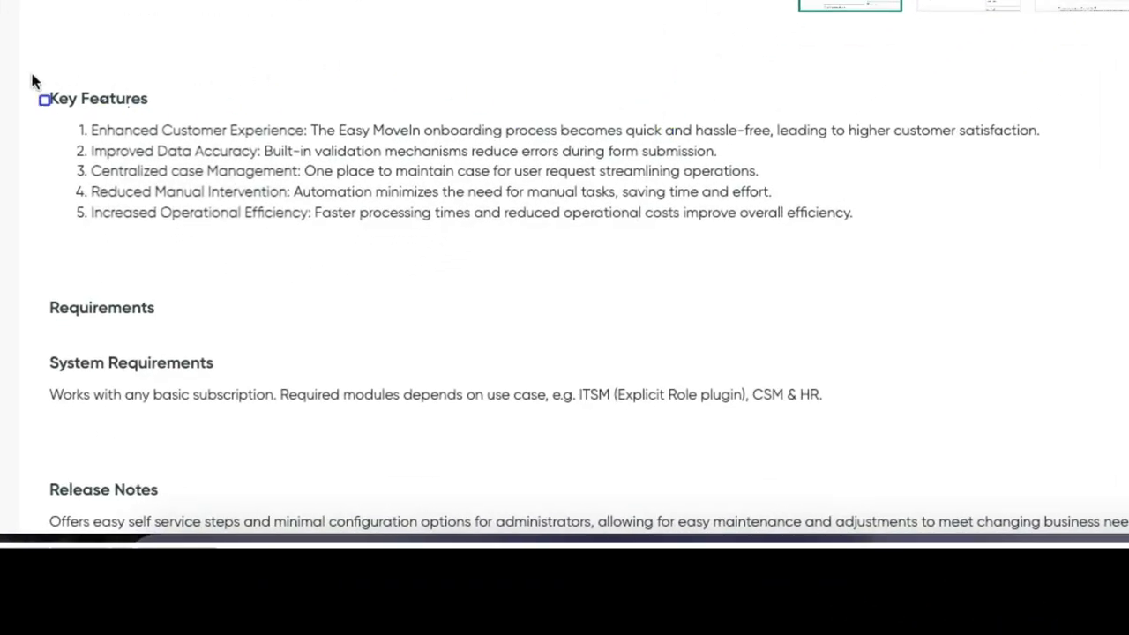
drag(29, 76, 1074, 242)
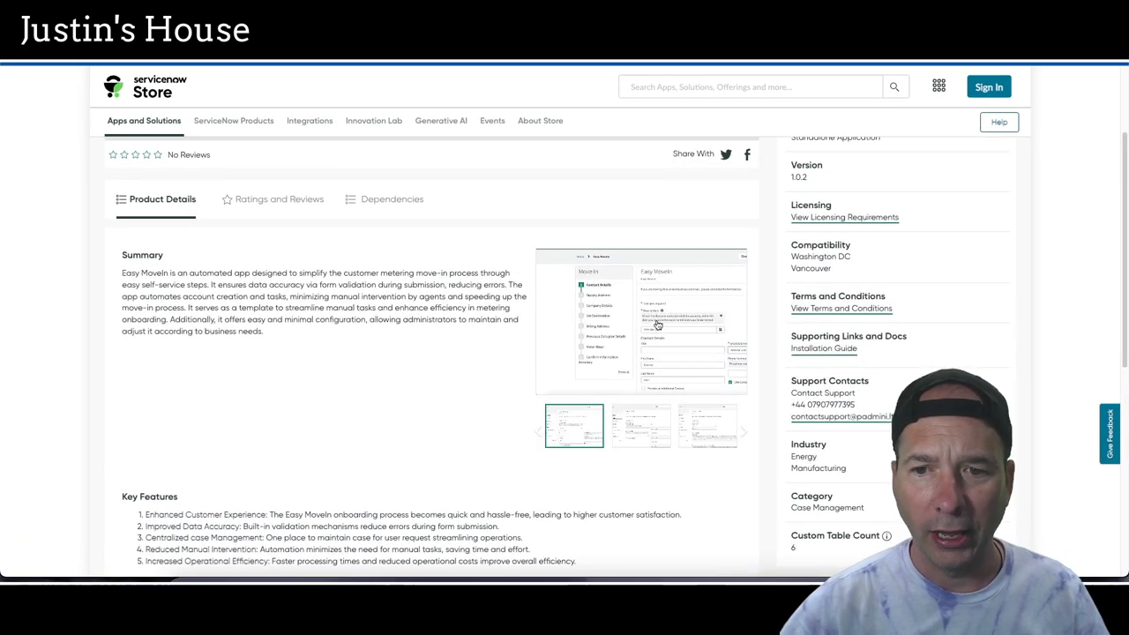
click(673, 346)
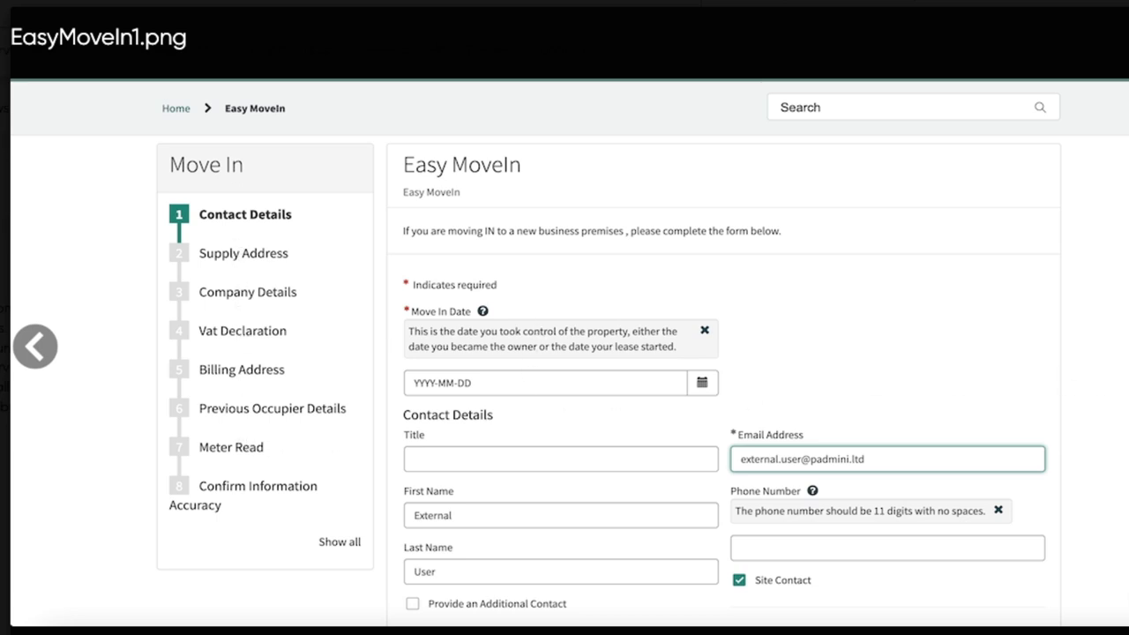
key(Right)
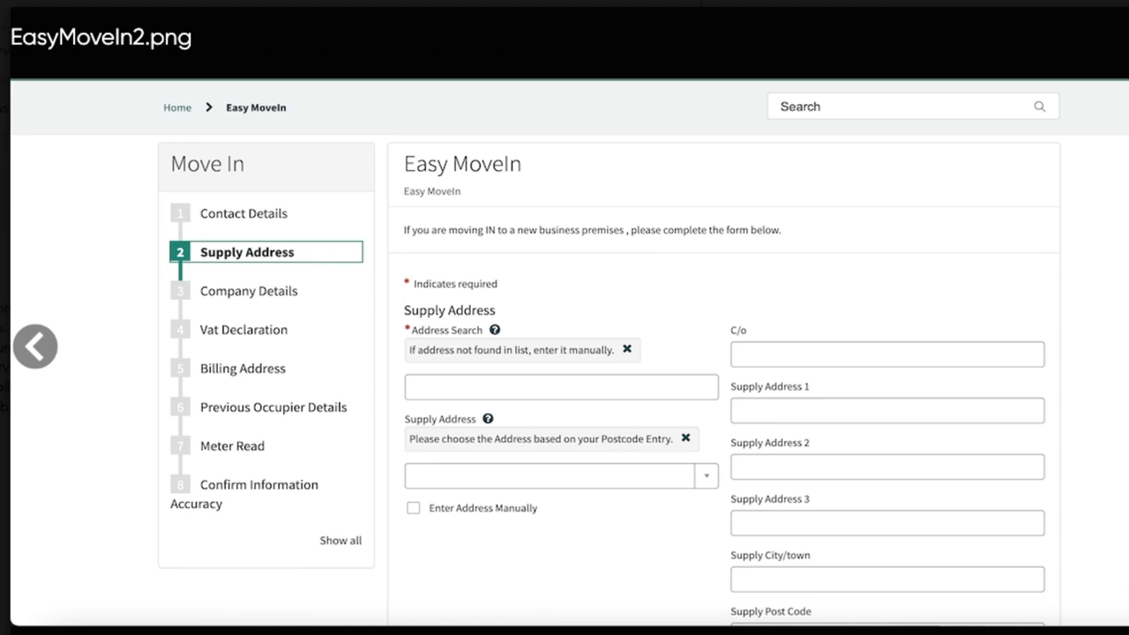
key(Right)
key(Right)
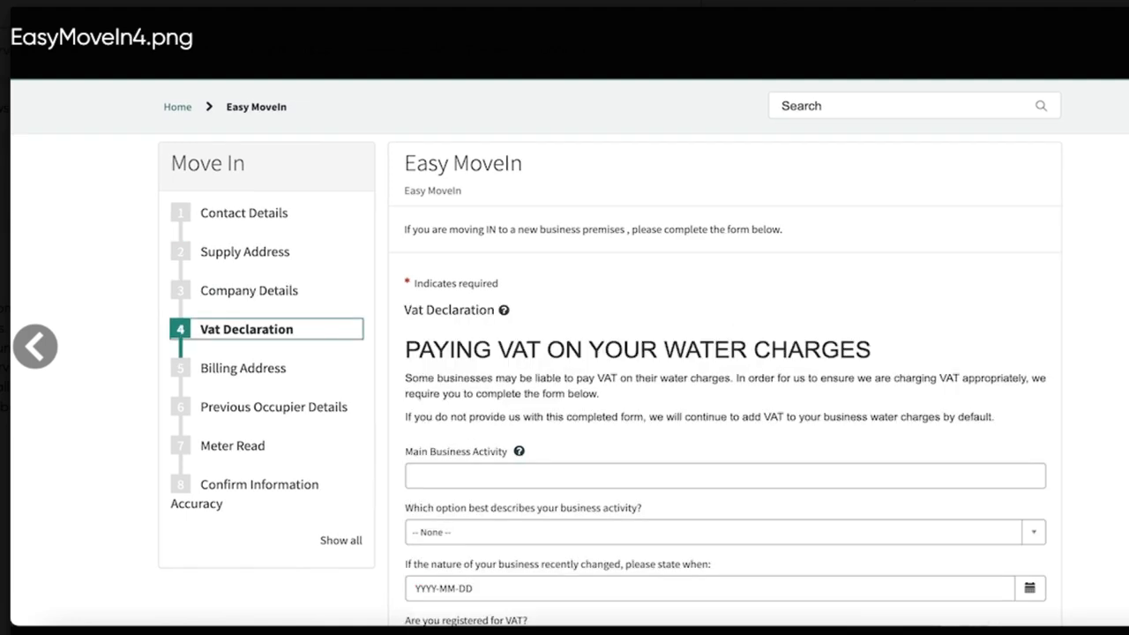
key(Right)
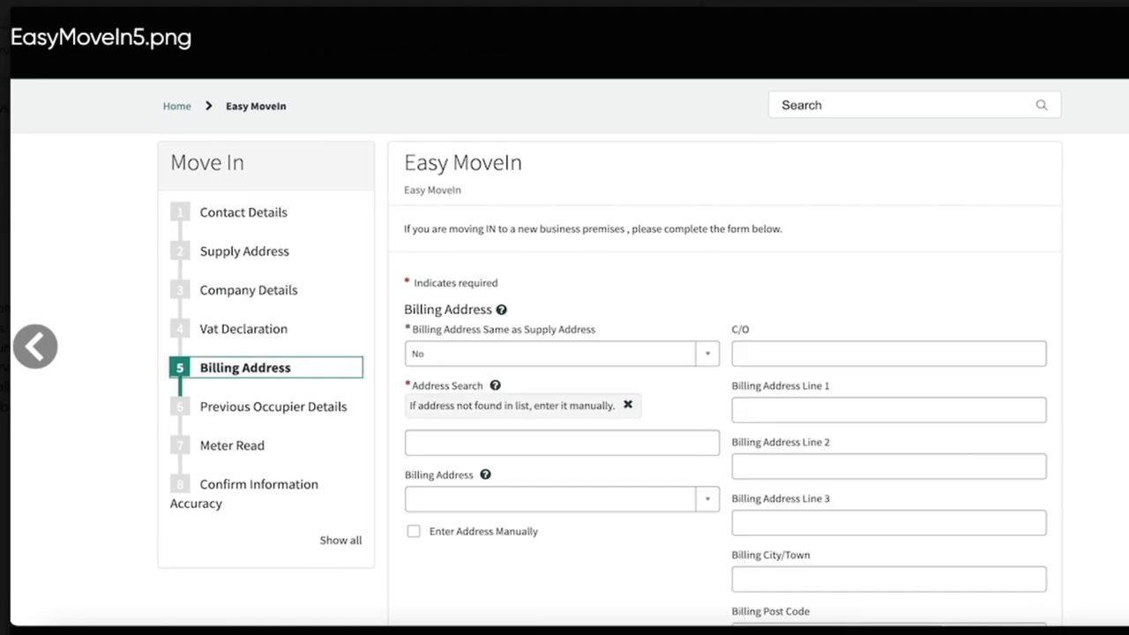
key(Right)
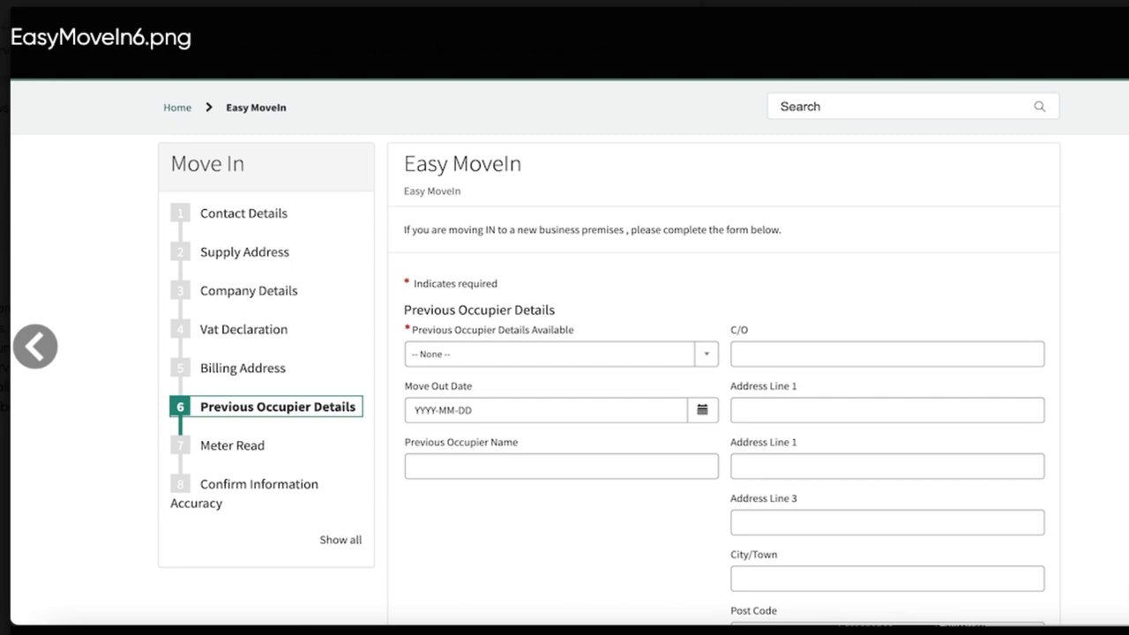
key(Right)
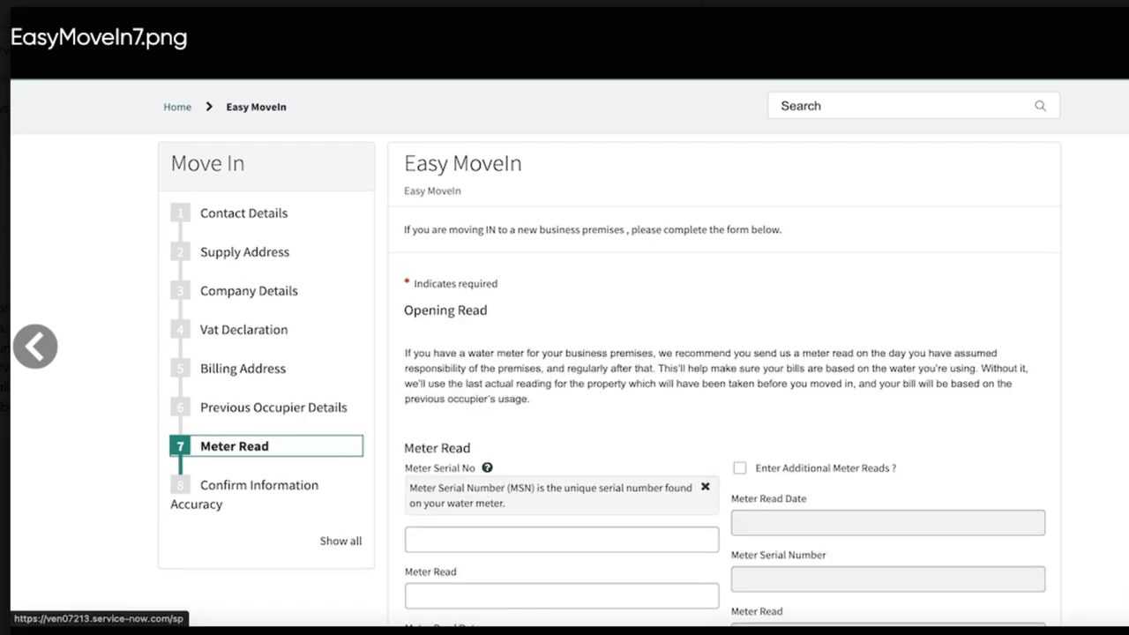
key(Right)
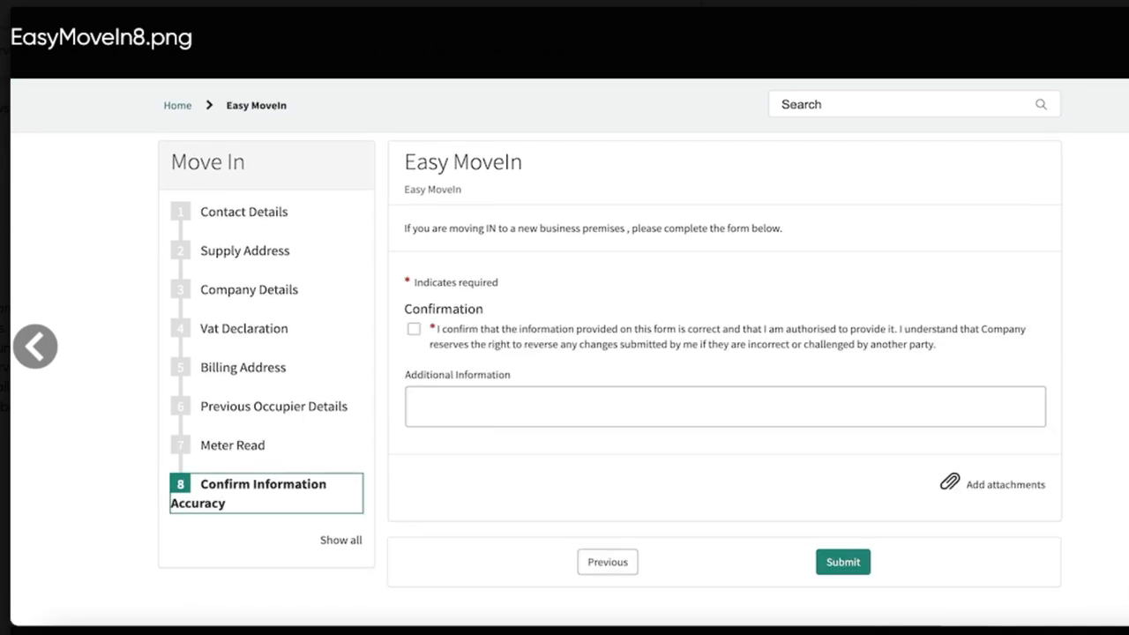
key(Right)
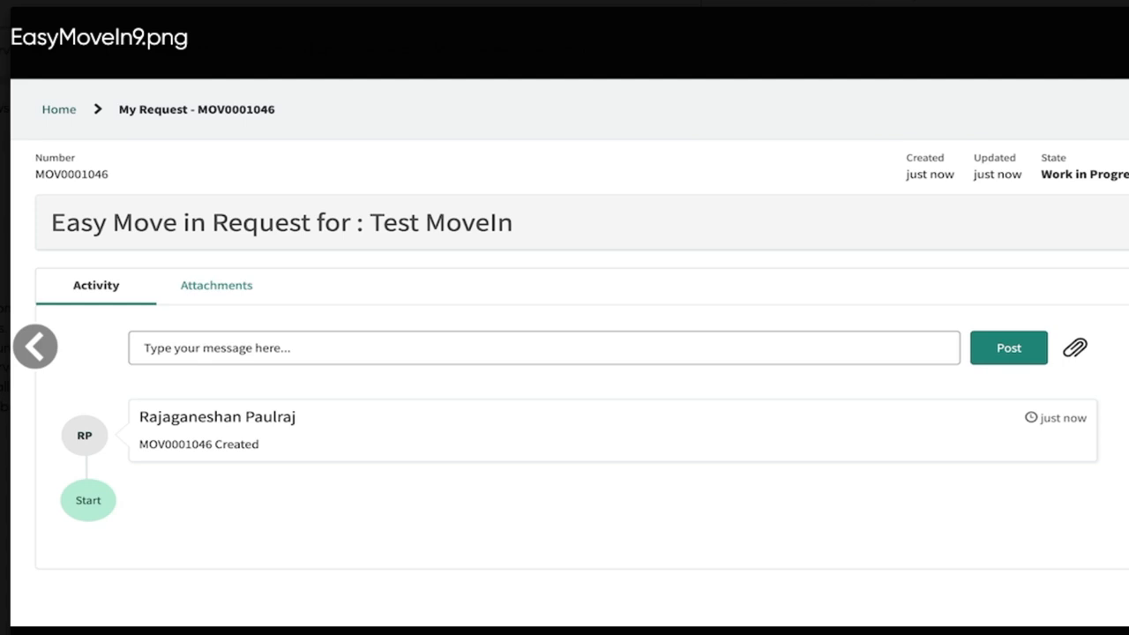
key(Right)
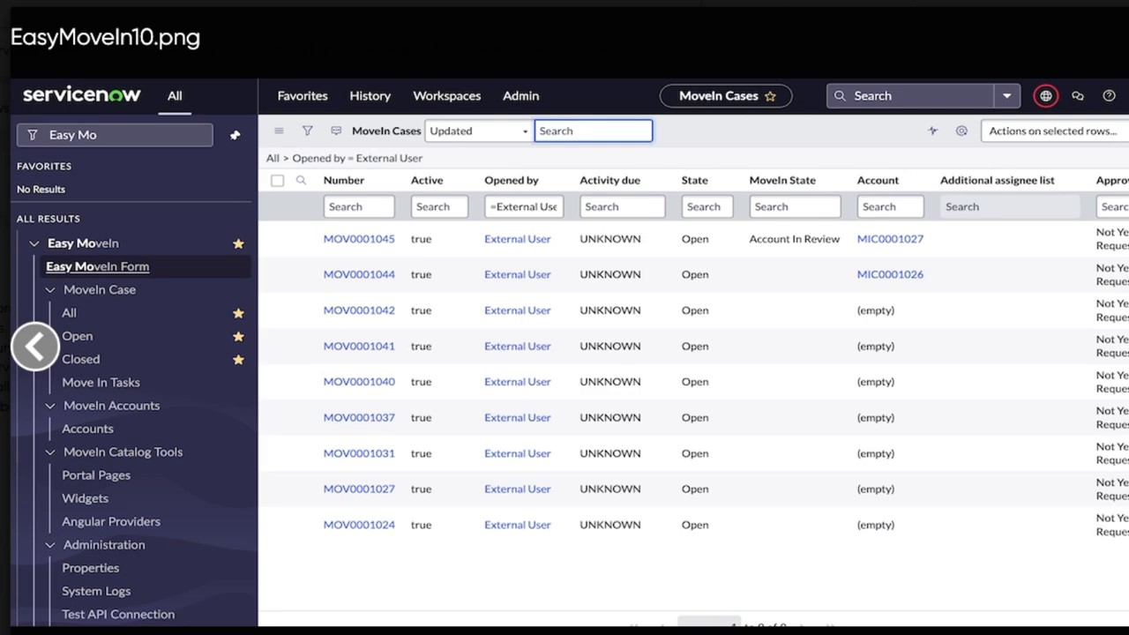
key(Right)
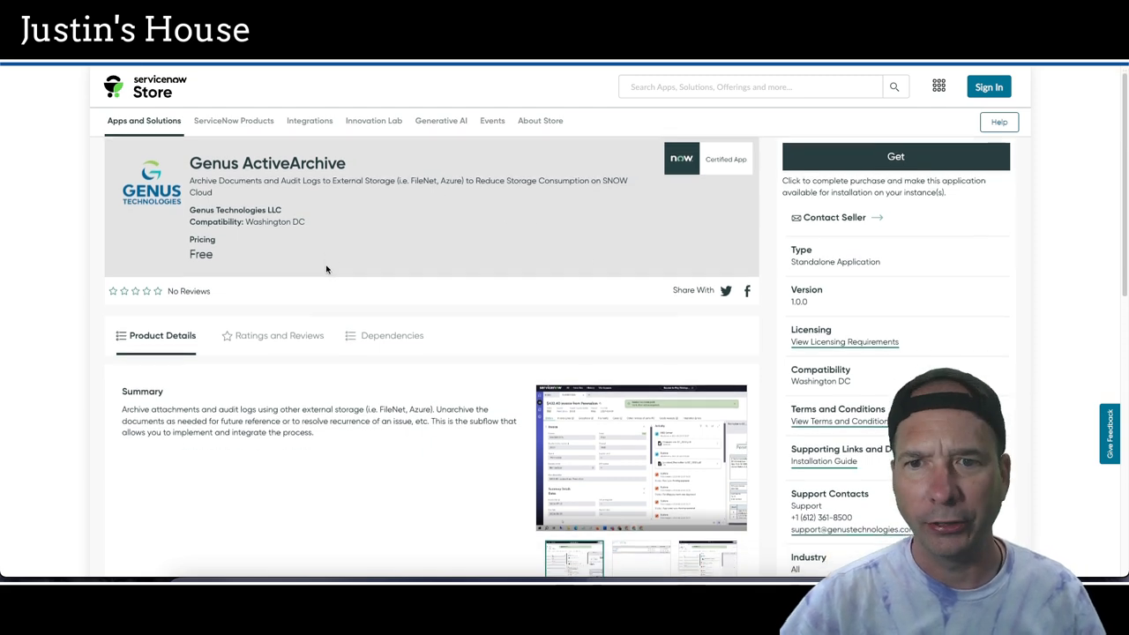
scroll(328, 268, down, 5)
scroll(328, 268, down, 4)
scroll(328, 268, down, 2)
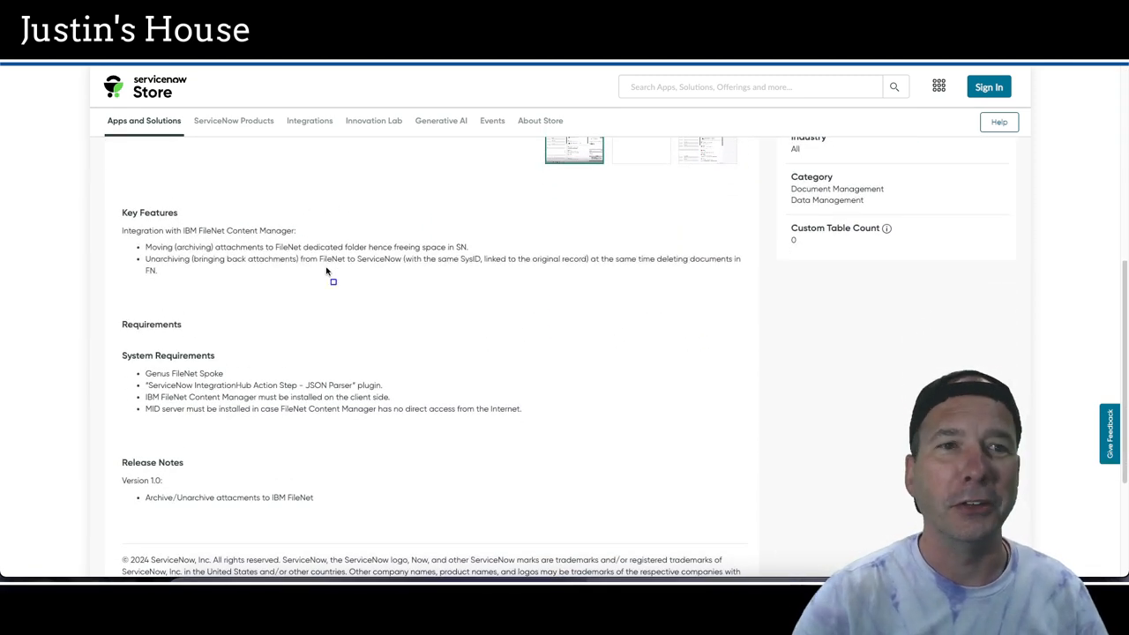
Outline the Genus ActiveArchive Key Features section.
drag(110, 199, 754, 293)
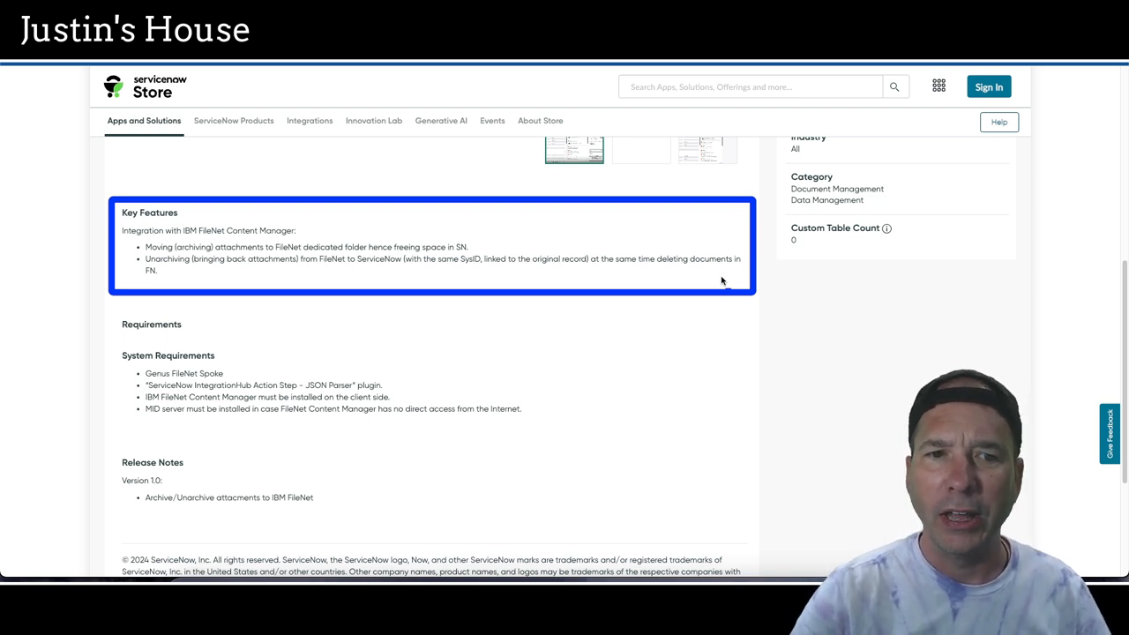
scroll(697, 326, up, 5)
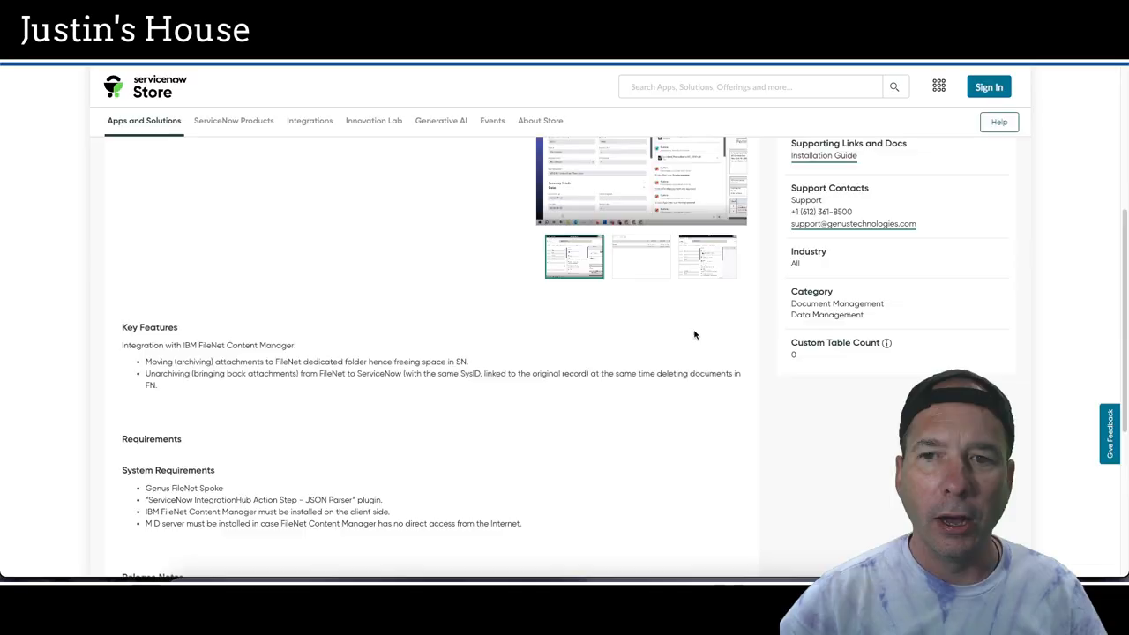
scroll(697, 327, up, 5)
Browse the ActiveArchive Storage and UnArchive screenshots enlarged, then close the viewer.
click(662, 302)
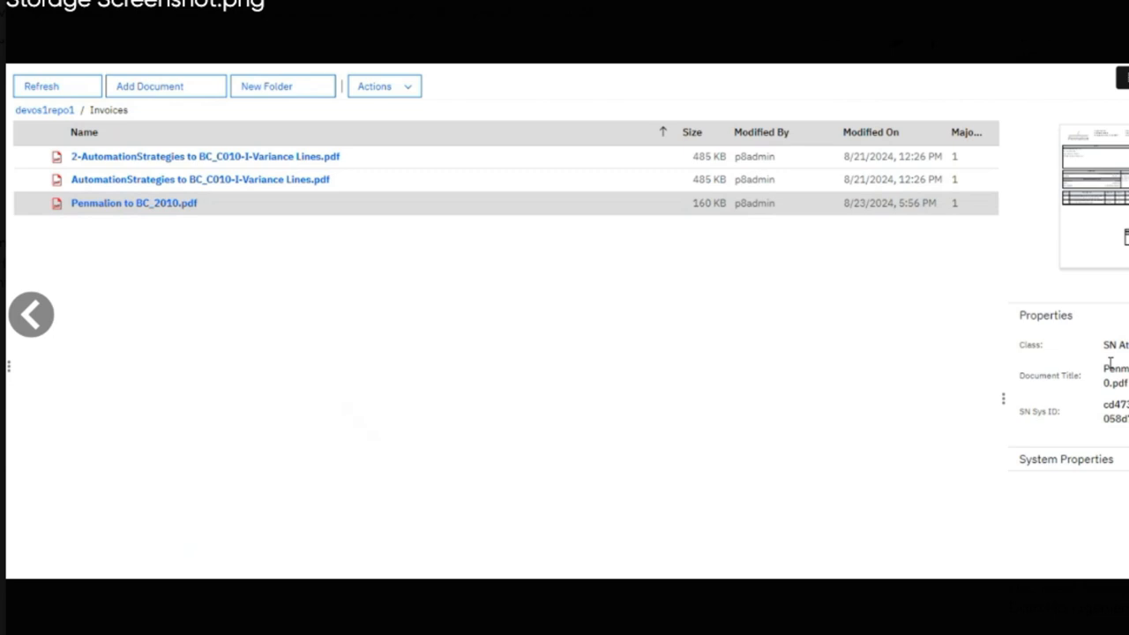
key(Right)
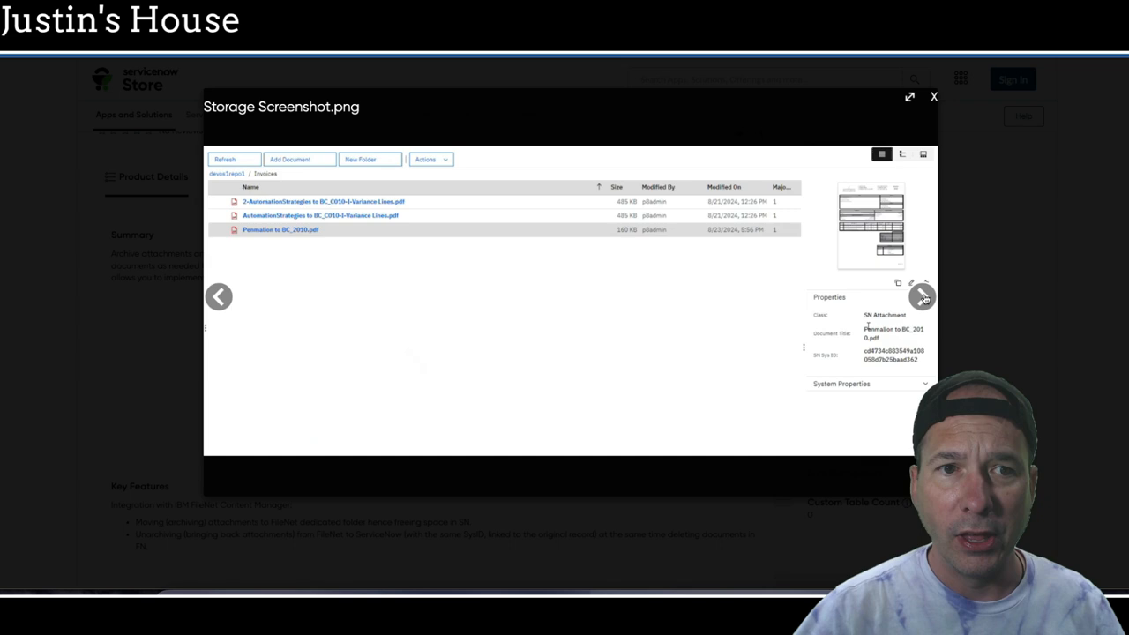
click(906, 296)
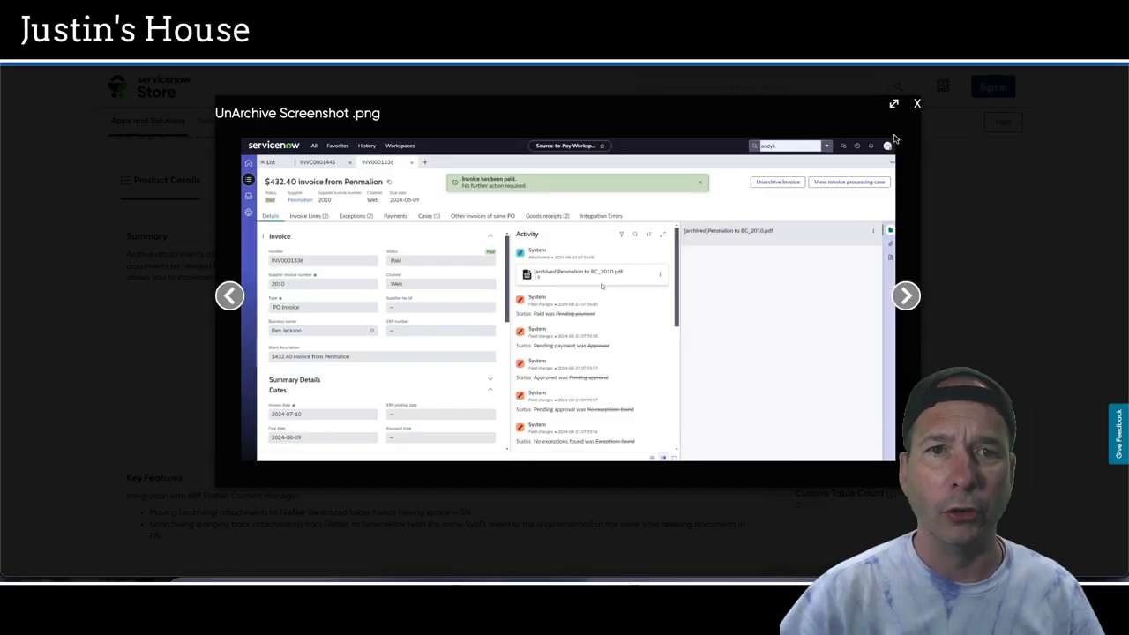
click(917, 103)
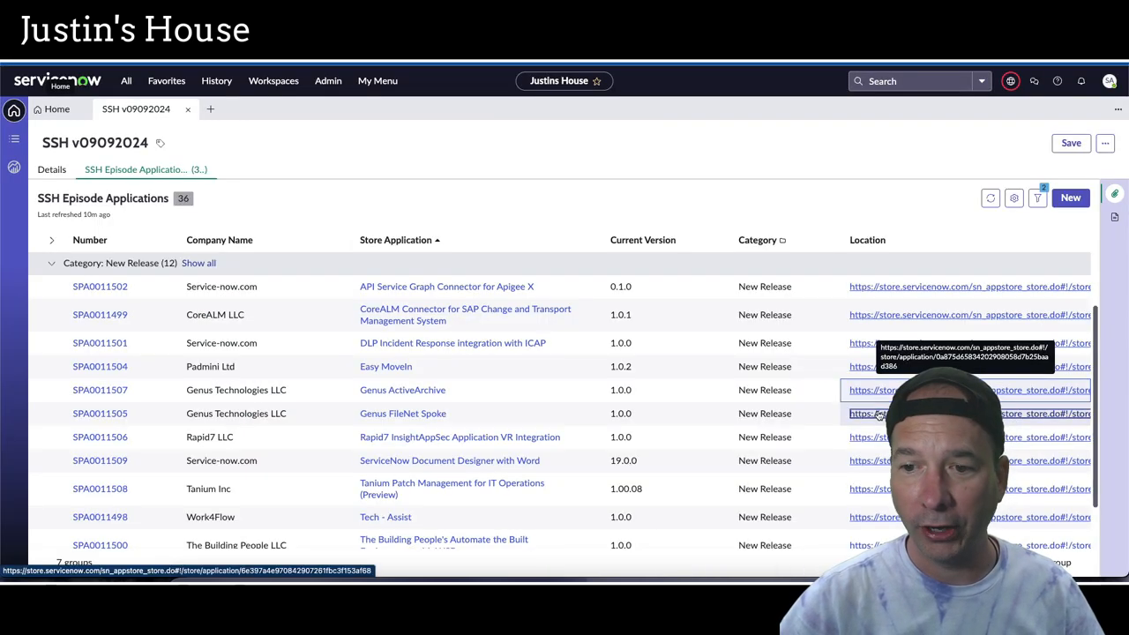
Open Genus FileNet Spoke's Store page and outline its Key Features section.
click(873, 413)
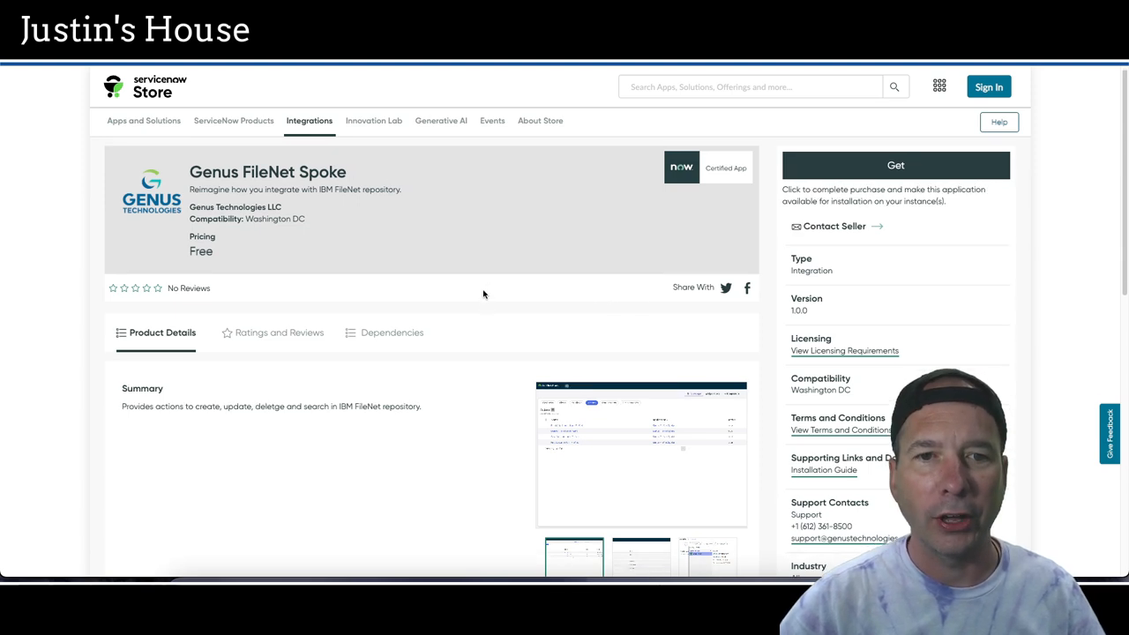
scroll(483, 293, down, 3)
scroll(483, 303, down, 4)
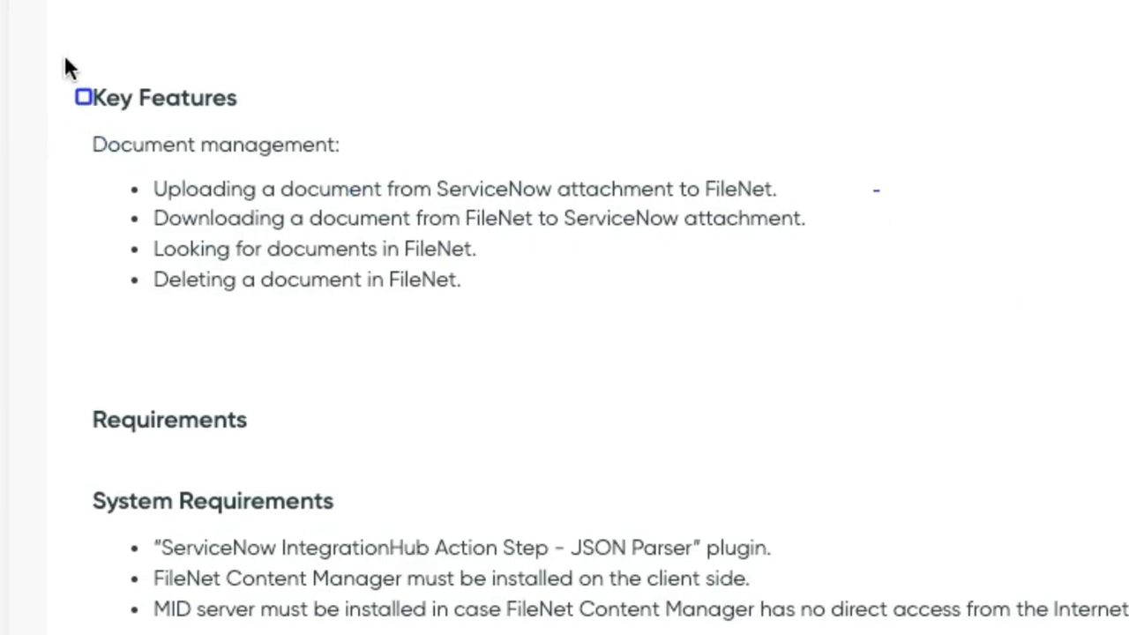
drag(69, 67, 870, 334)
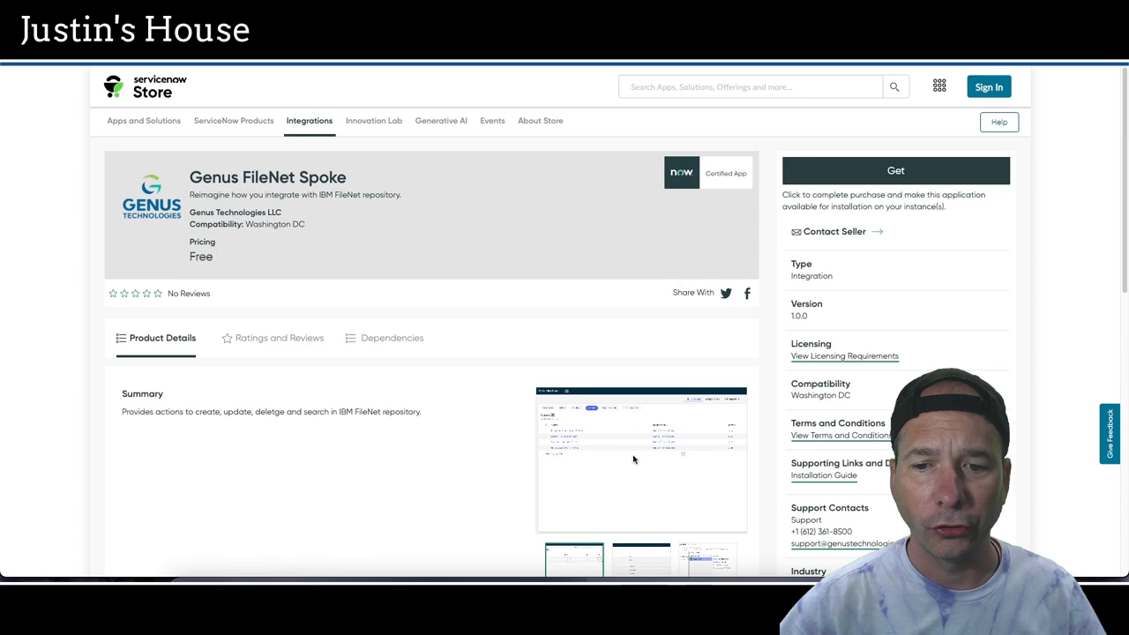
click(642, 415)
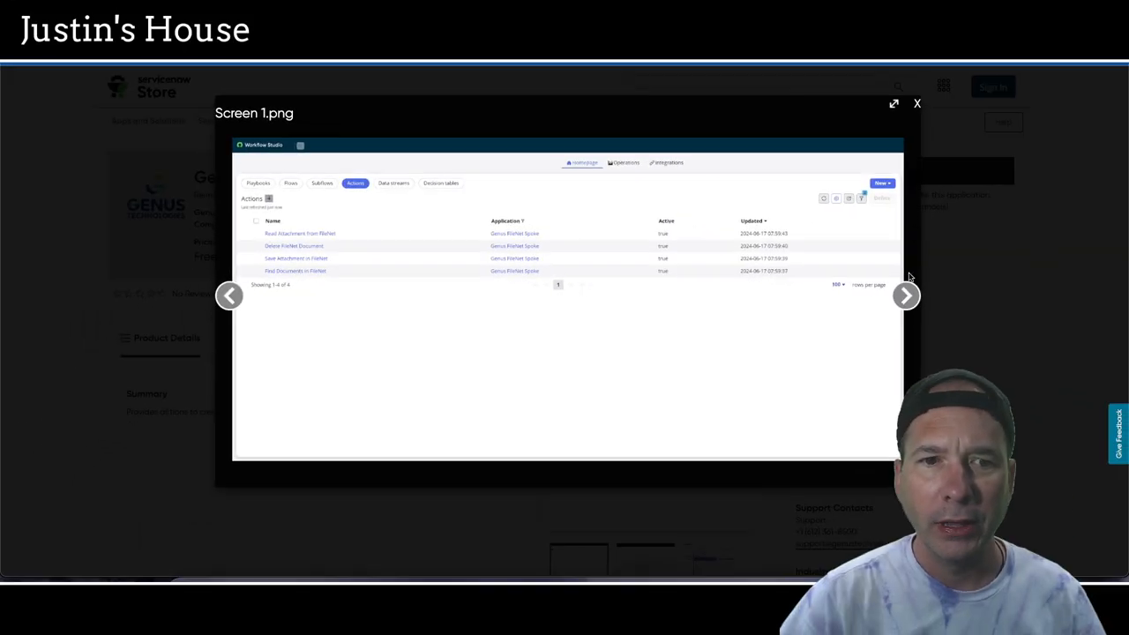
click(917, 104)
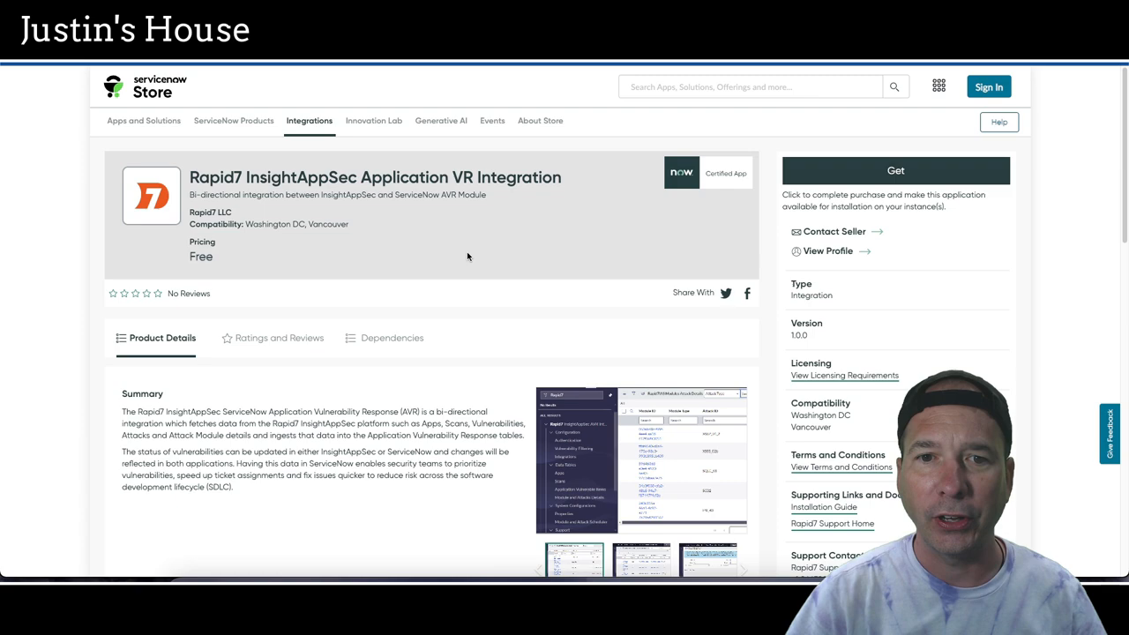
scroll(427, 265, down, 5)
scroll(419, 271, down, 3)
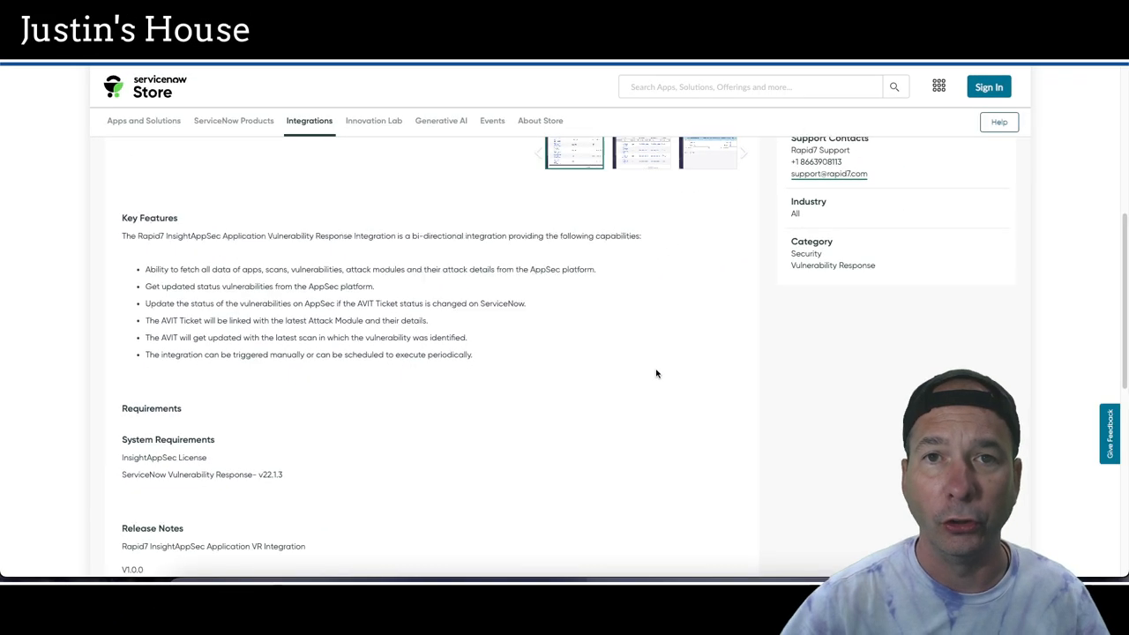
scroll(641, 365, up, 5)
click(641, 365)
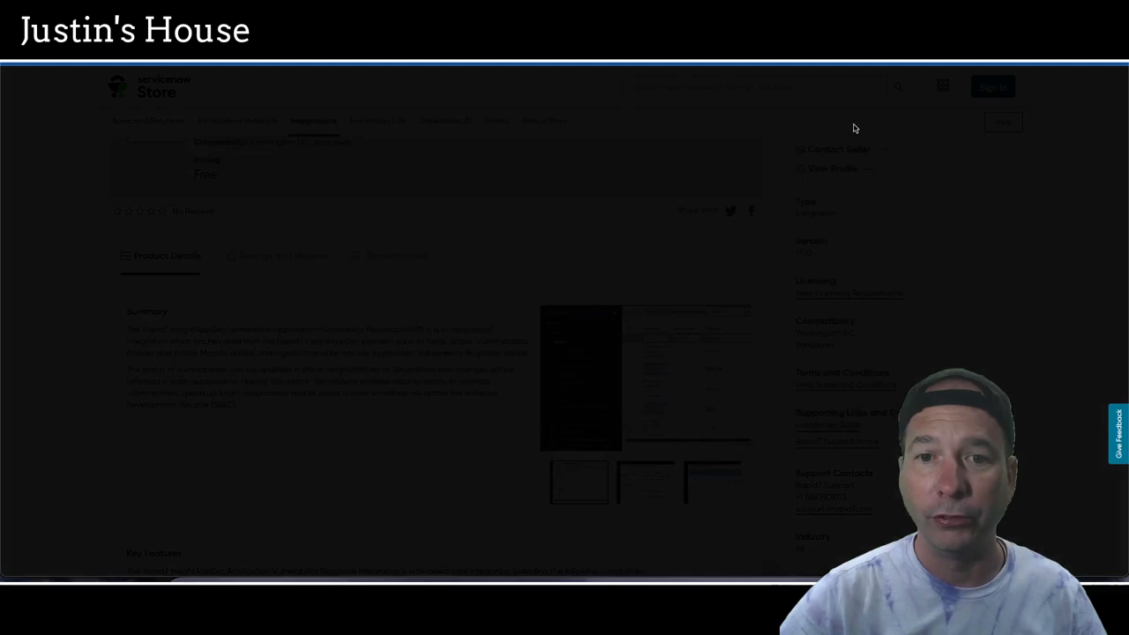
scroll(648, 196, up, 1)
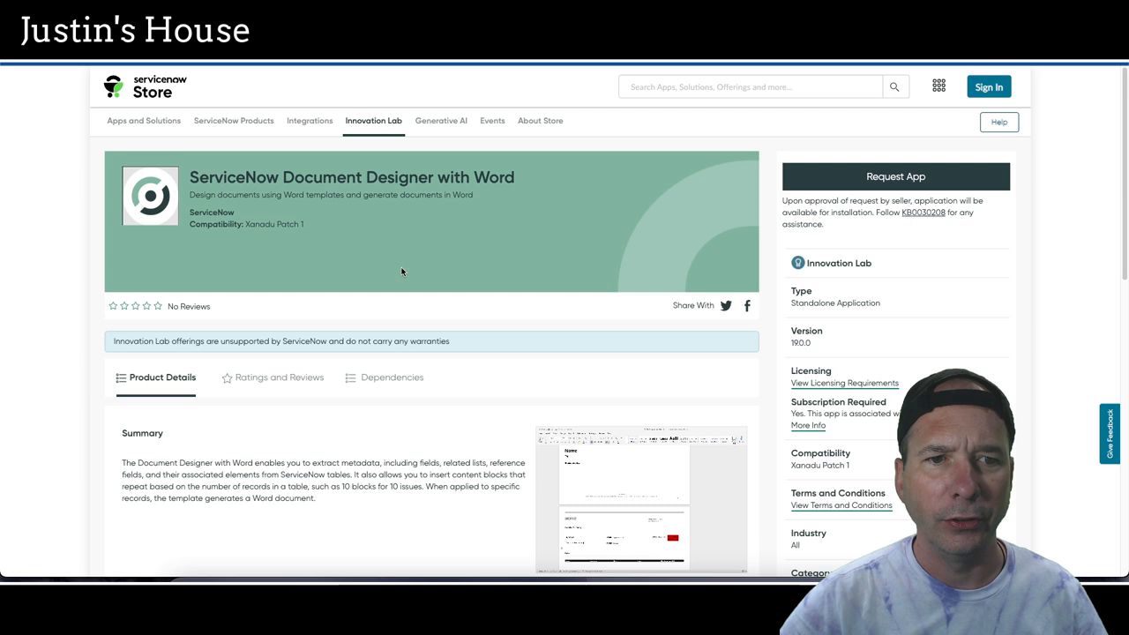
scroll(401, 275, down, 1)
scroll(401, 271, down, 1)
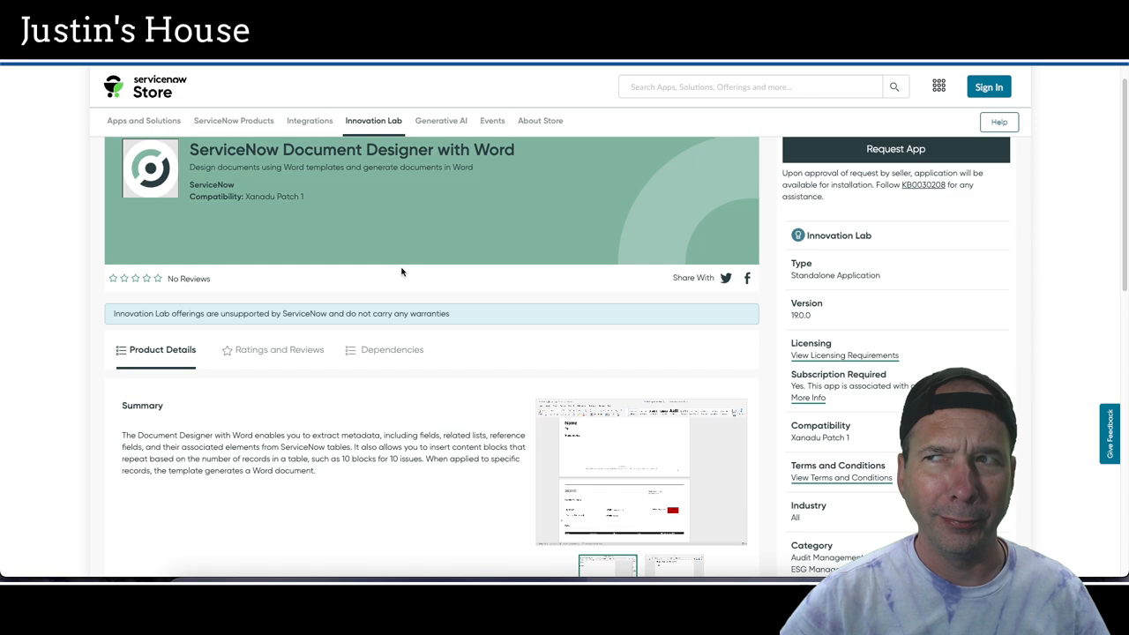
scroll(401, 271, down, 3)
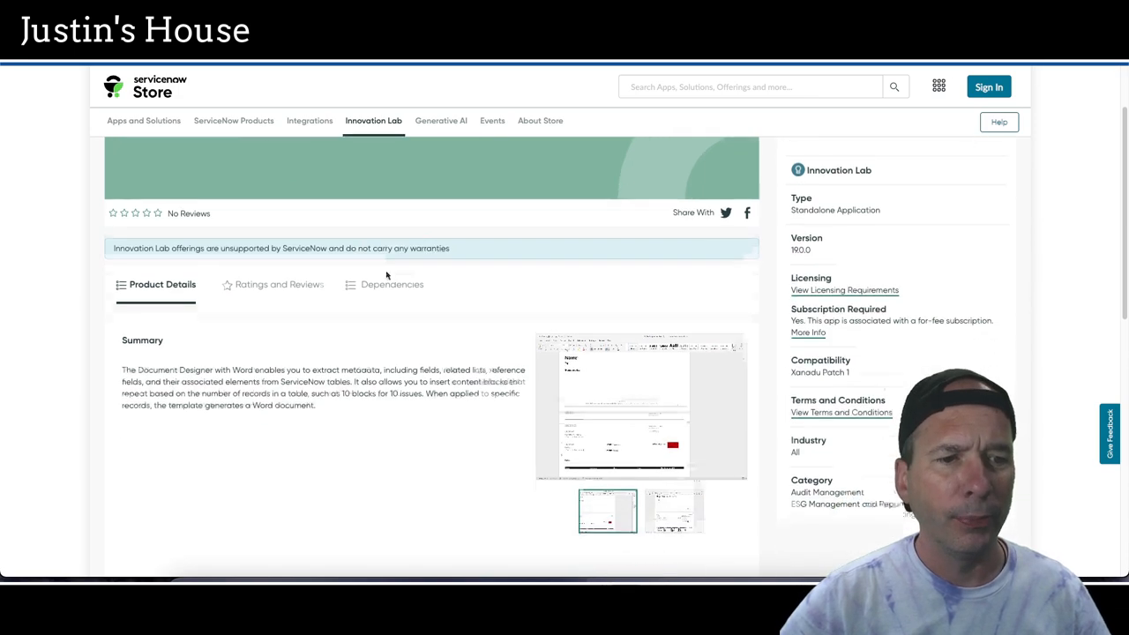
scroll(379, 278, down, 2)
scroll(365, 281, down, 3)
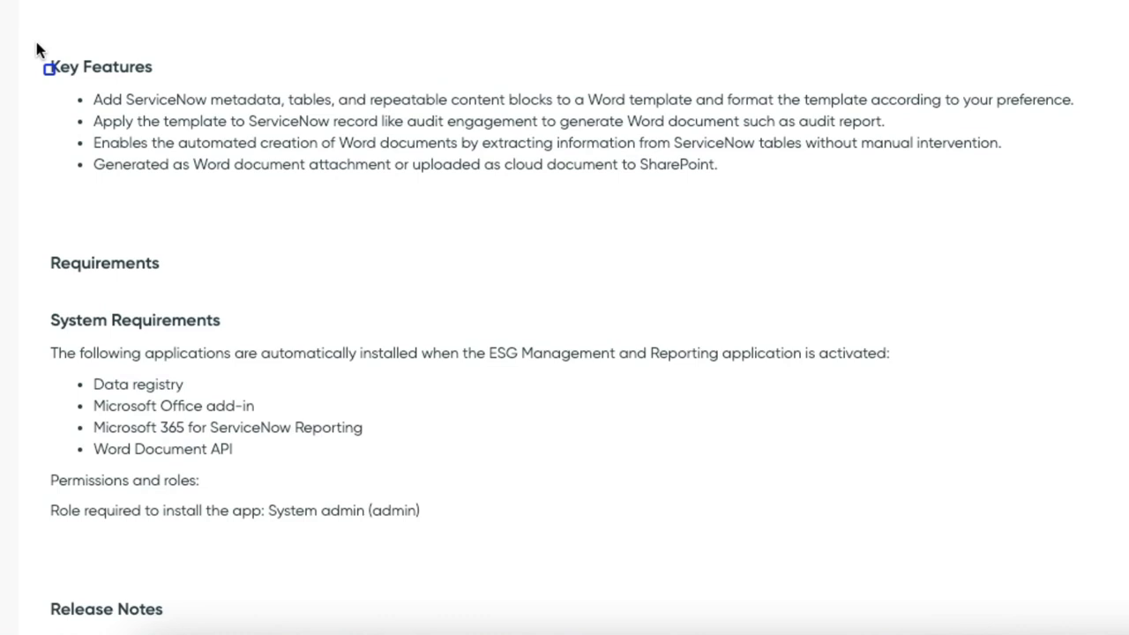
mouse_move(35, 42)
mouse_down()
mouse_move(664, 227)
mouse_move(1124, 196)
mouse_up()
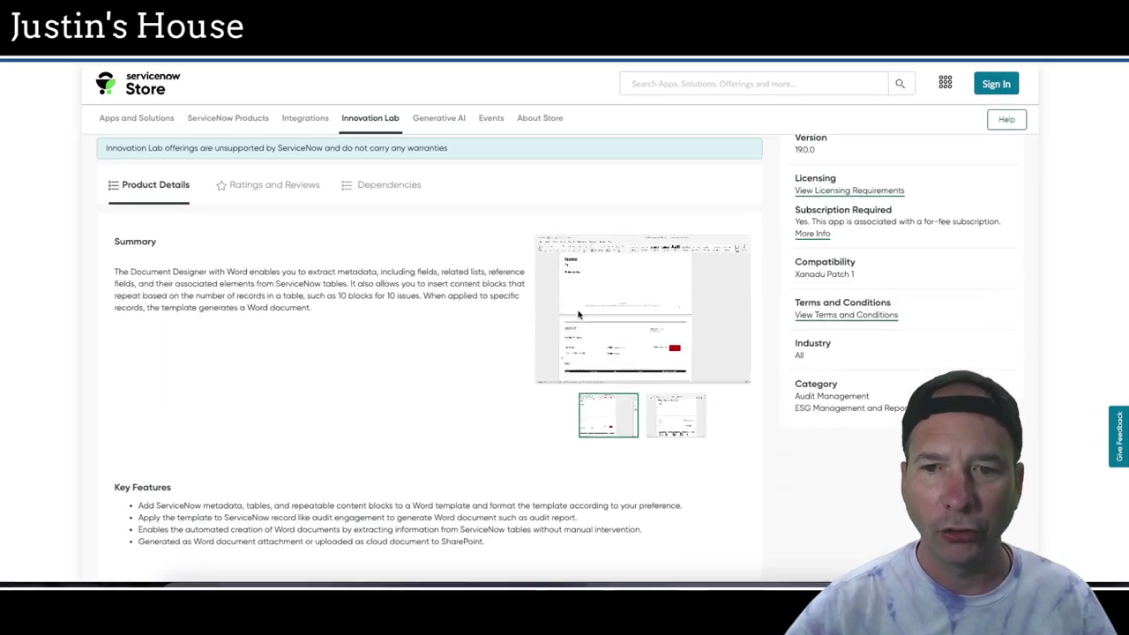
click(579, 312)
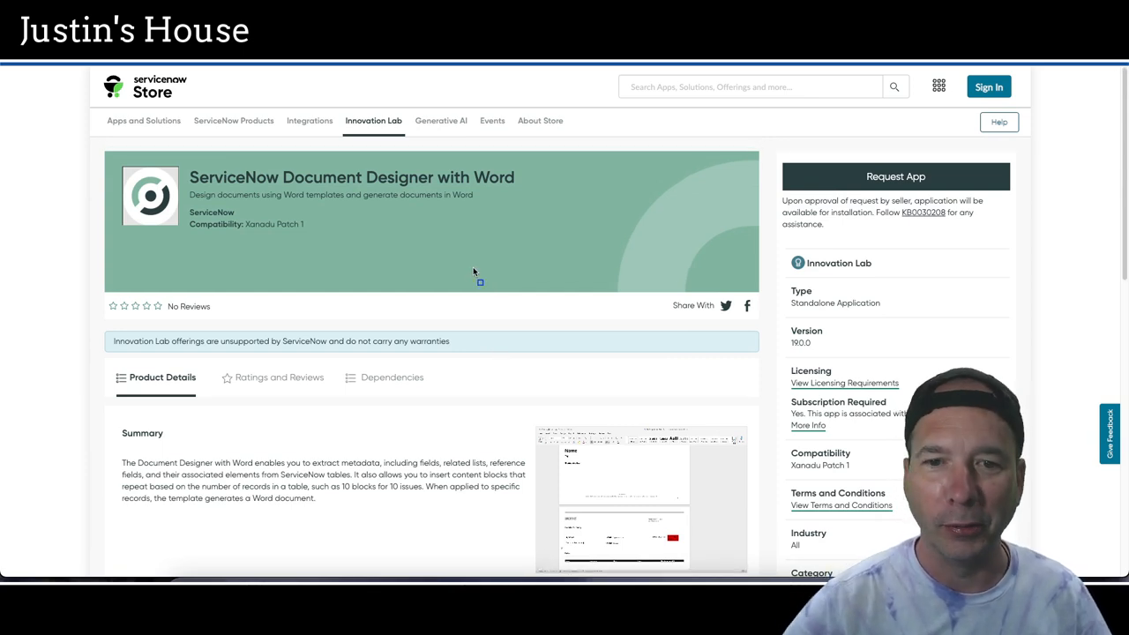
mouse_move(92, 321)
mouse_down()
mouse_move(237, 361)
mouse_move(470, 363)
mouse_up()
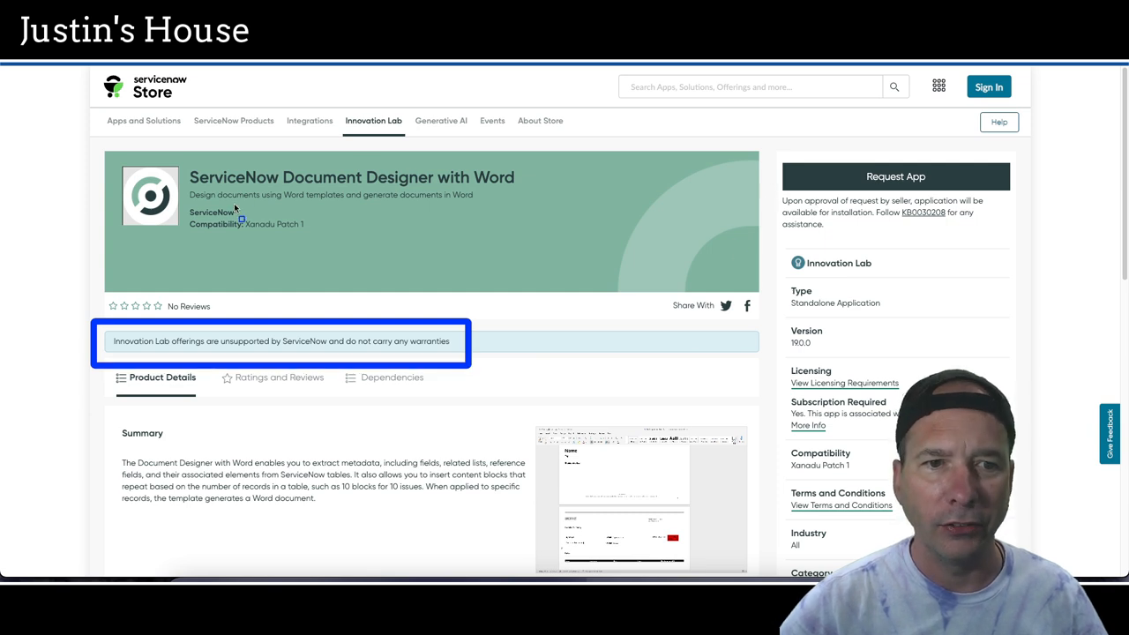
drag(292, 208, 713, 258)
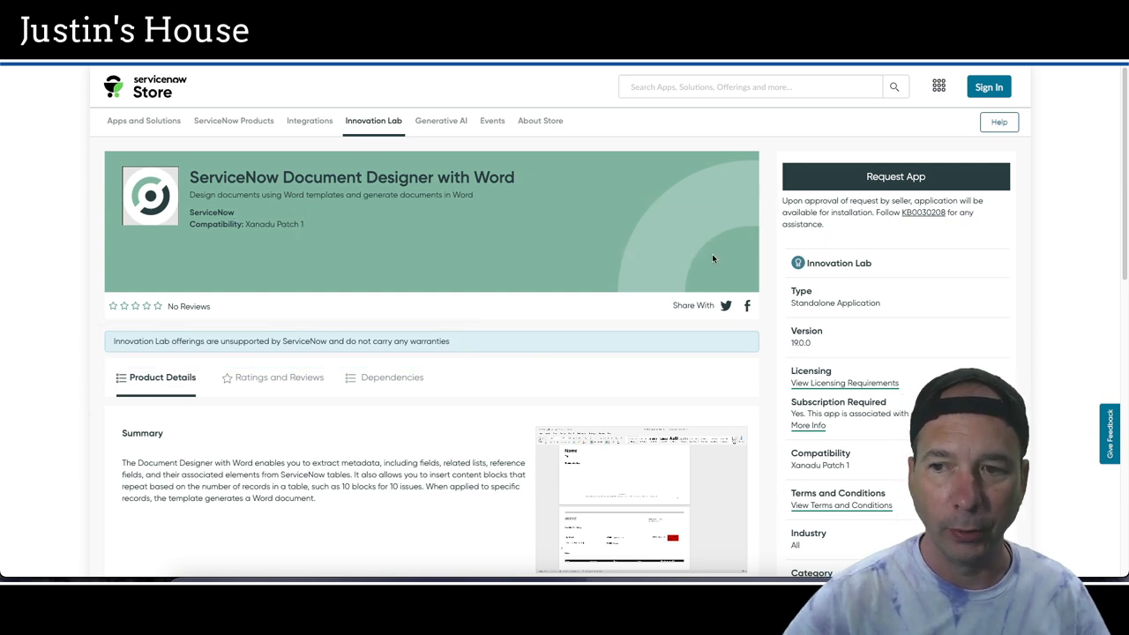
key(ctrl+Tab)
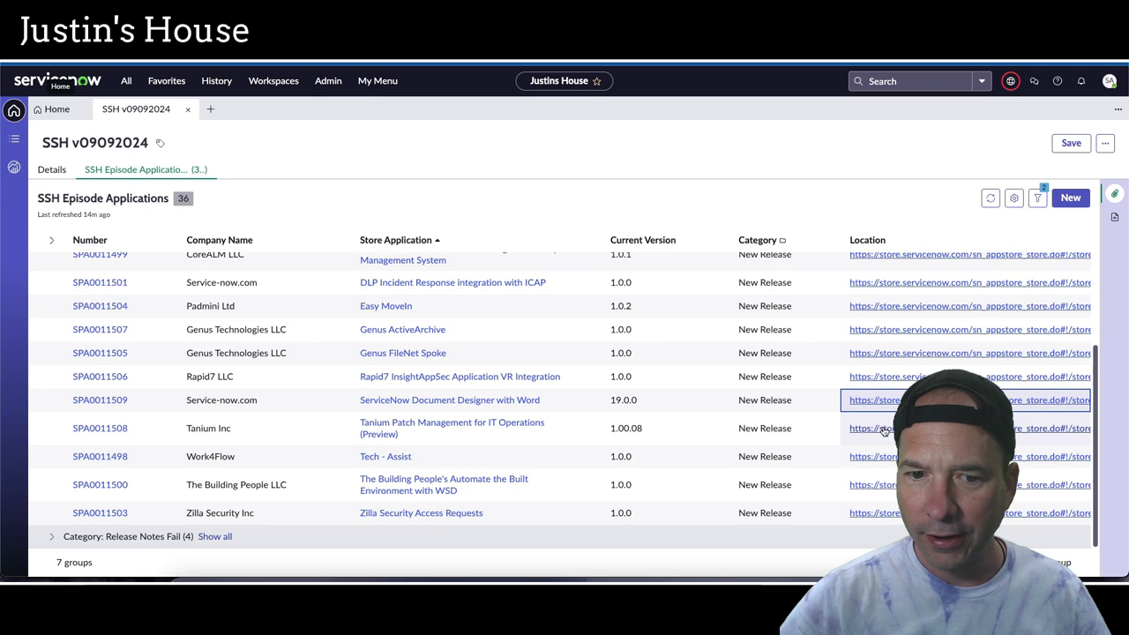
click(880, 400)
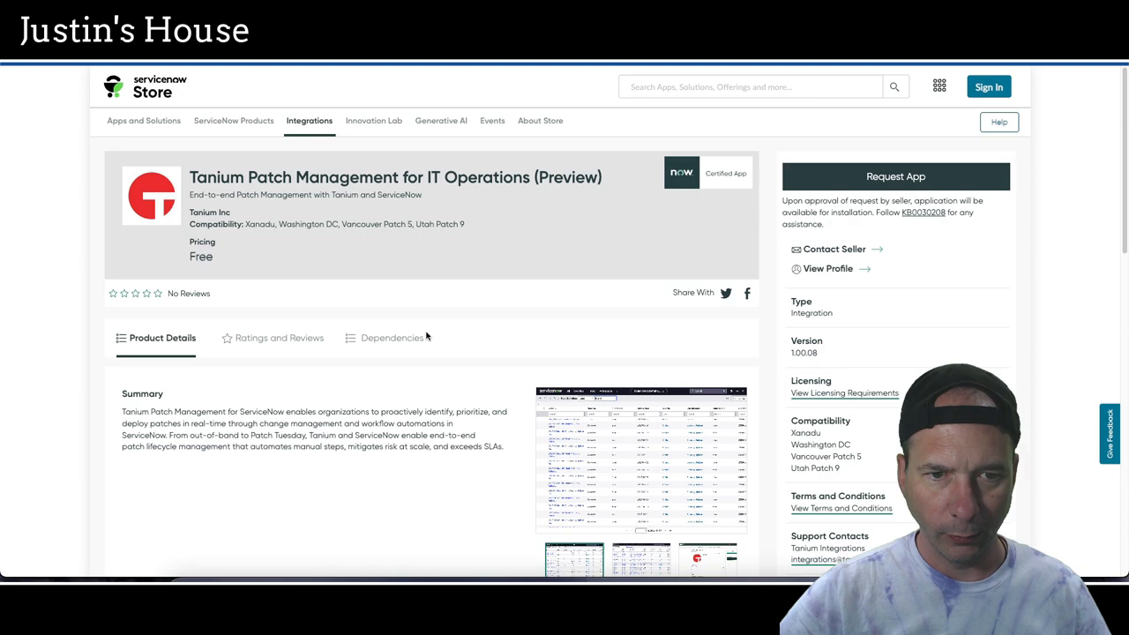
scroll(463, 325, down, 8)
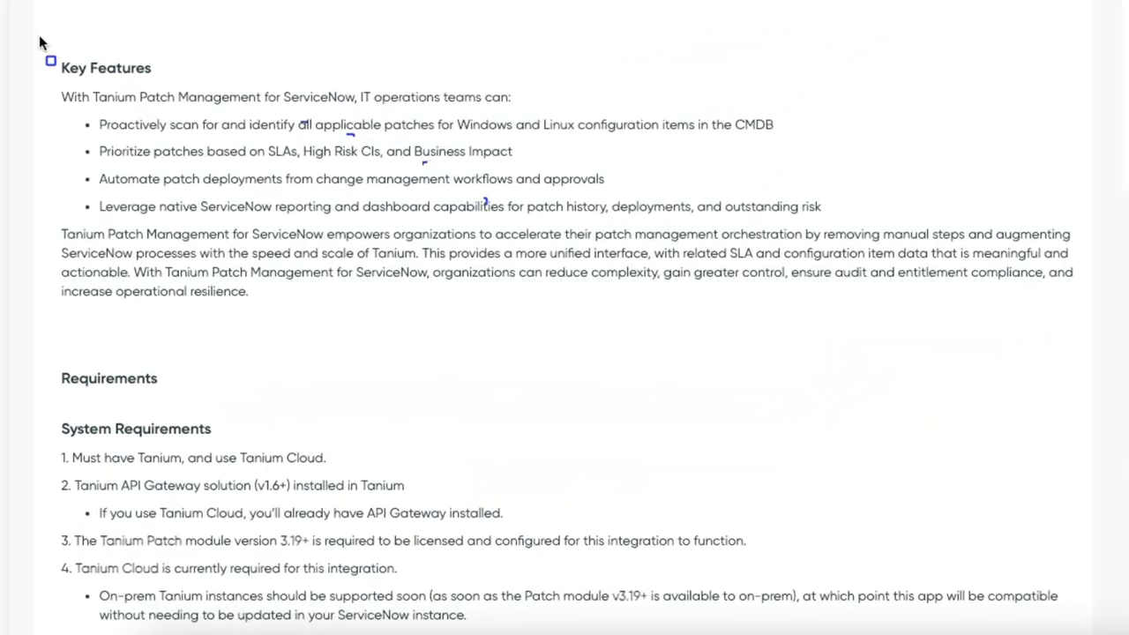
drag(36, 40, 1102, 333)
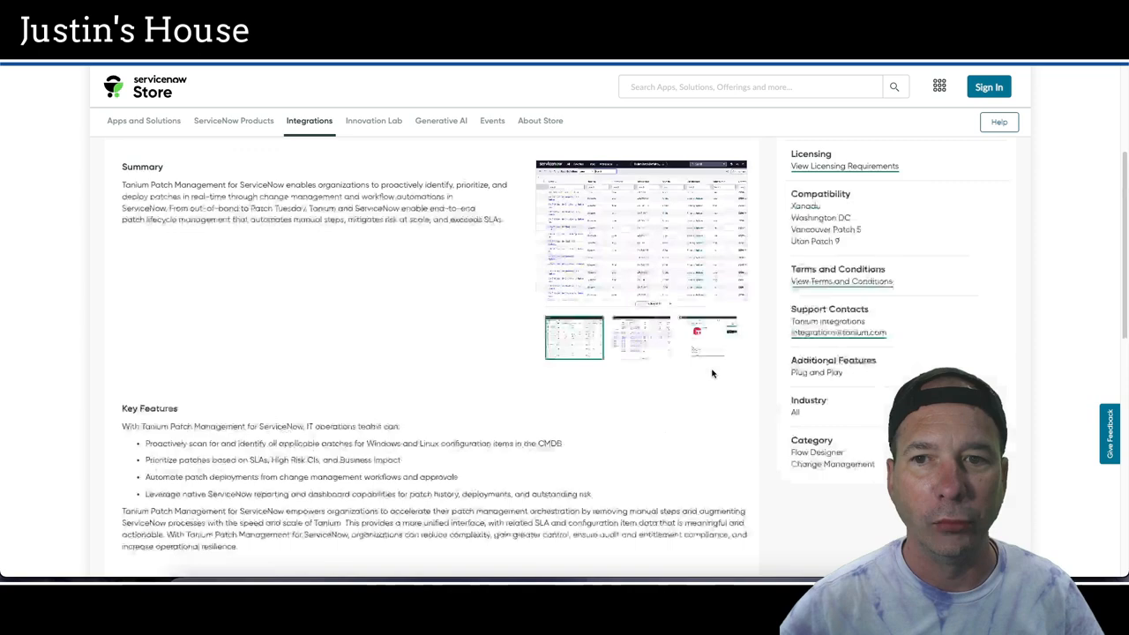
click(641, 229)
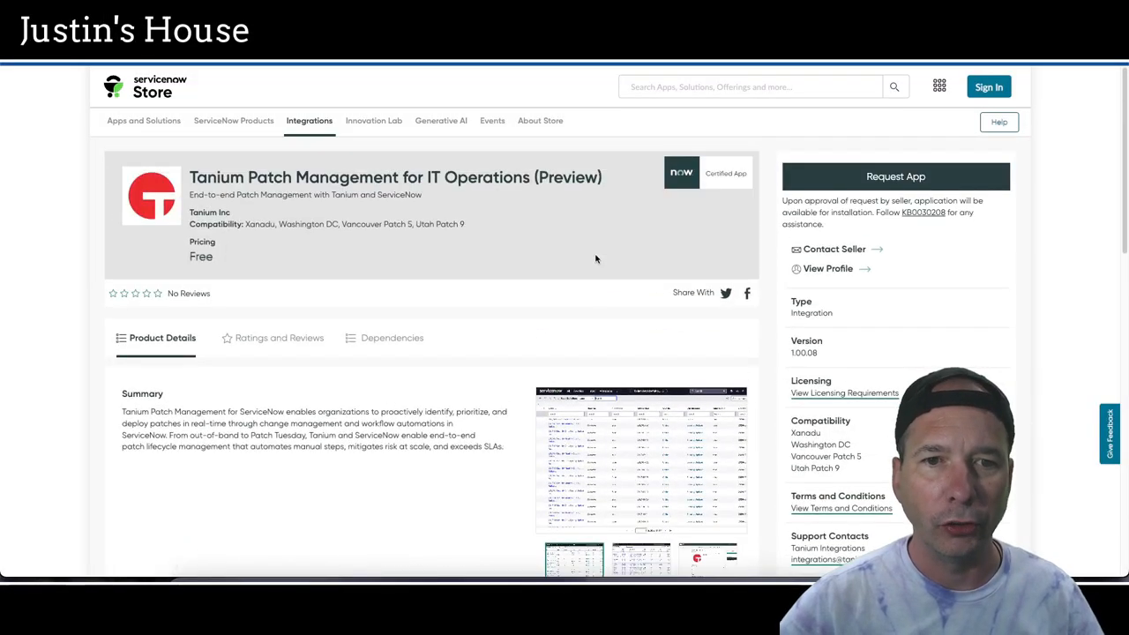
key(alt+Tab)
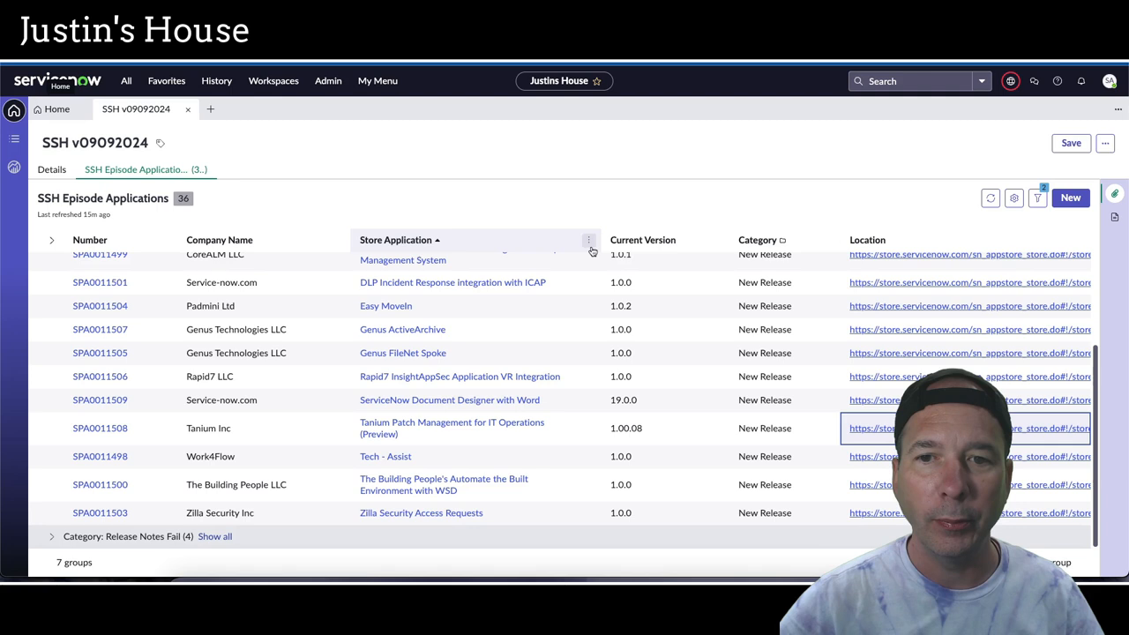
click(864, 456)
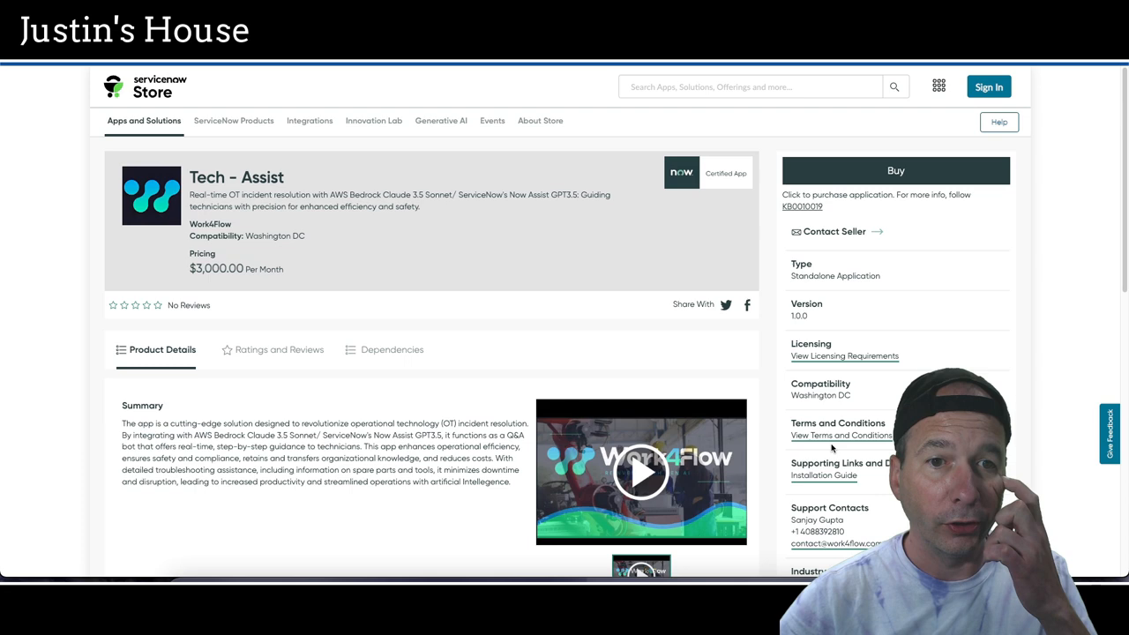
scroll(402, 357, down, 8)
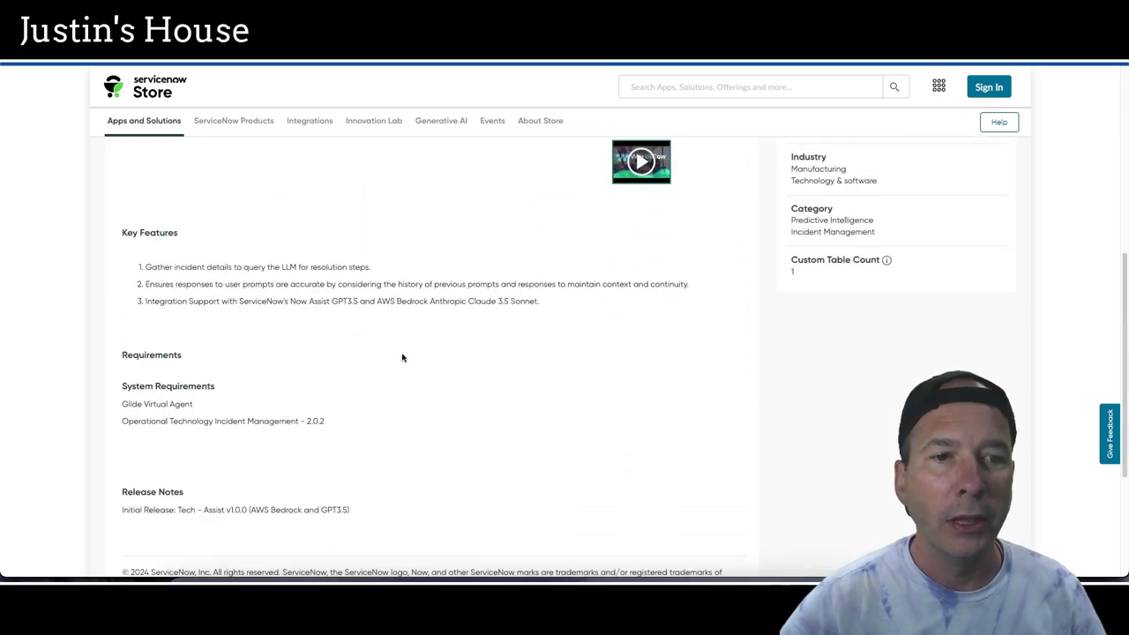
mouse_move(115, 258)
mouse_down()
mouse_move(278, 304)
mouse_move(700, 328)
mouse_up()
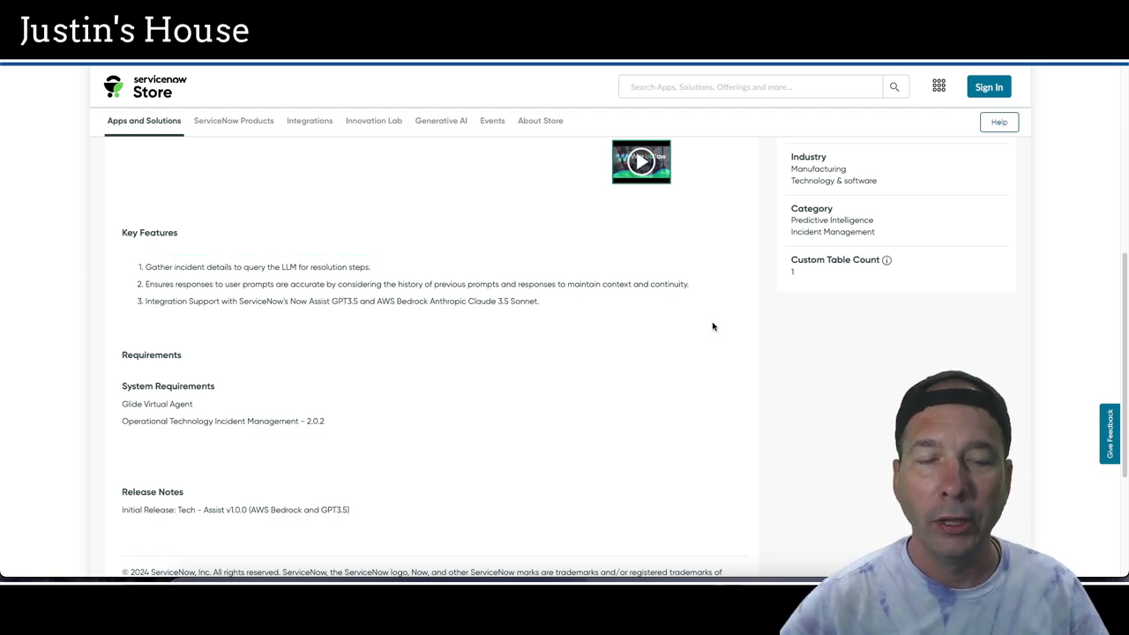
scroll(715, 335, up, 5)
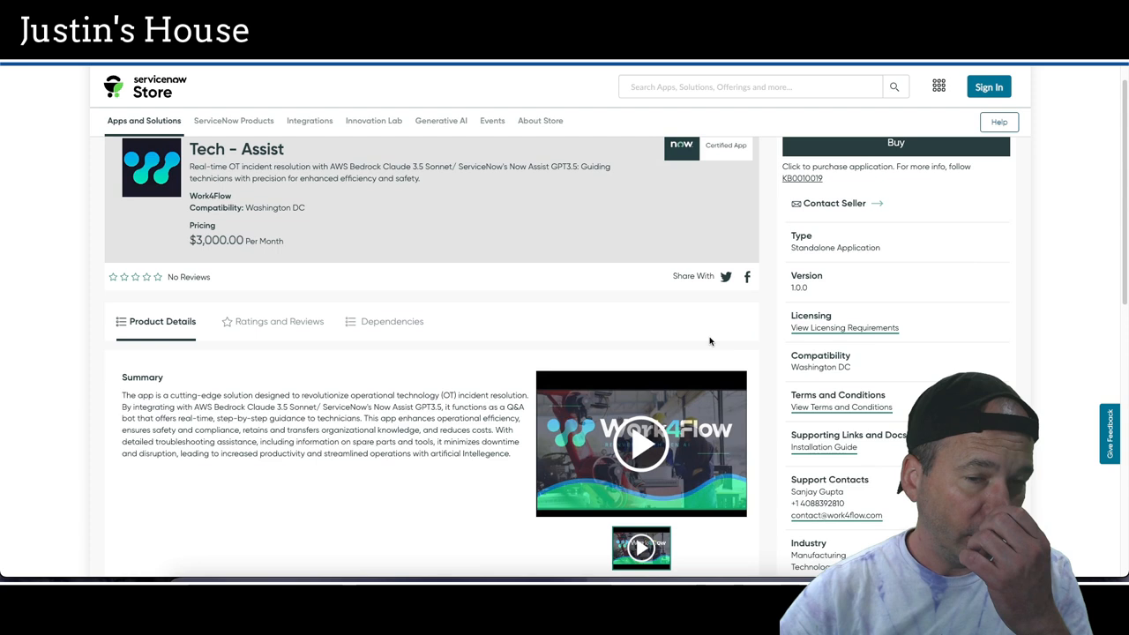
scroll(710, 342, up, 1)
scroll(618, 445, up, 1)
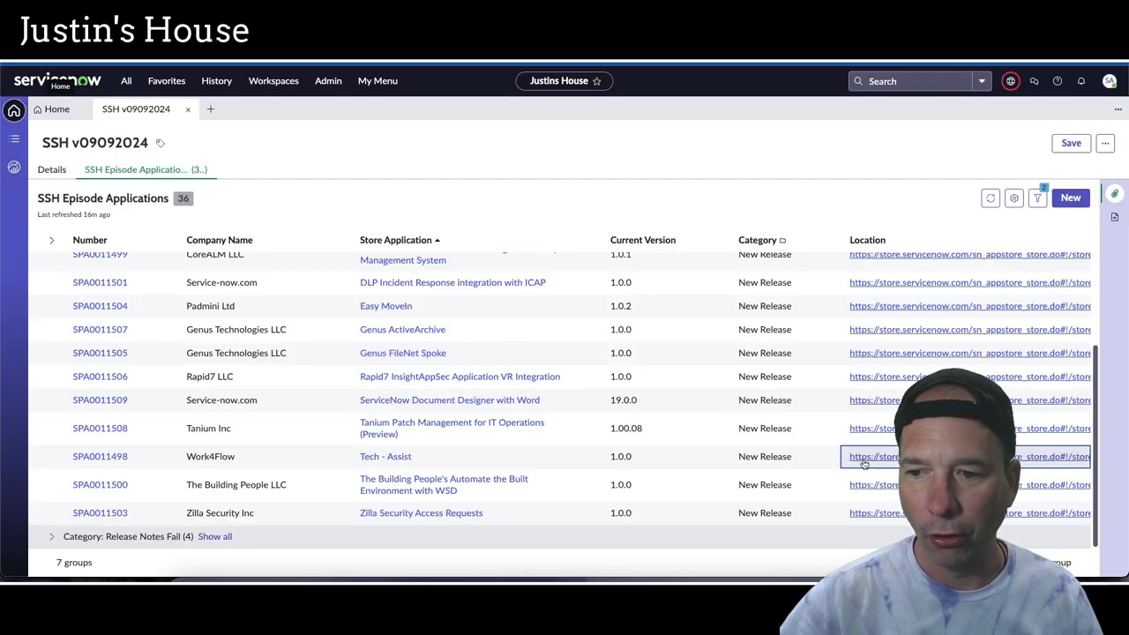
click(873, 487)
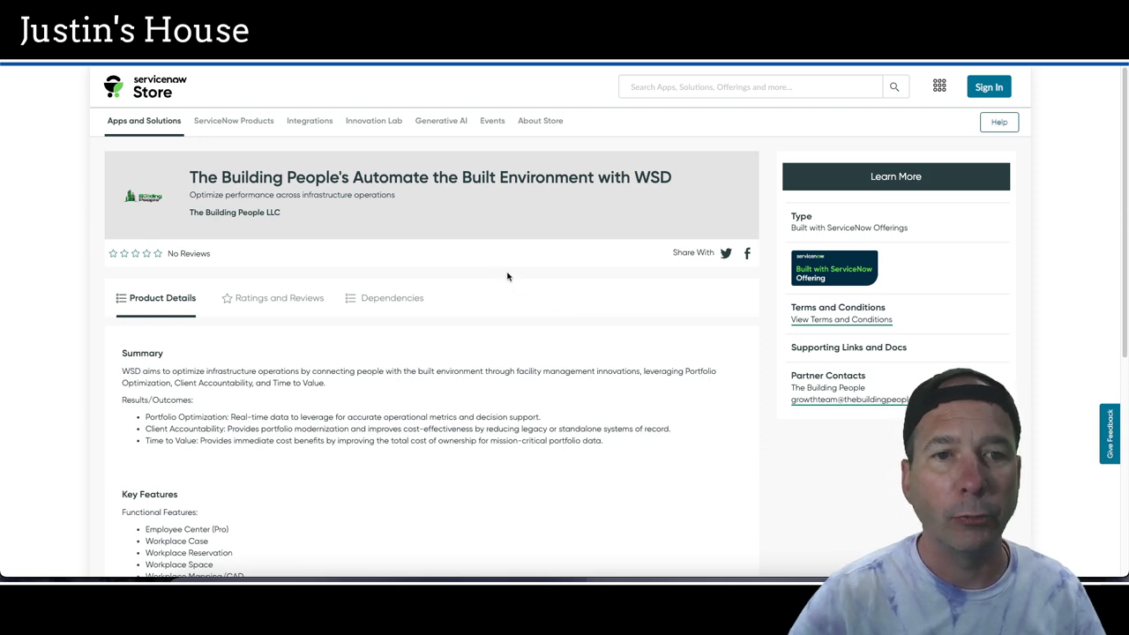
scroll(491, 274, down, 5)
scroll(481, 265, down, 3)
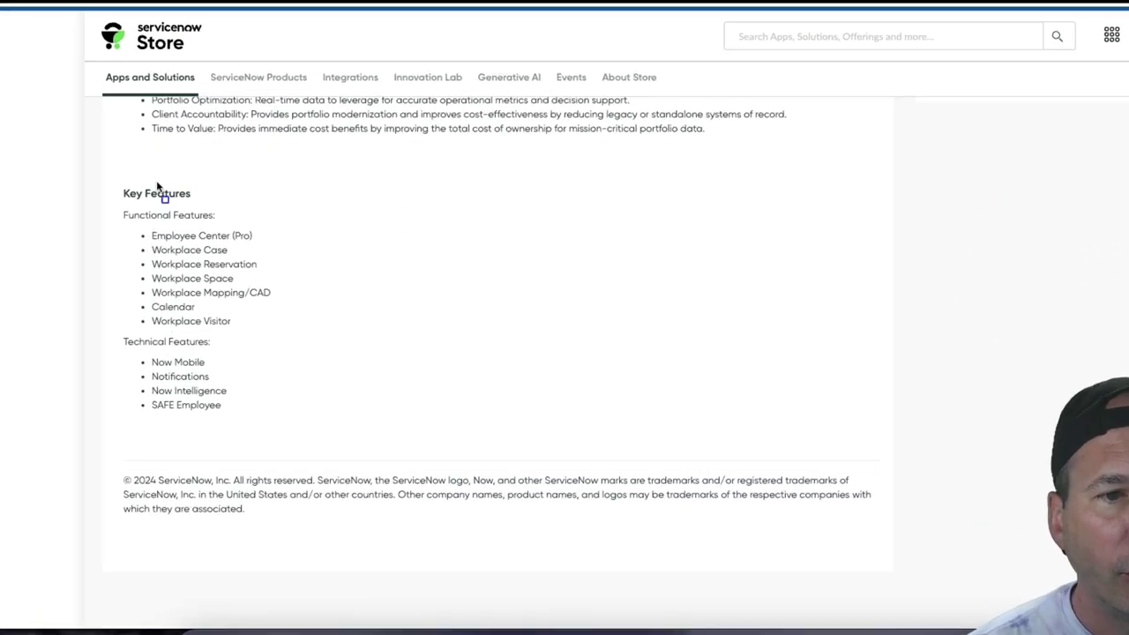
drag(109, 204, 257, 402)
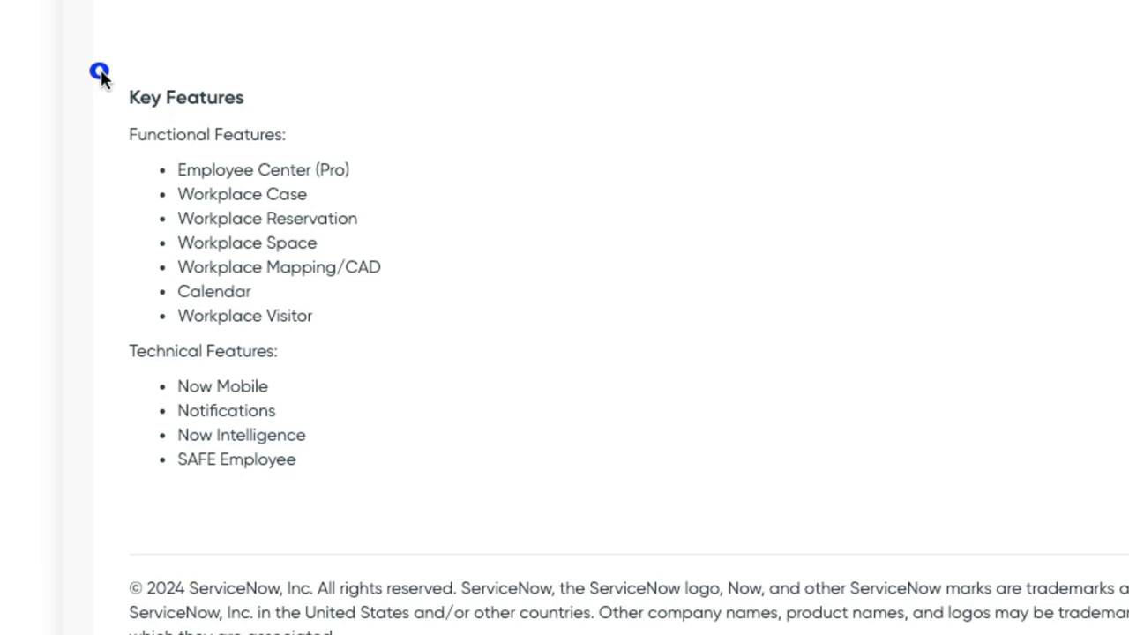
drag(488, 482, 423, 525)
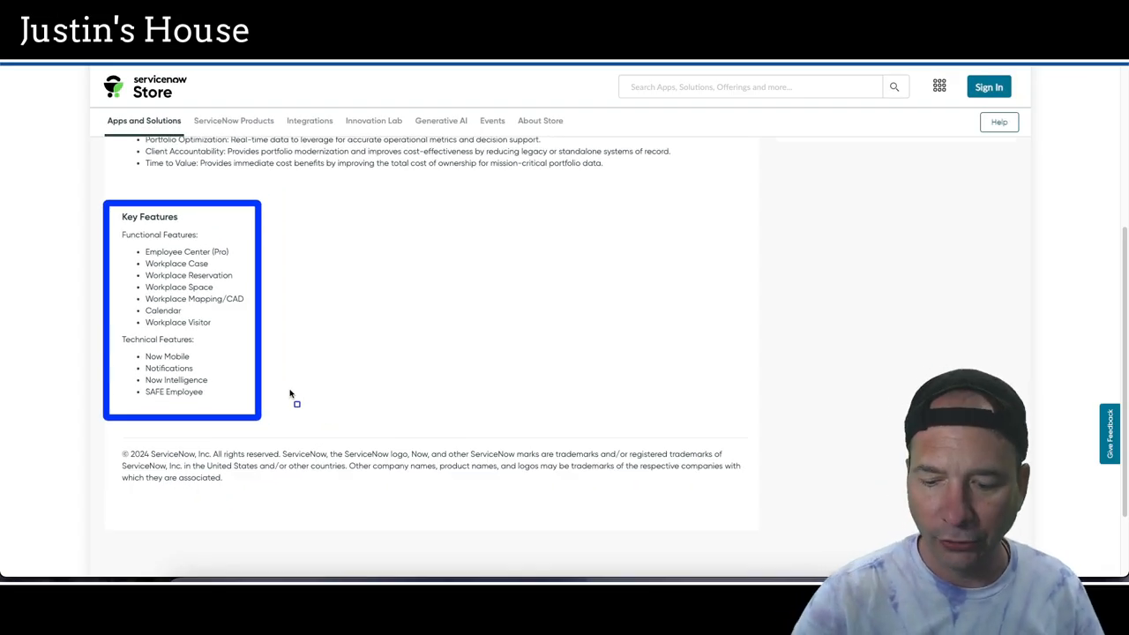
mouse_move(337, 238)
mouse_down()
mouse_move(254, 264)
mouse_move(249, 251)
mouse_up()
drag(360, 362, 249, 379)
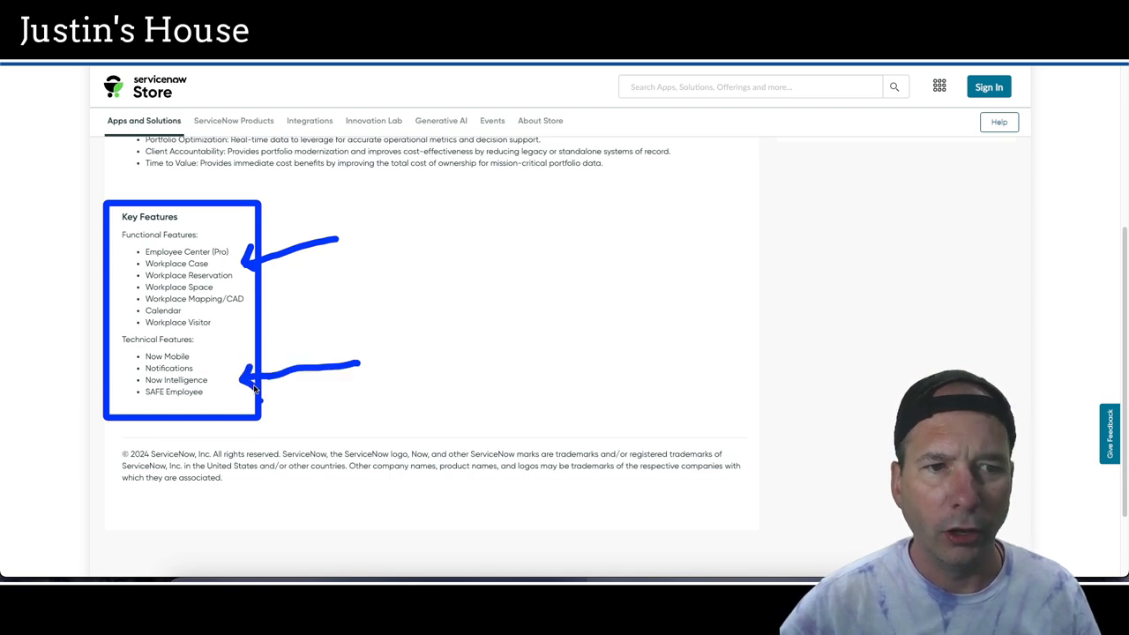
key(Escape)
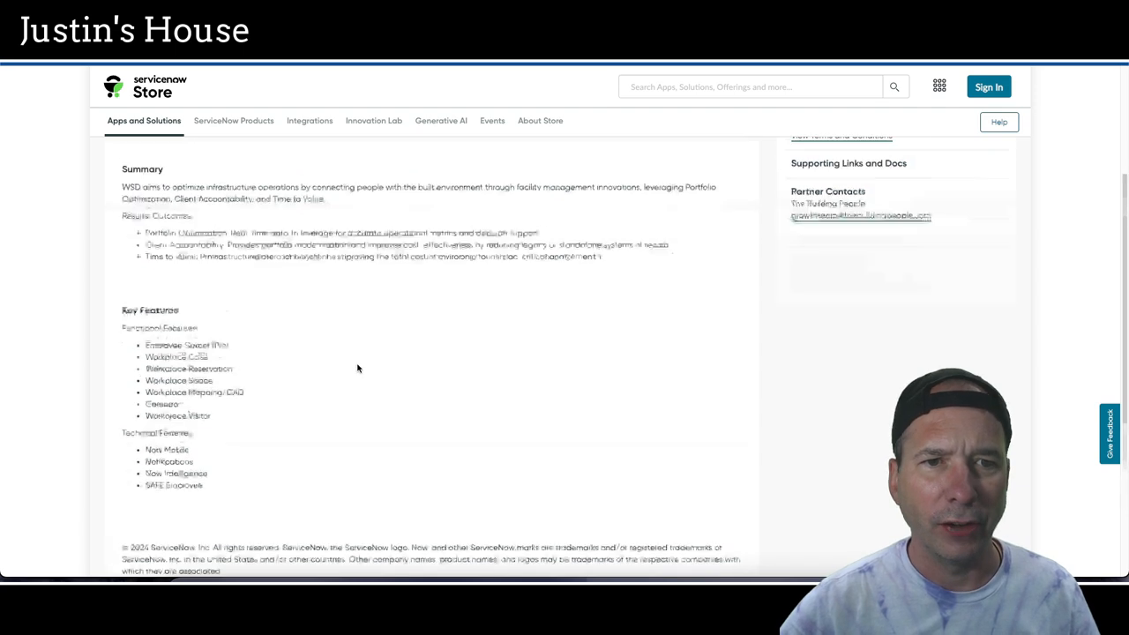
scroll(324, 365, up, 8)
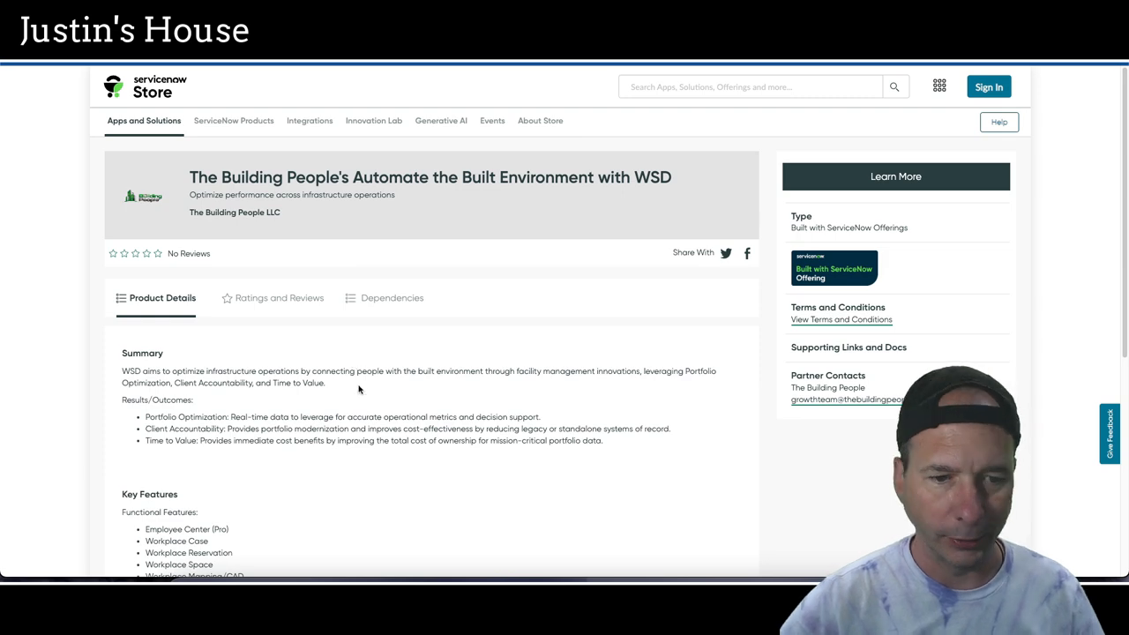
key(ctrl+w)
click(970, 512)
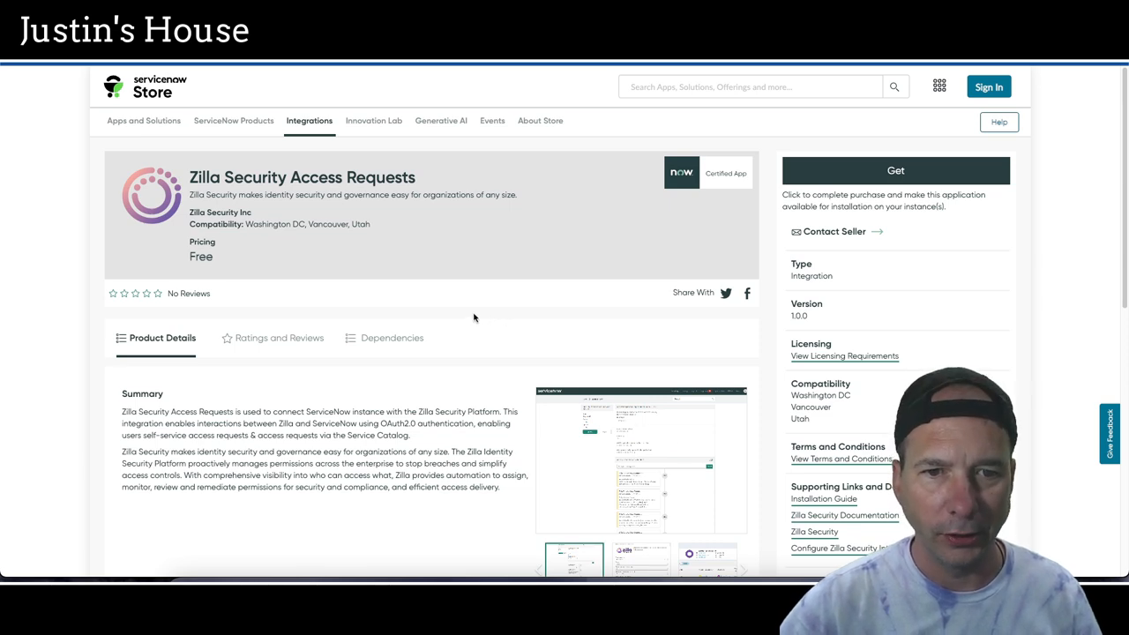
scroll(428, 275, down, 3)
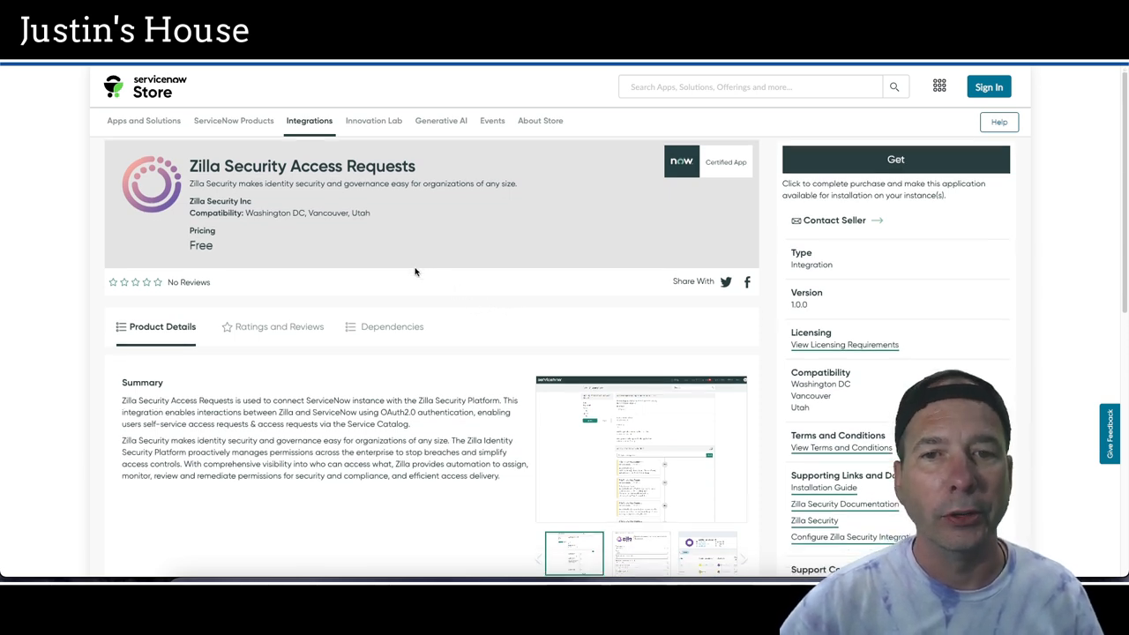
scroll(428, 276, down, 5)
scroll(415, 271, down, 3)
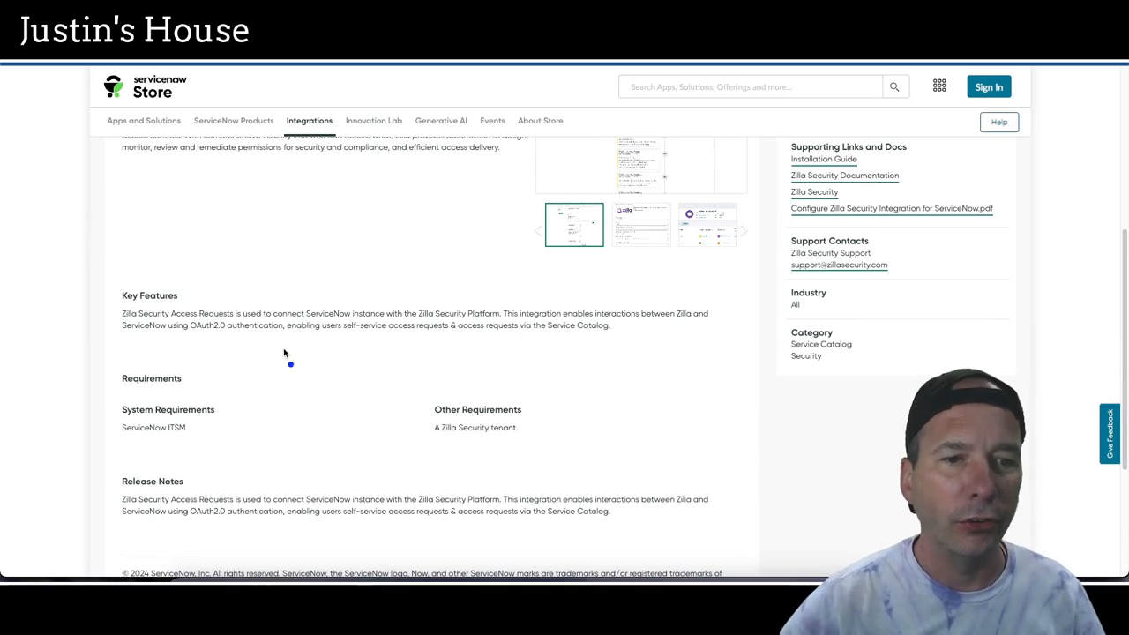
mouse_move(108, 280)
mouse_down()
mouse_move(291, 344)
mouse_move(526, 386)
mouse_up()
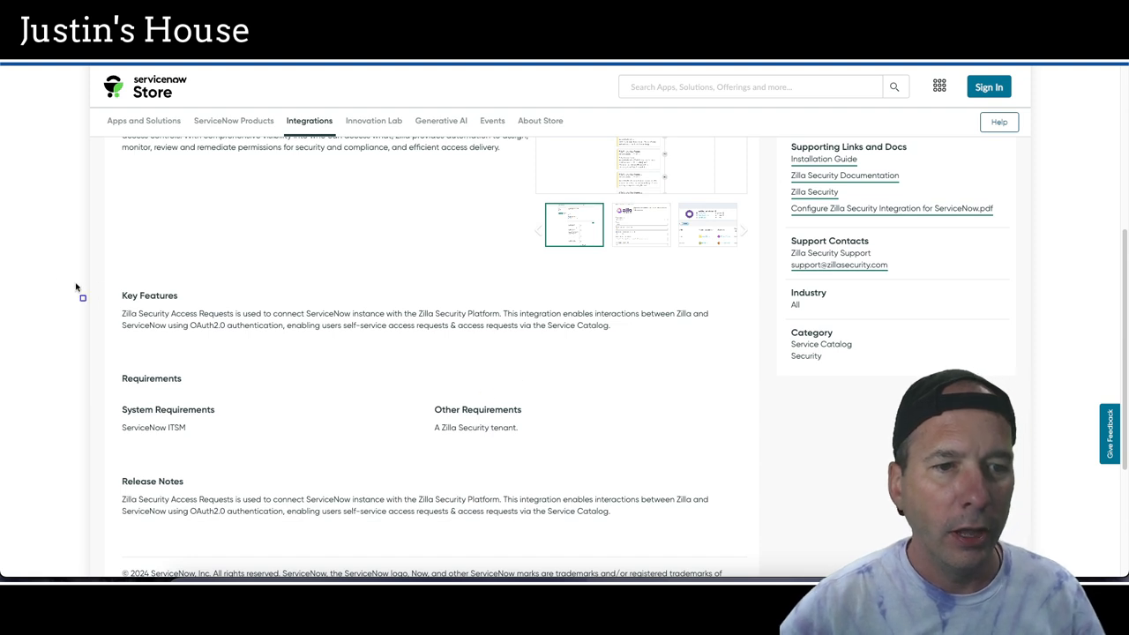
mouse_move(109, 281)
mouse_down()
mouse_move(431, 356)
mouse_move(730, 356)
mouse_move(717, 354)
mouse_up()
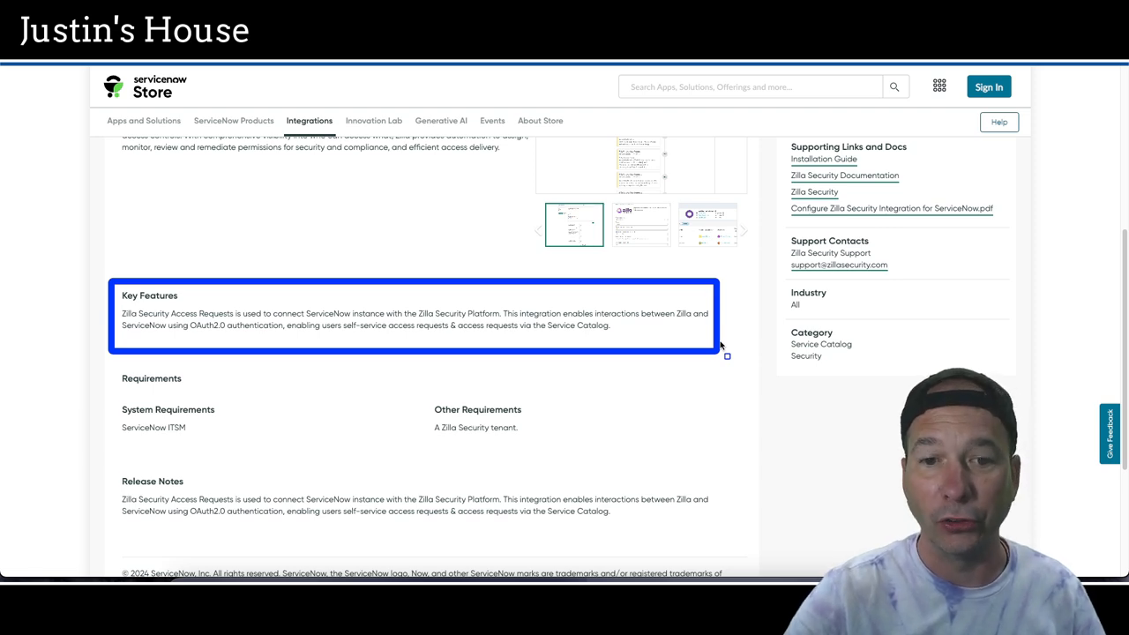
key(Escape)
scroll(710, 359, up, 1)
scroll(710, 359, up, 1)
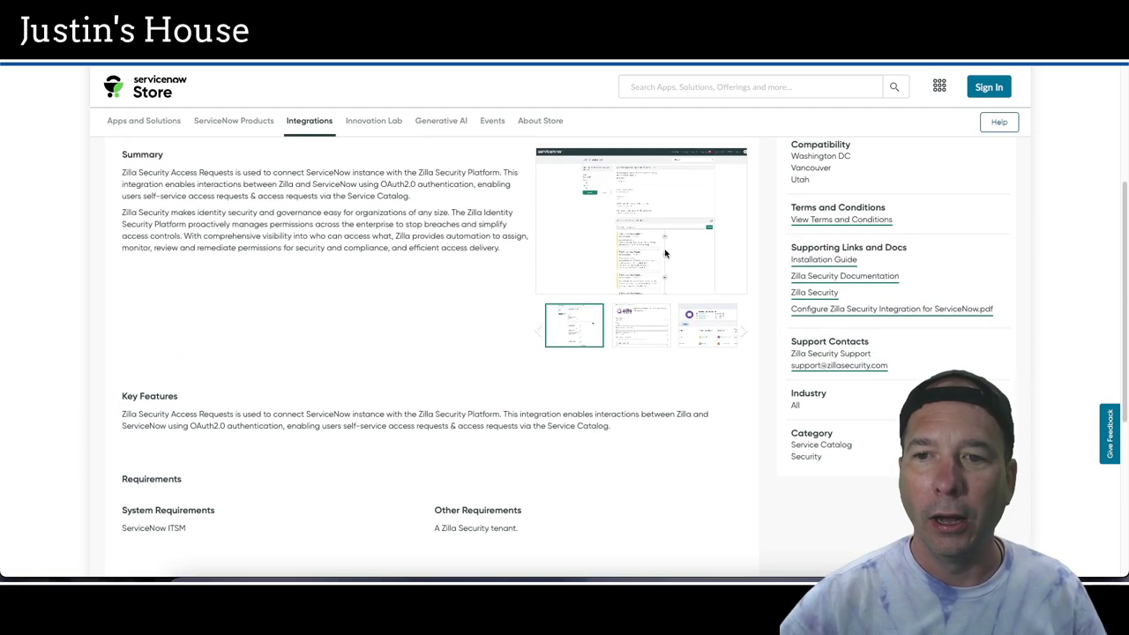
Browse the Zilla Security Access Requests screenshots enlarged, then close the viewer.
click(617, 225)
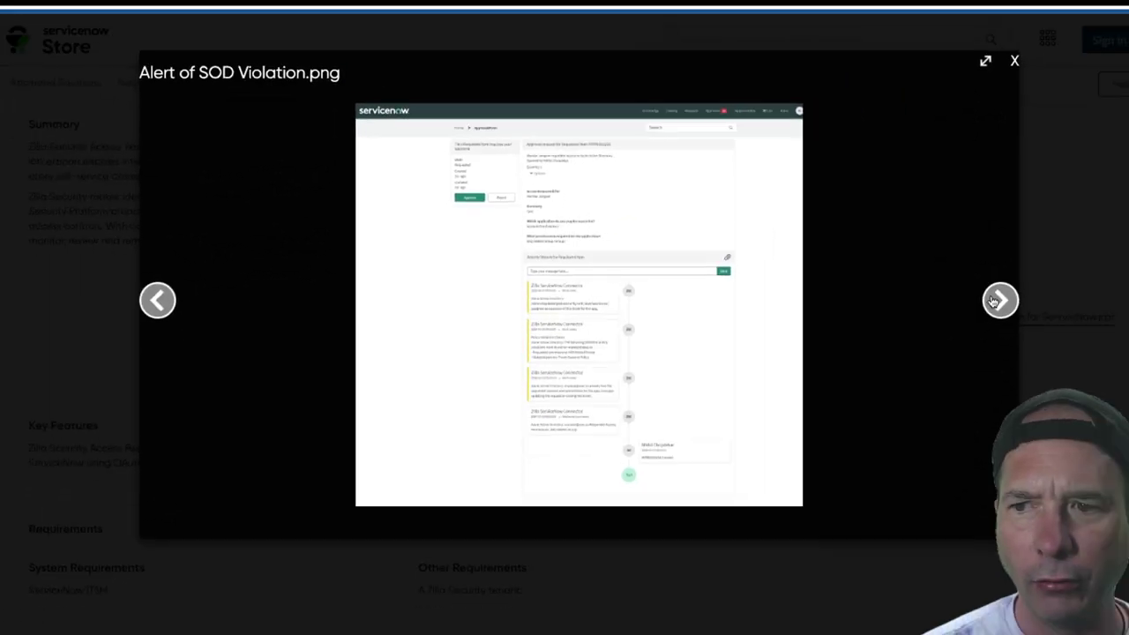
click(994, 300)
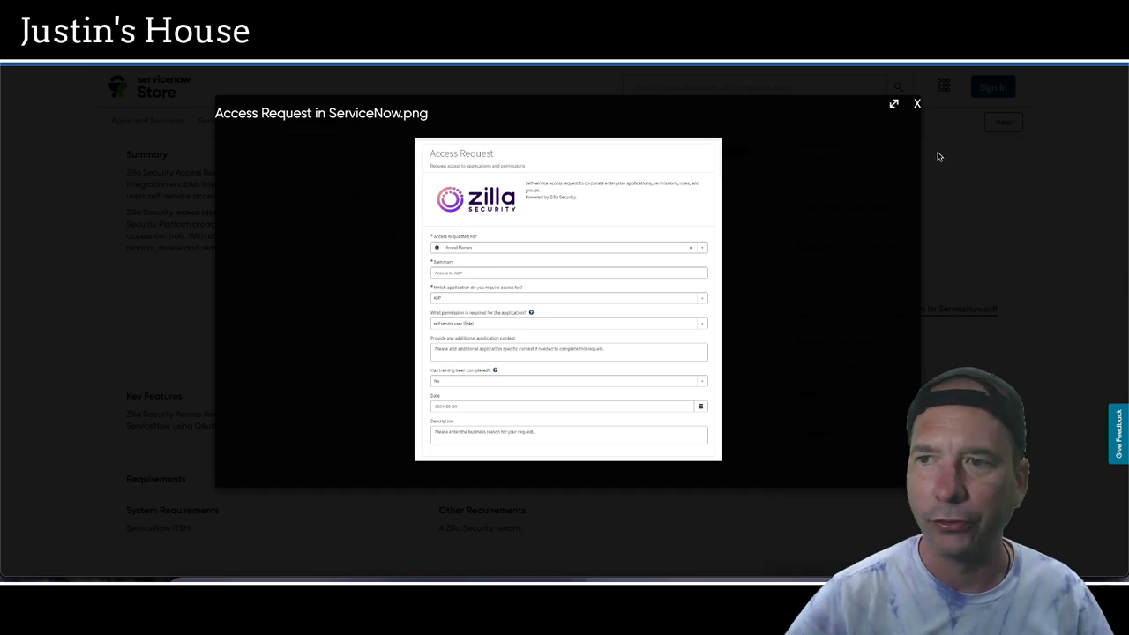
click(915, 104)
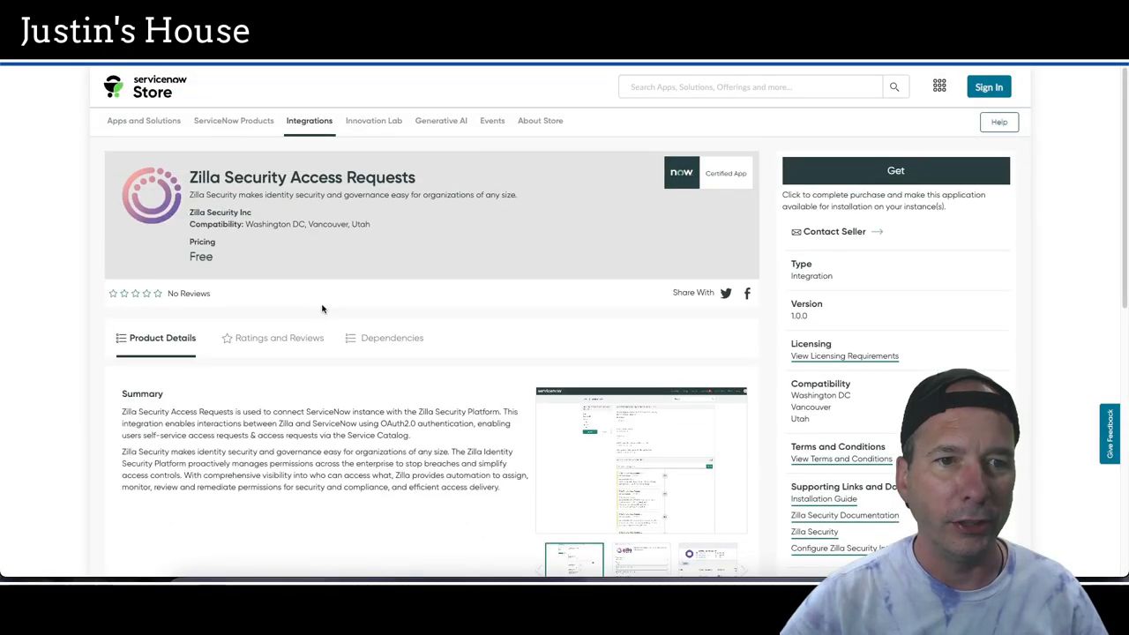
Back on the episode list, collapse New Release, expand Highlight and open AppViewX's Store page.
key(ctrl+w)
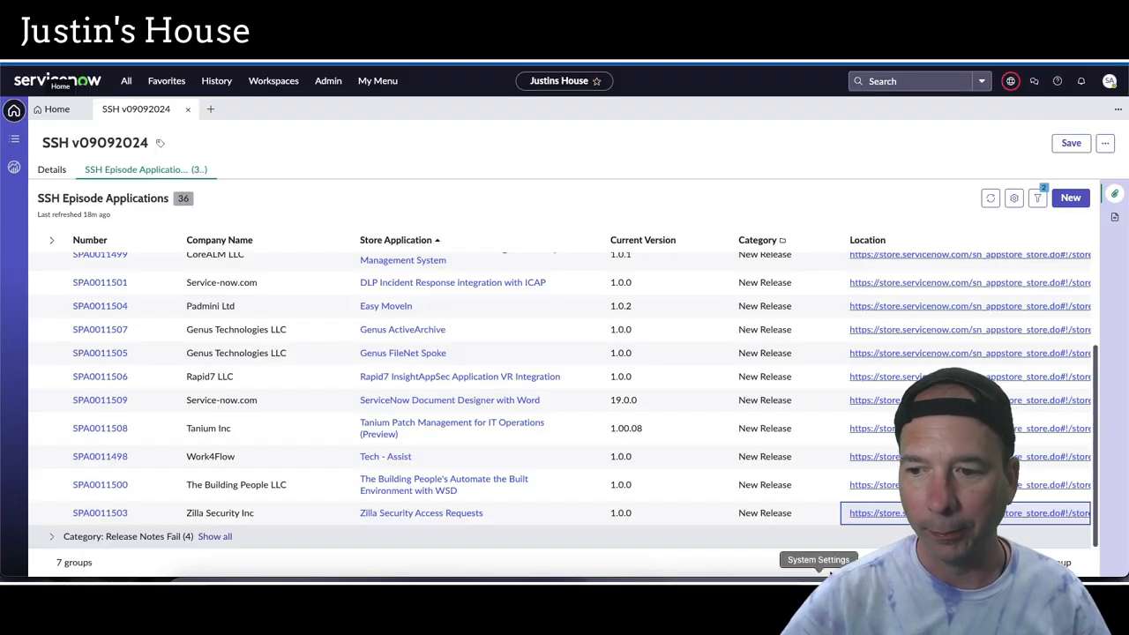
scroll(449, 467, up, 5)
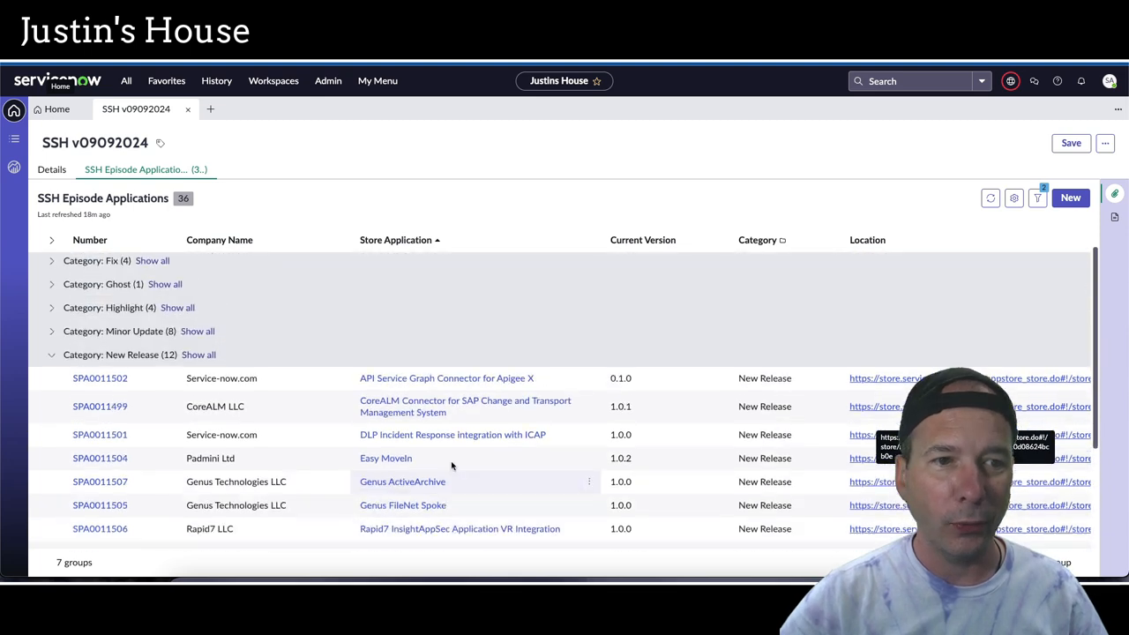
click(52, 381)
click(51, 334)
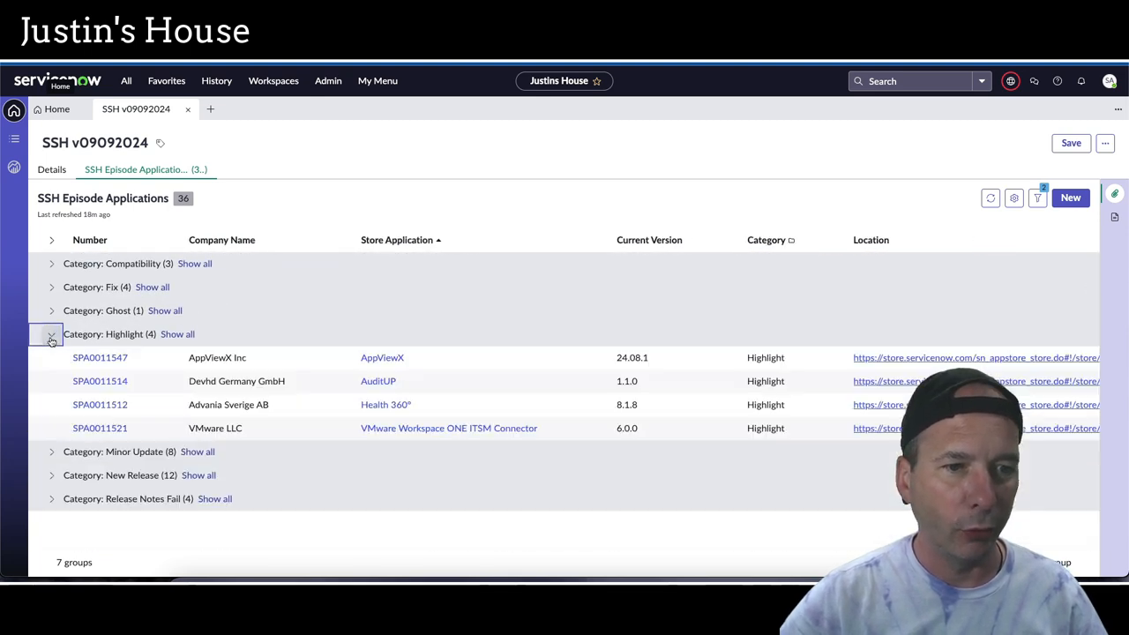
click(882, 404)
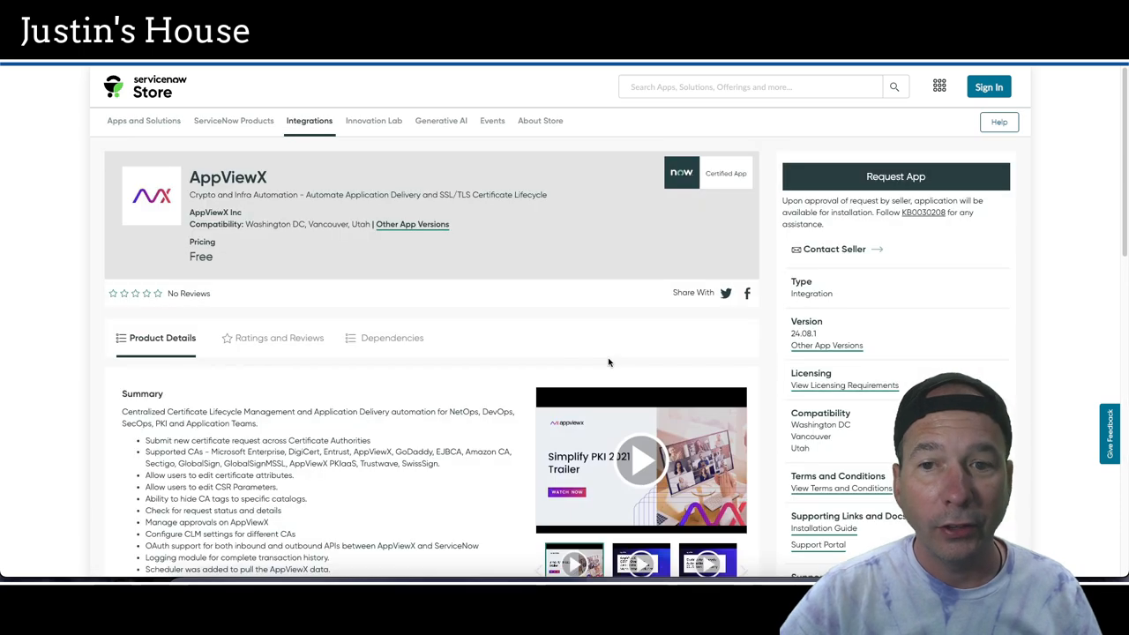
Review AppViewX's 24.08.1 release notes in its version history.
click(813, 351)
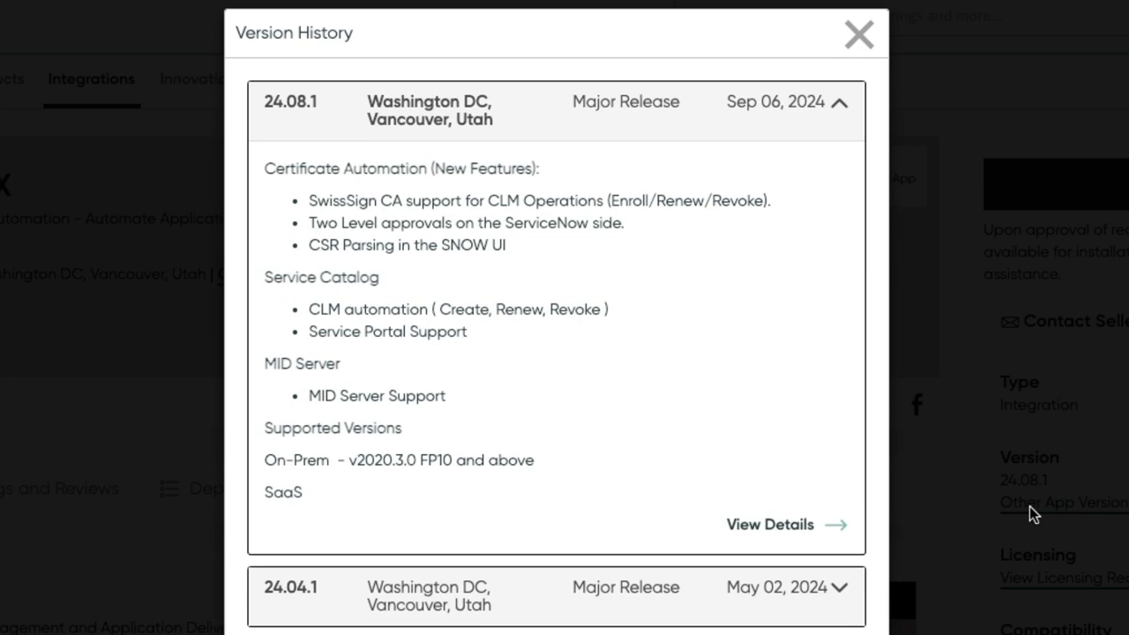
mouse_move(785, 524)
drag(251, 163, 837, 520)
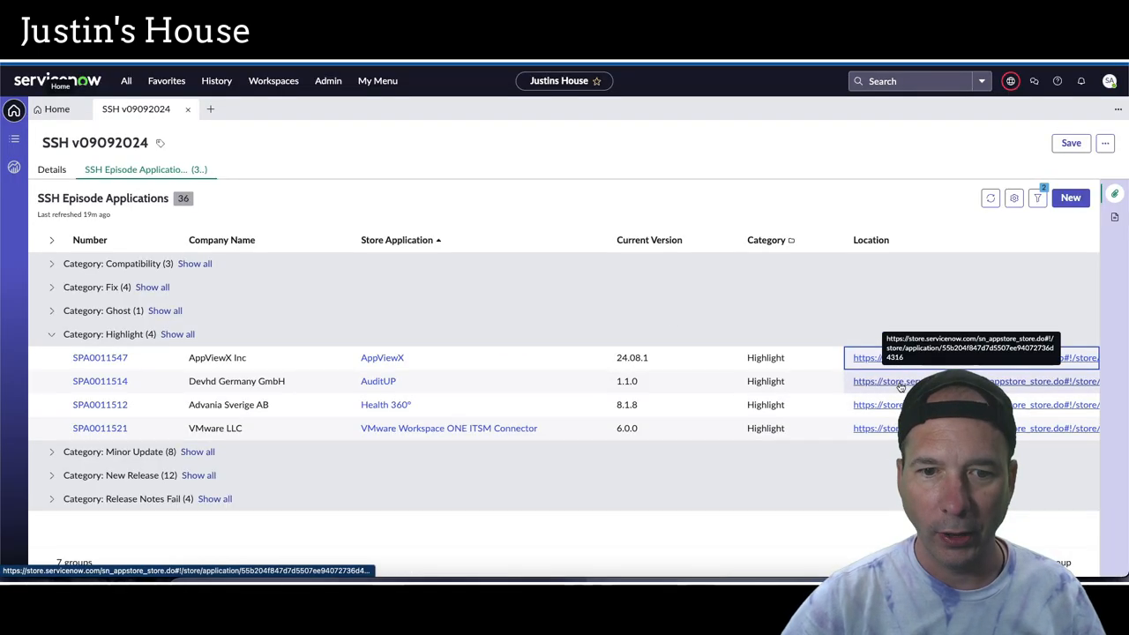
Open AuditUP's Store page and review its 1.1.0 bug-fix notes in the version history.
click(901, 384)
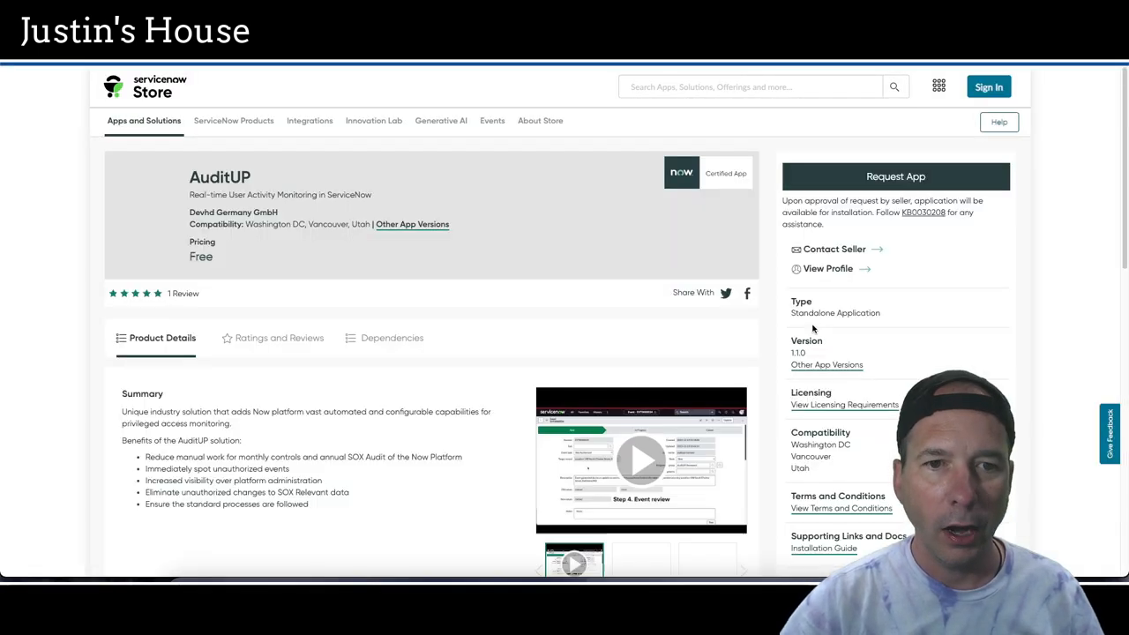
click(820, 362)
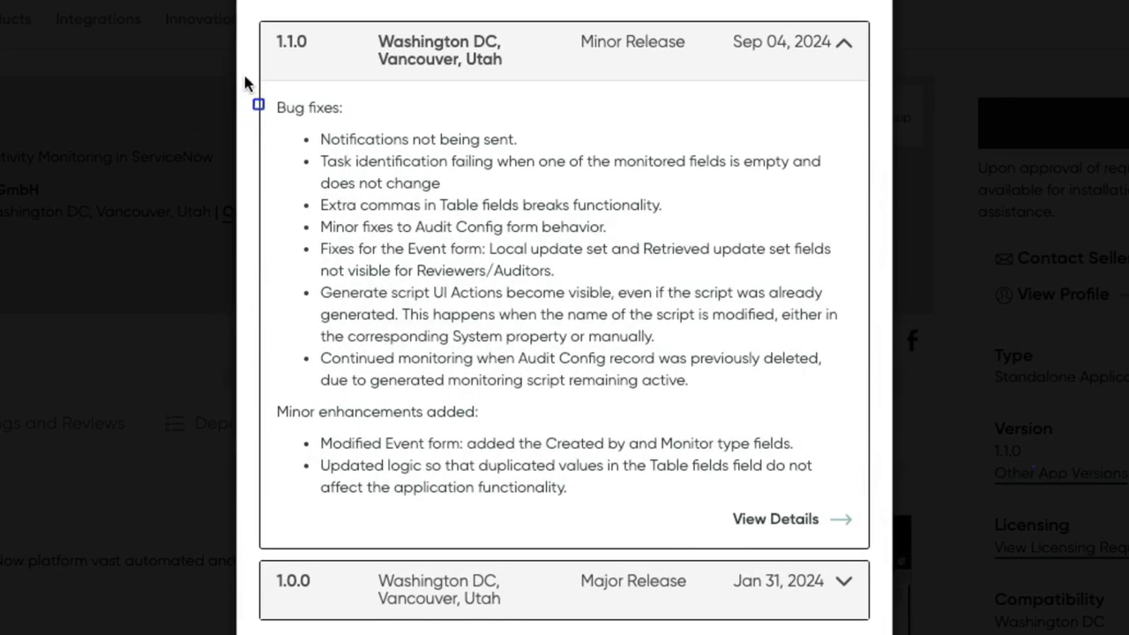
mouse_move(252, 82)
mouse_down()
mouse_move(764, 483)
mouse_move(867, 540)
mouse_up()
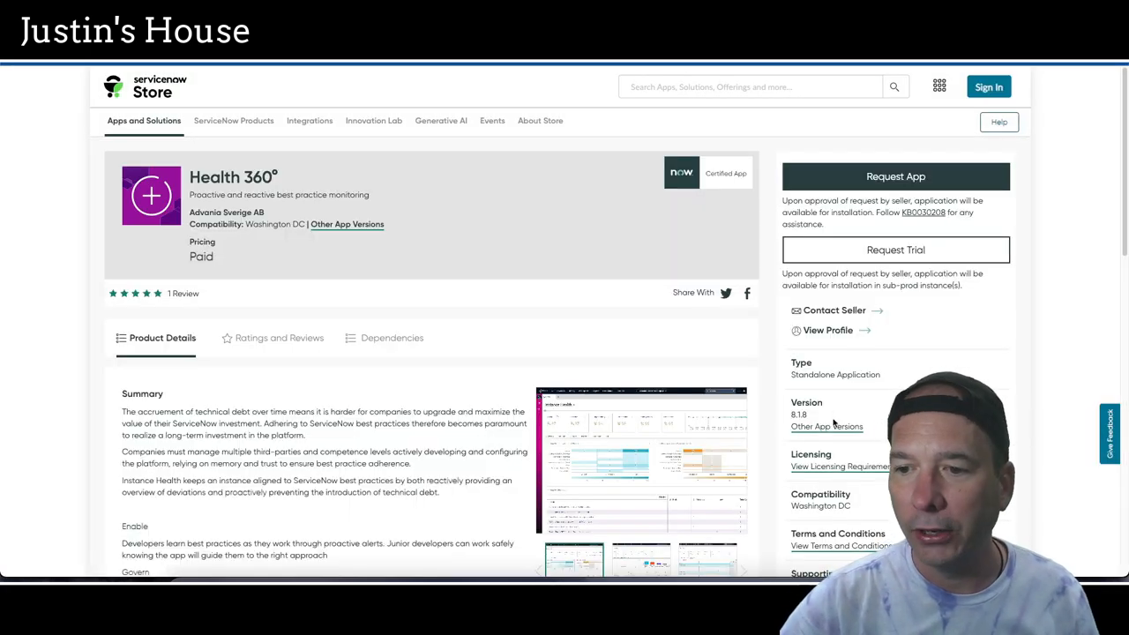
Review Health 360°'s 8.1.8 new features in its version history, then close it.
click(826, 426)
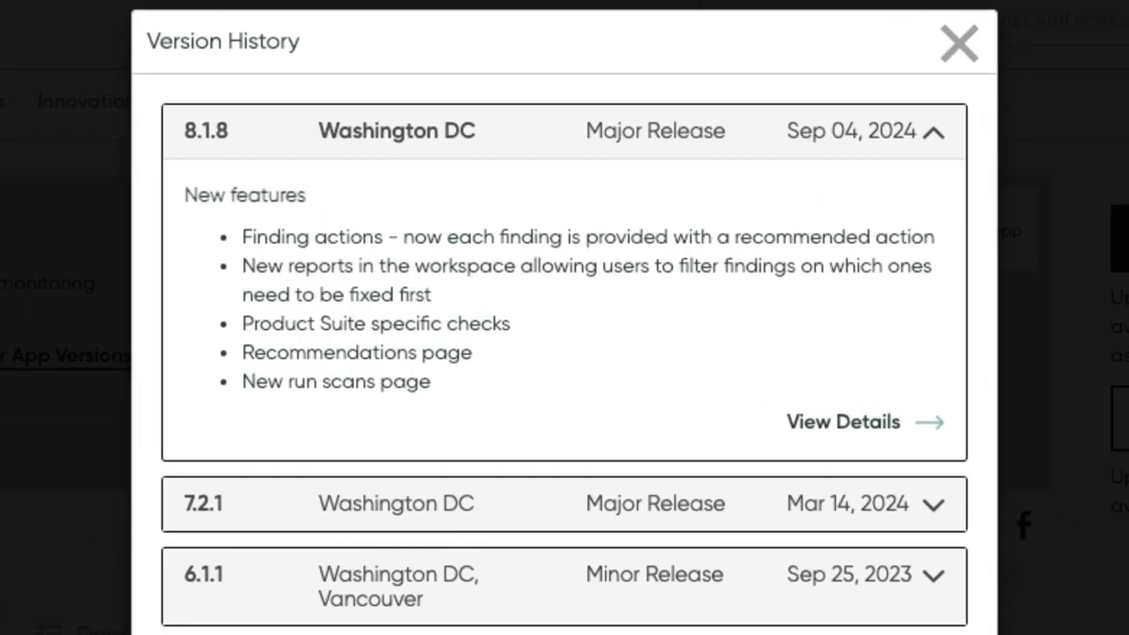
drag(163, 175, 976, 420)
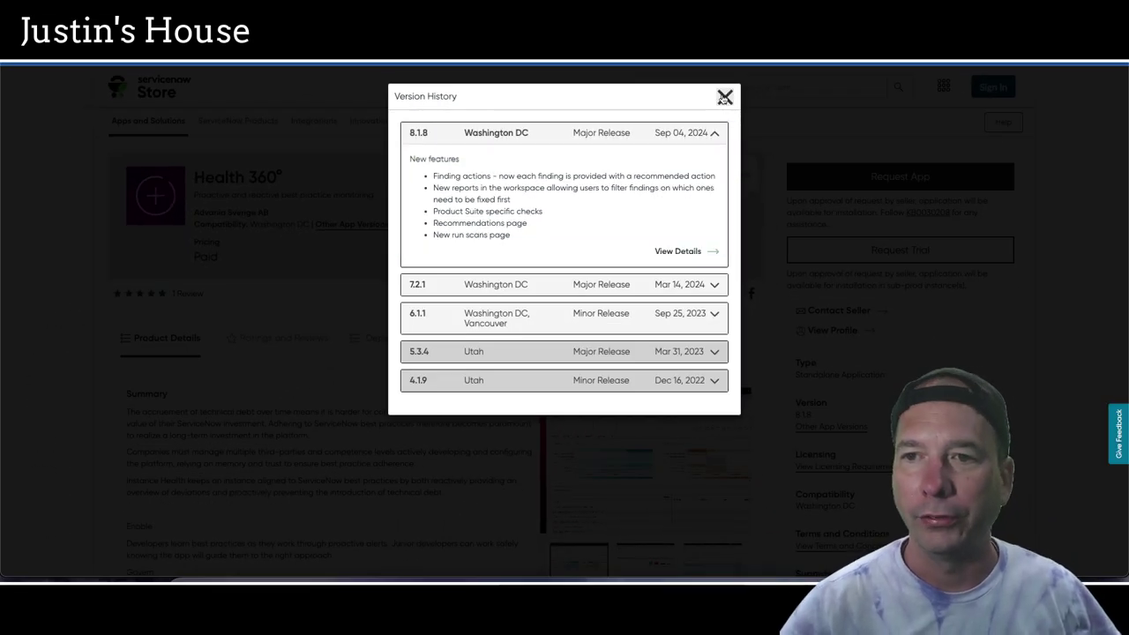
click(725, 98)
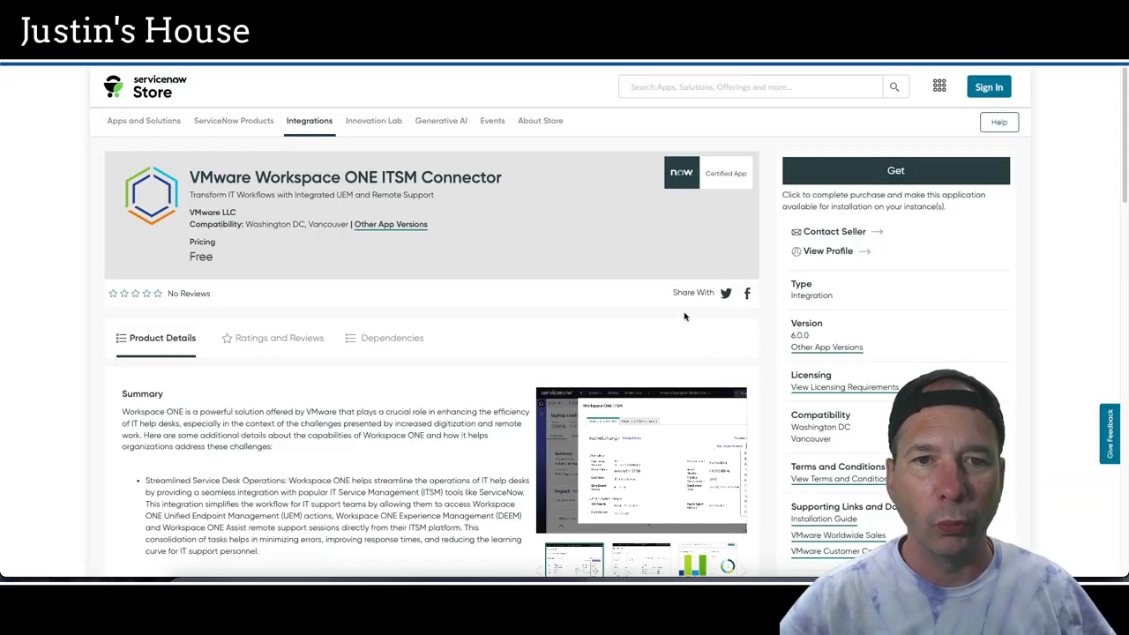
Review the VMware connector's 6.0.0 release notes, close the history and return to the episode list.
click(821, 348)
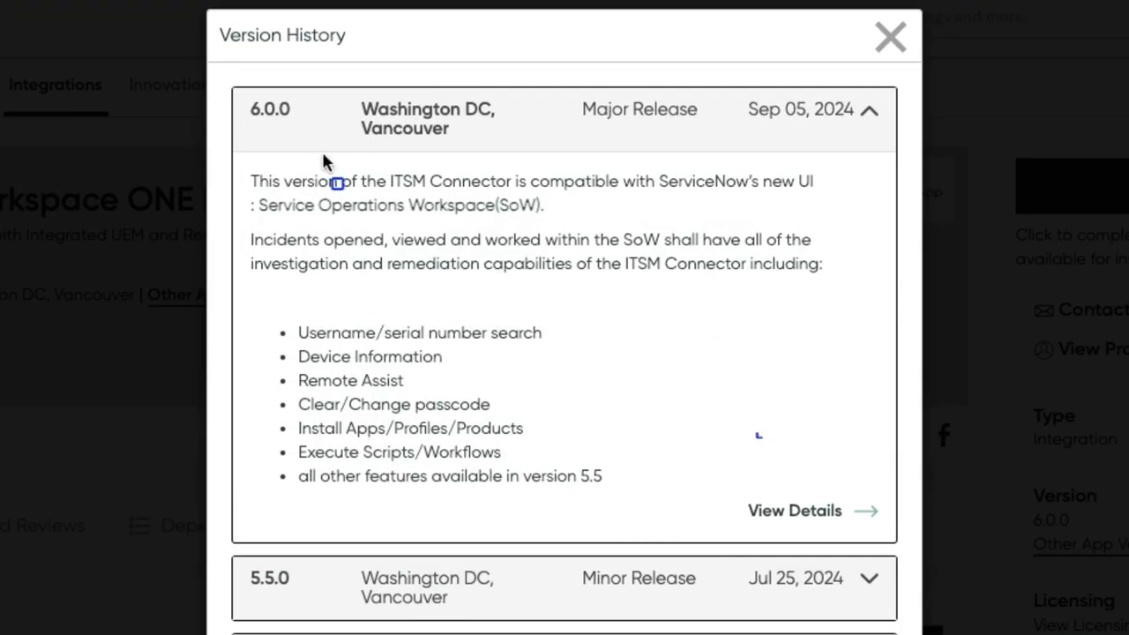
drag(233, 163, 864, 518)
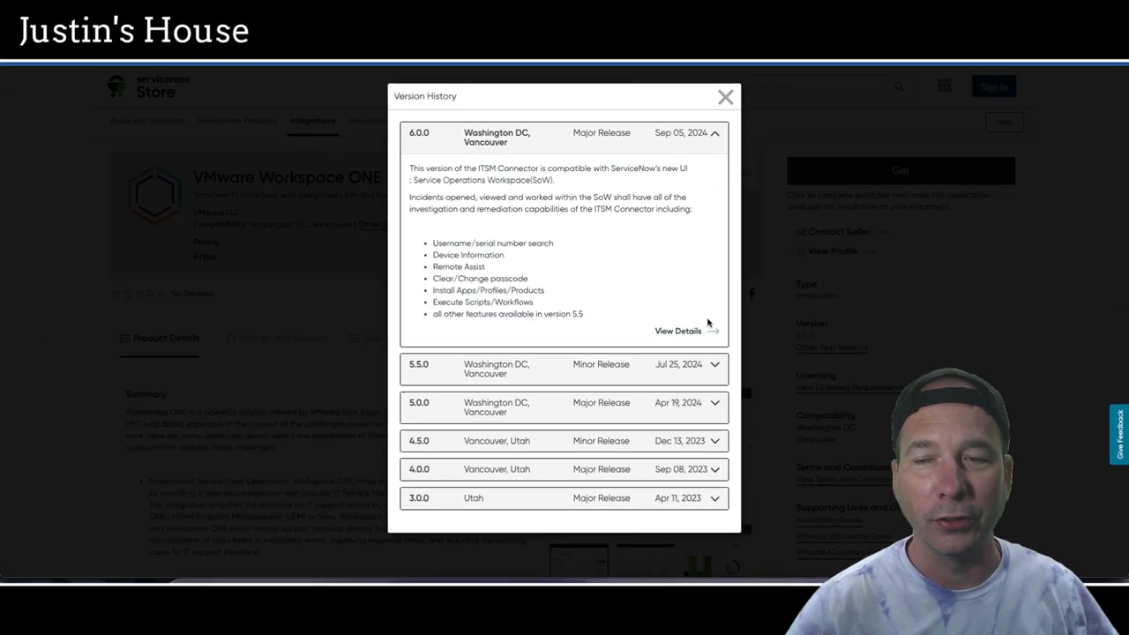
click(725, 97)
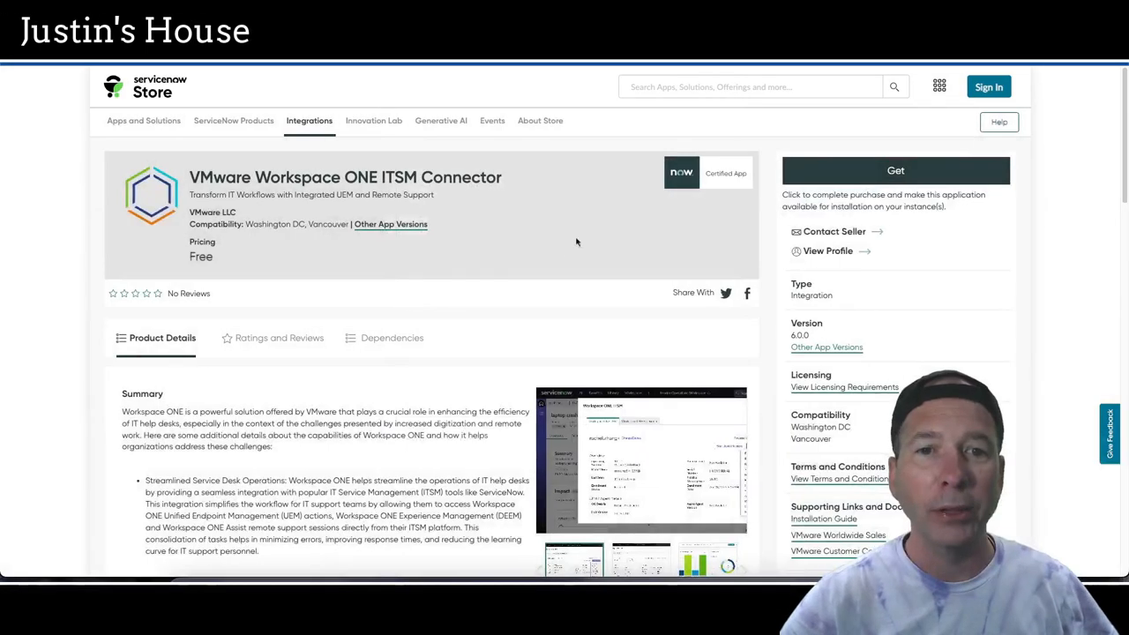
key(ctrl+Tab)
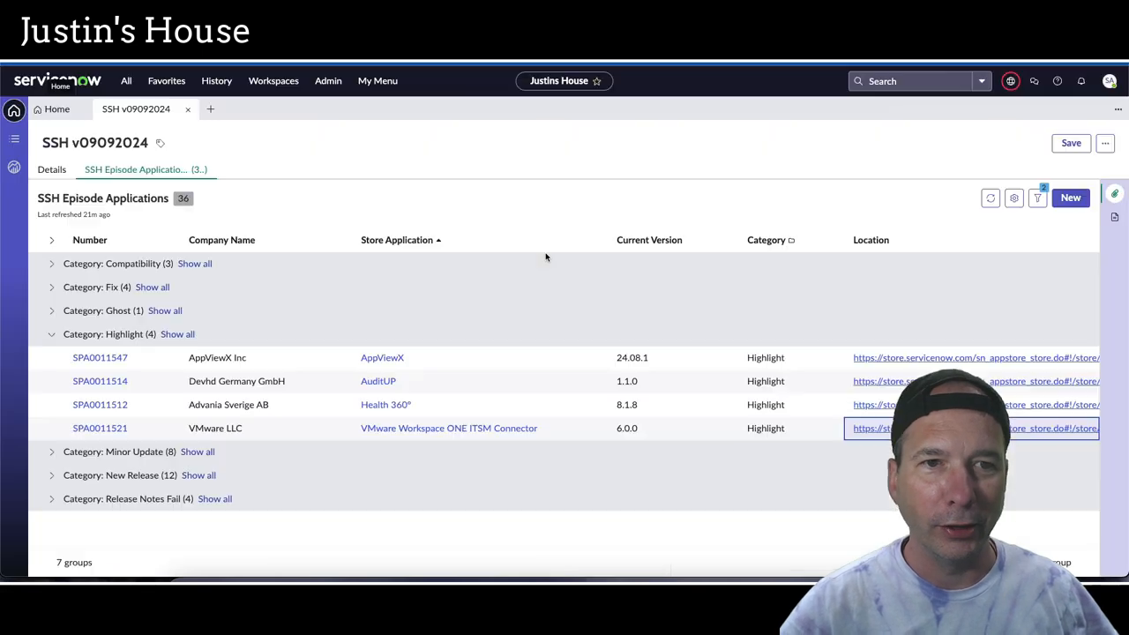
Show the SSH v09092024 Details tab and highlight the Episode Statistics counts.
click(51, 169)
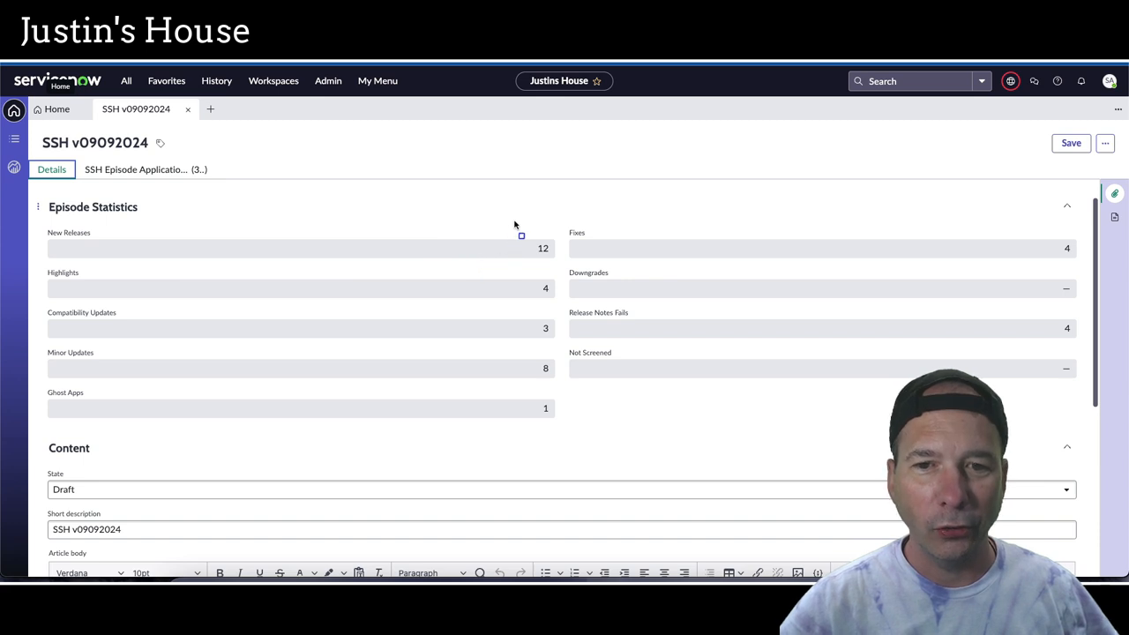
drag(514, 221, 563, 437)
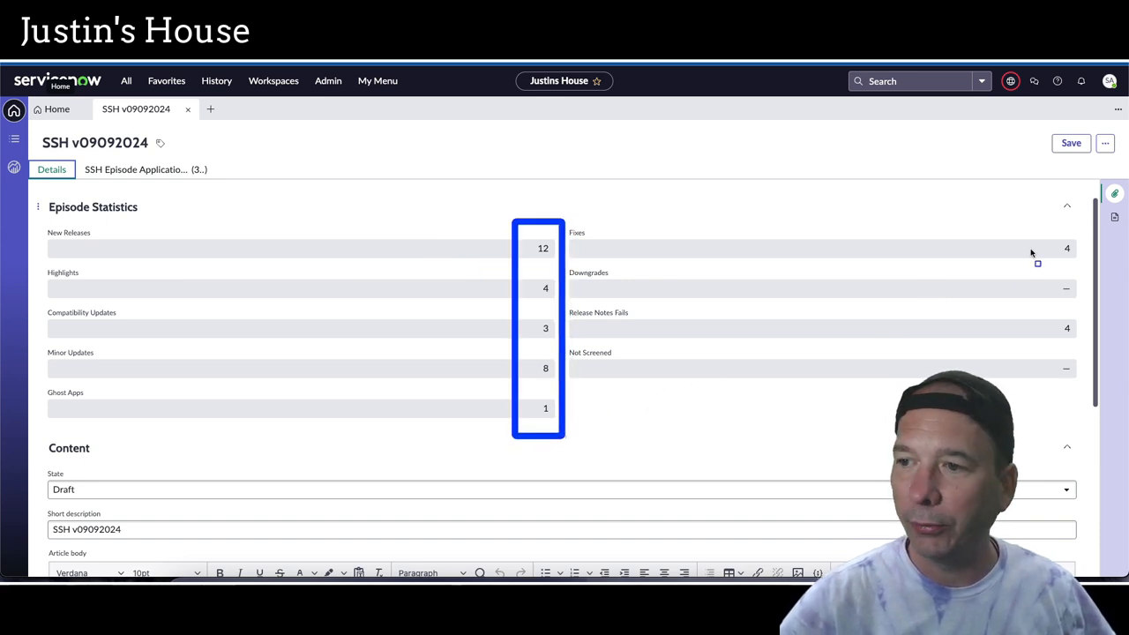
drag(1041, 217, 1089, 412)
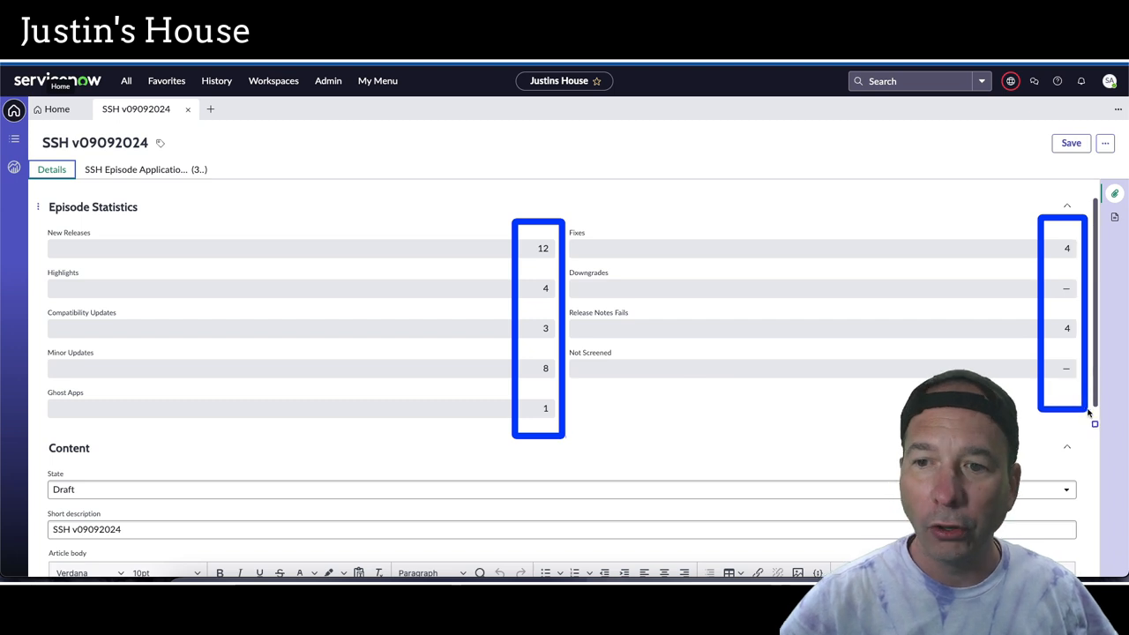